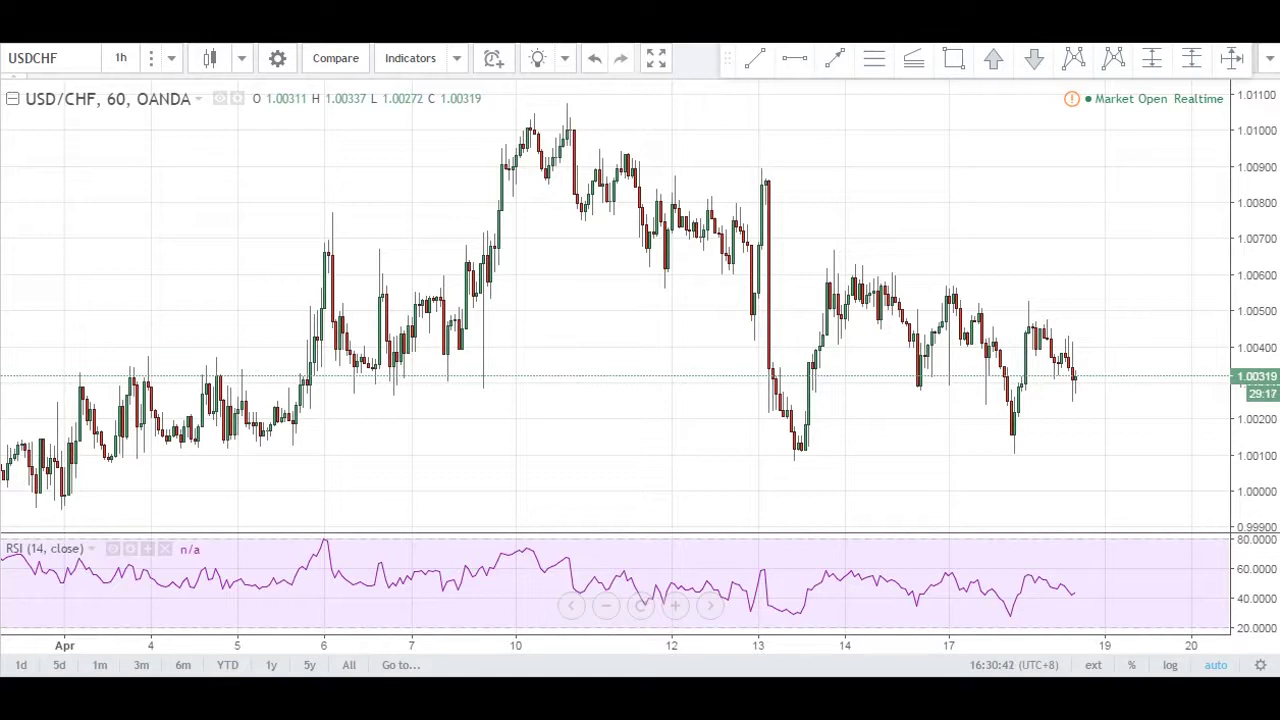
Highlight the April price action between about 1.00991 and 0.99954 with a yellow rectangle and delete it.
{"action": "scroll", "coordinate": [457, 397], "scroll_direction": "down", "scroll_amount": 5}
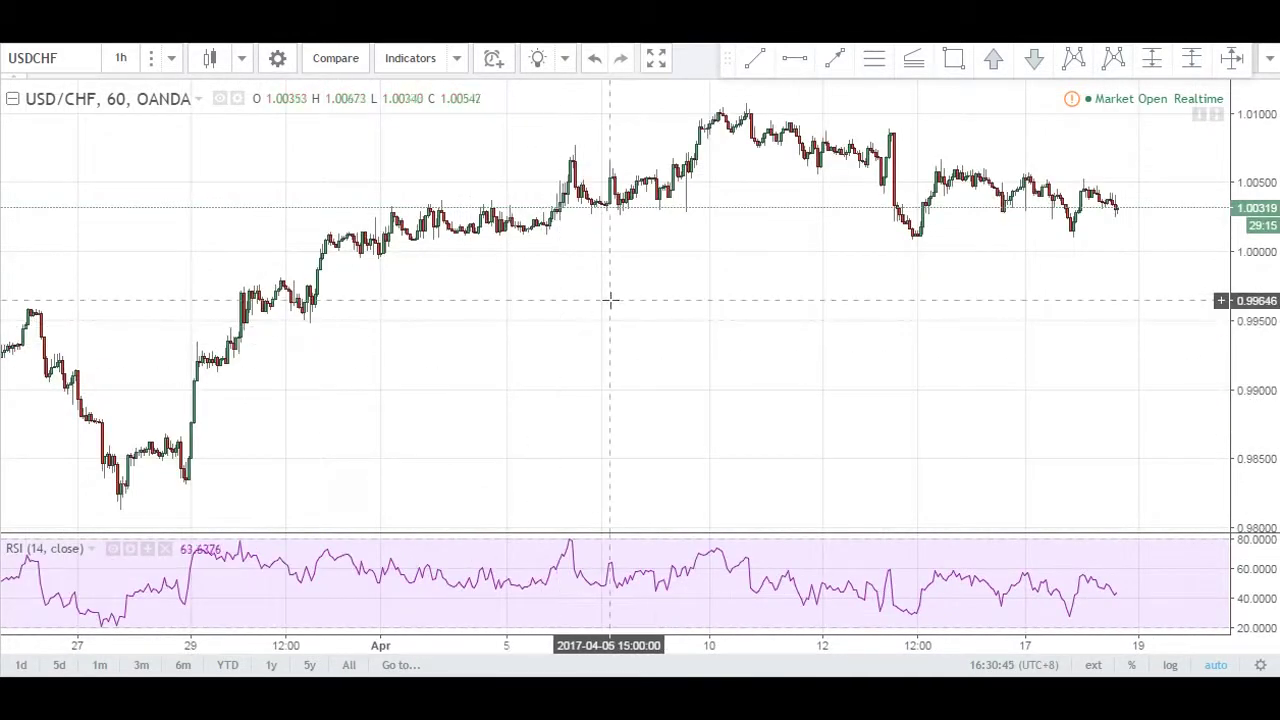
{"action": "scroll", "coordinate": [636, 318], "scroll_direction": "up", "scroll_amount": 2}
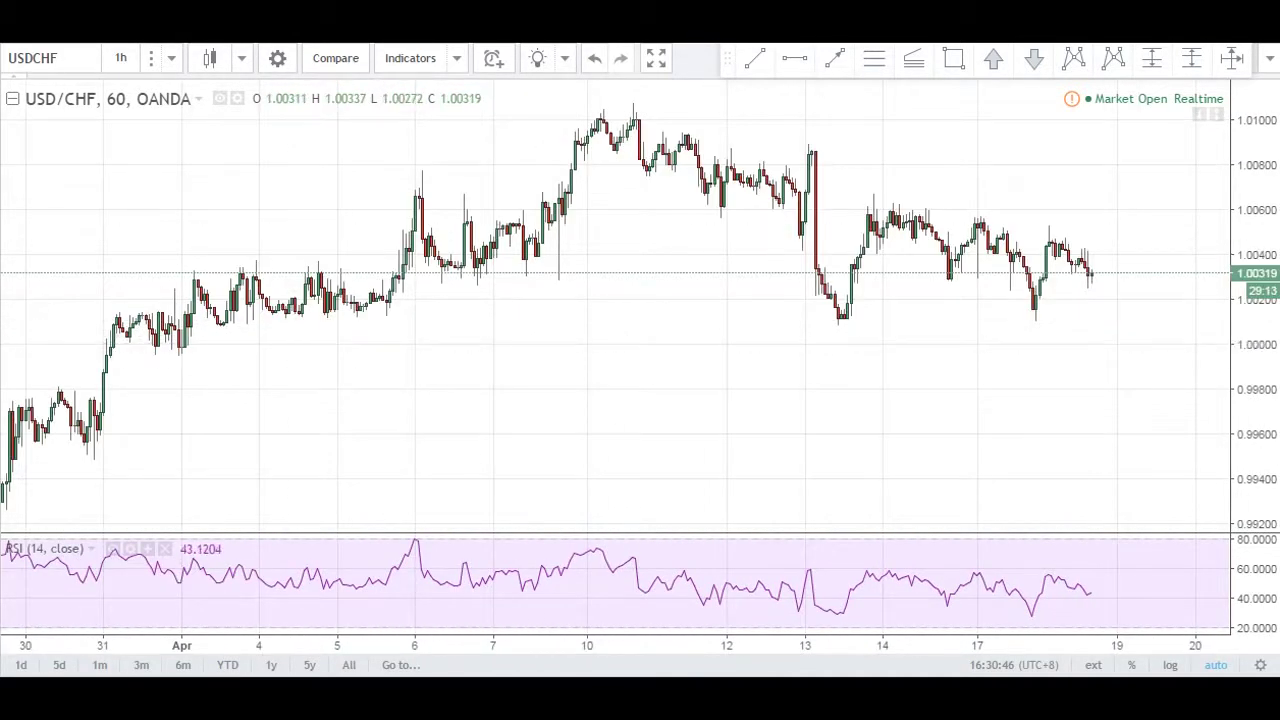
{"action": "left_click", "coordinate": [2, 221]}
{"action": "left_click", "coordinate": [118, 122]}
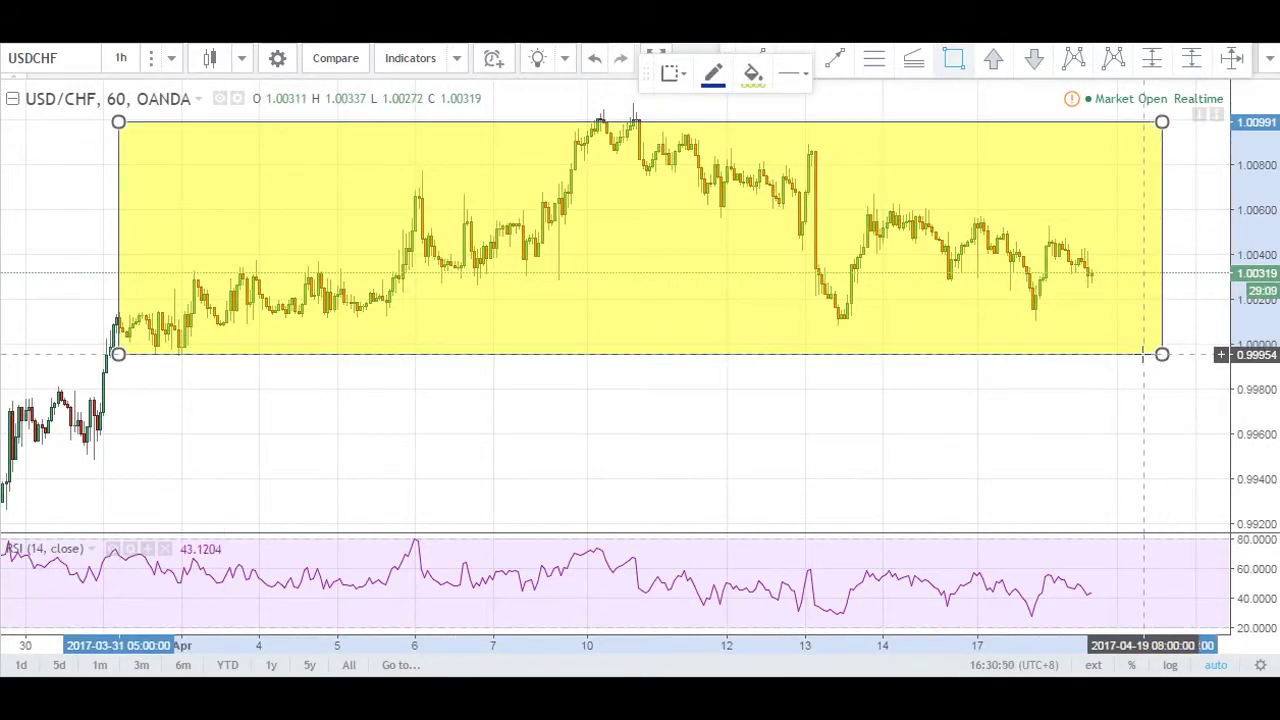
{"action": "key", "text": "Delete"}
Draw dashed horizontal lines at 1.00664 and at the 13 April low, 1.00081.
{"action": "left_click", "coordinate": [802, 62]}
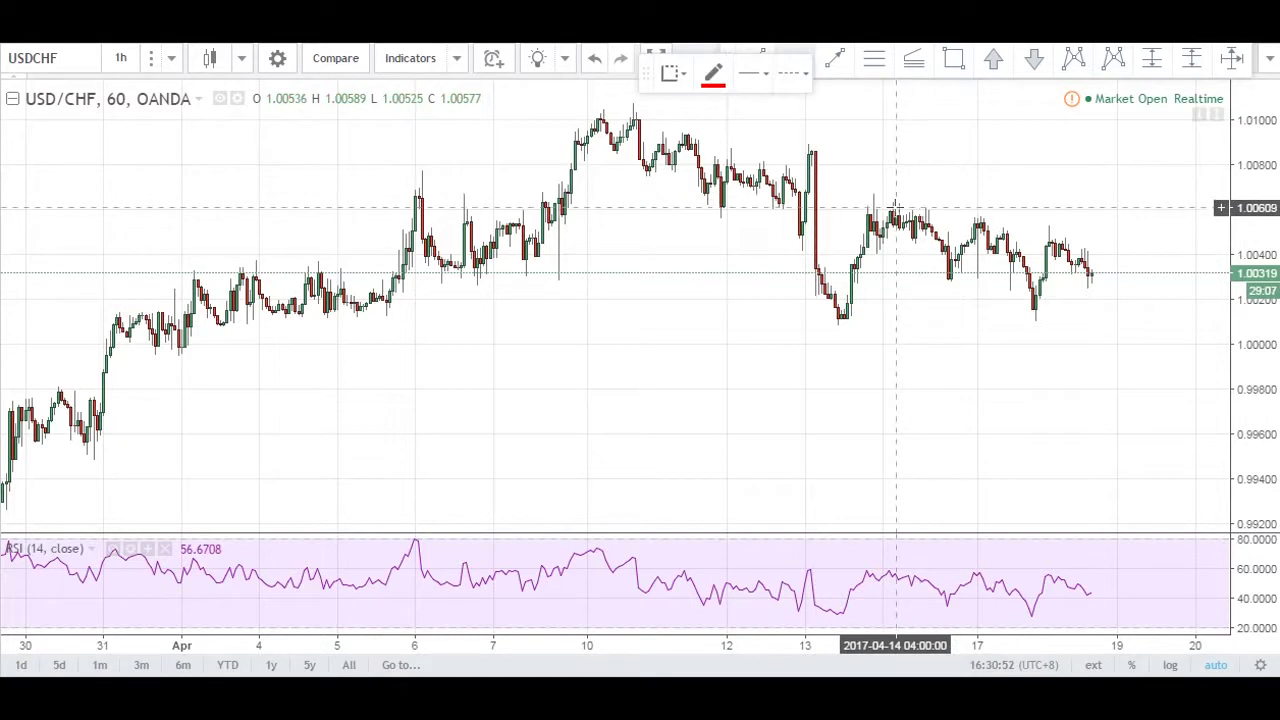
{"action": "left_click", "coordinate": [893, 195]}
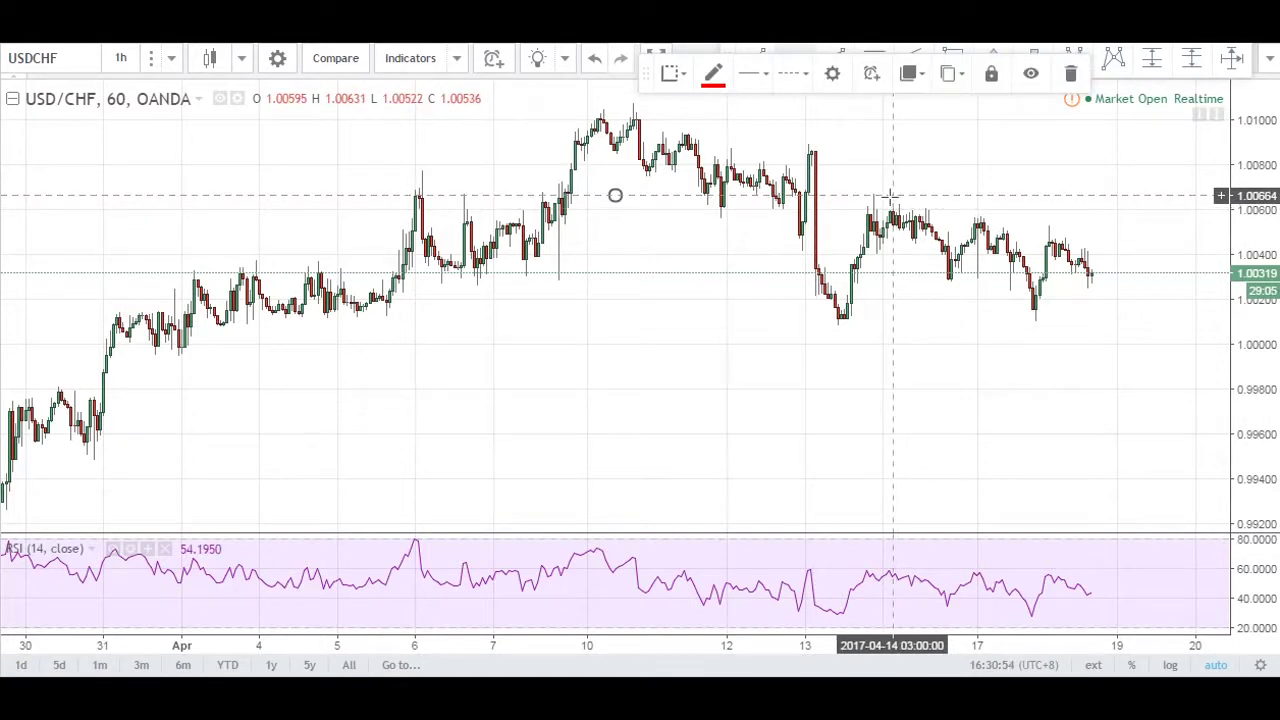
{"action": "left_click", "coordinate": [855, 326]}
Mark the early-April sideways range, ending on 5 April before the rally, with a yellow rectangle.
{"action": "left_click_drag", "start_coordinate": [517, 437], "coordinate": [826, 437]}
{"action": "scroll", "coordinate": [691, 366], "scroll_direction": "up", "scroll_amount": 2}
{"action": "scroll", "coordinate": [691, 369], "scroll_direction": "up", "scroll_amount": 2}
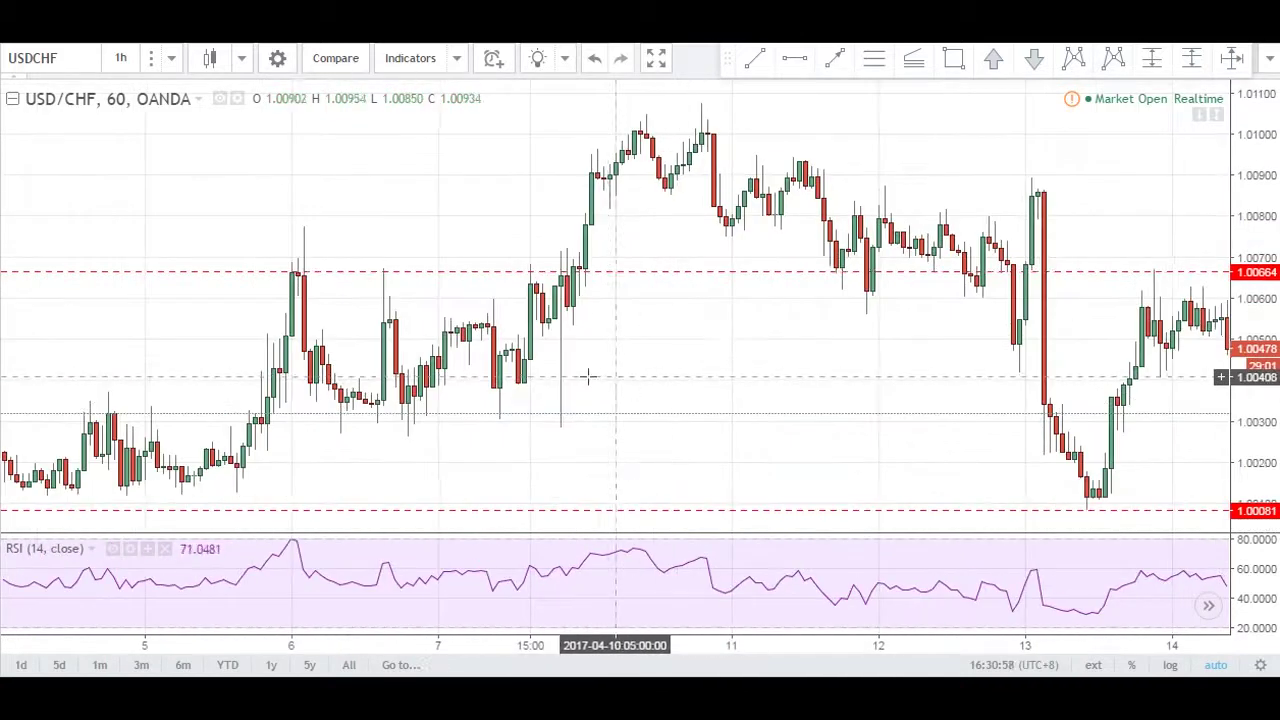
{"action": "left_click_drag", "start_coordinate": [586, 374], "coordinate": [894, 369]}
{"action": "left_click", "coordinate": [835, 58]}
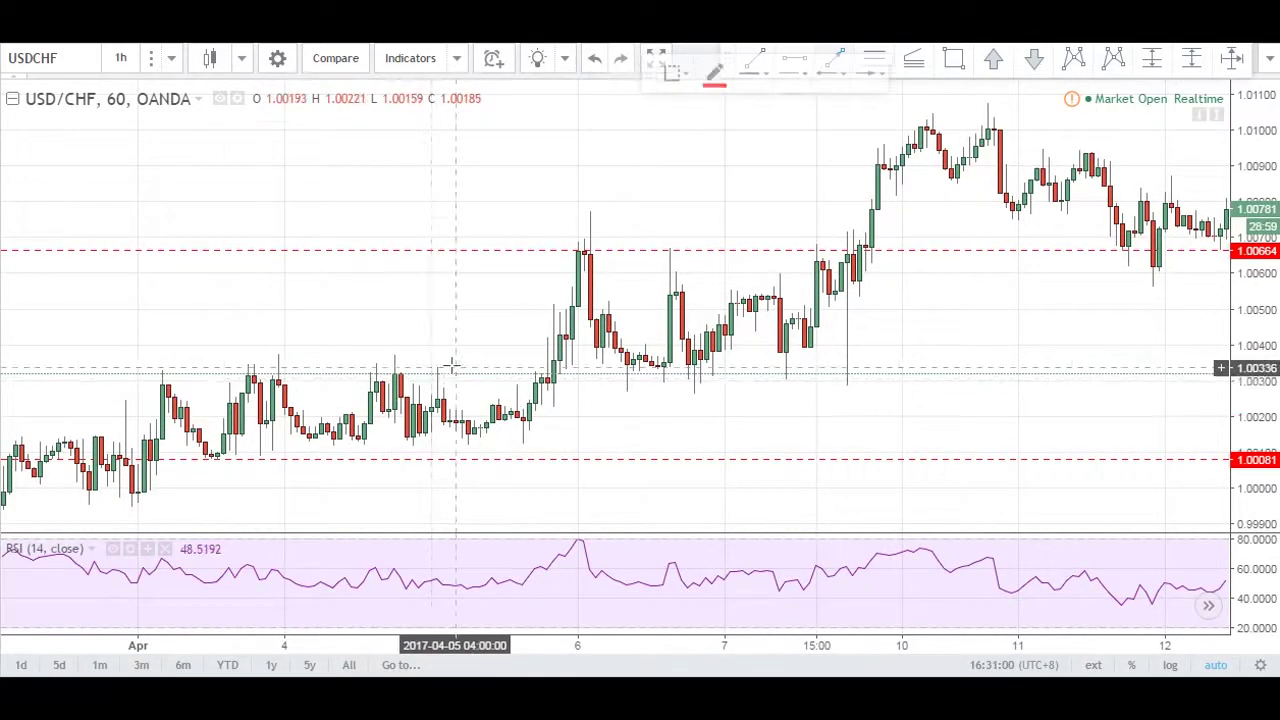
{"action": "left_click_drag", "start_coordinate": [333, 362], "coordinate": [509, 312]}
{"action": "left_click", "coordinate": [953, 58]}
{"action": "left_click_drag", "start_coordinate": [343, 296], "coordinate": [717, 350]}
Trace the swings after the early-April range with connected red arrows, from about 1.00294 up to the 10 April peak.
{"action": "left_click_drag", "start_coordinate": [946, 336], "coordinate": [725, 333]}
{"action": "left_click", "coordinate": [838, 59]}
{"action": "left_click", "coordinate": [502, 386]}
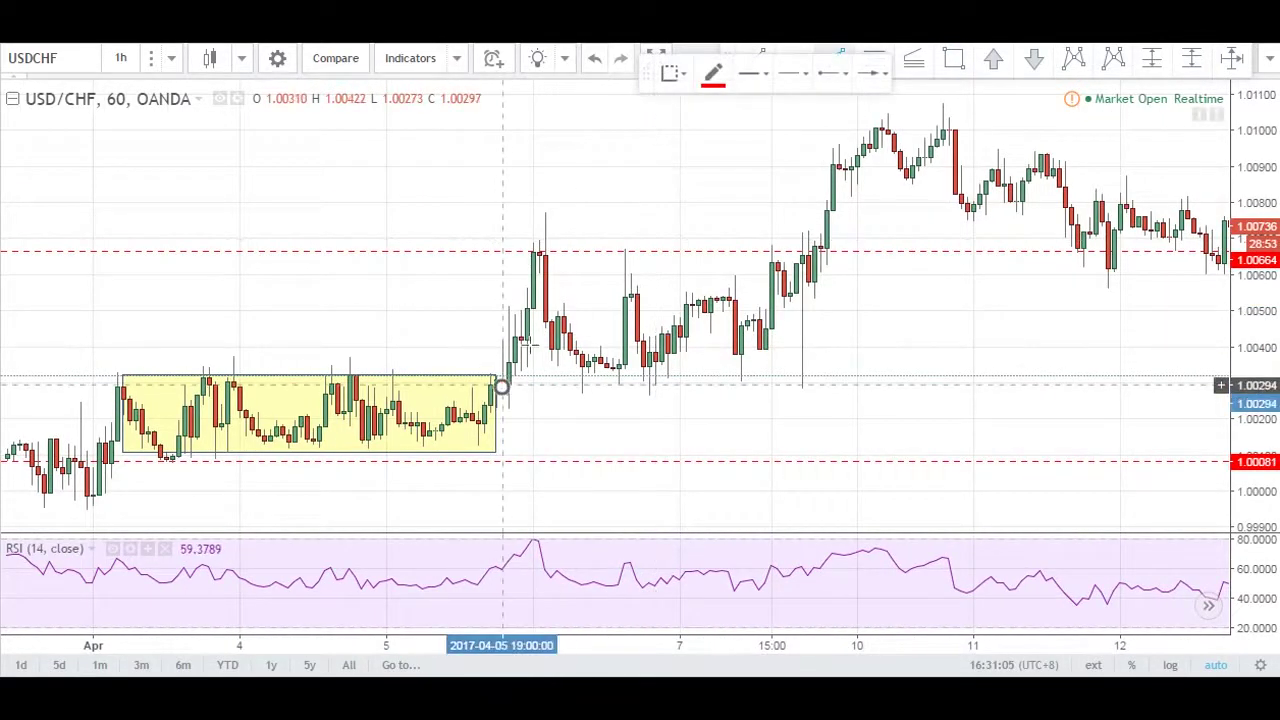
{"action": "left_click", "coordinate": [548, 247]}
{"action": "left_click", "coordinate": [605, 390]}
{"action": "left_click", "coordinate": [640, 260]}
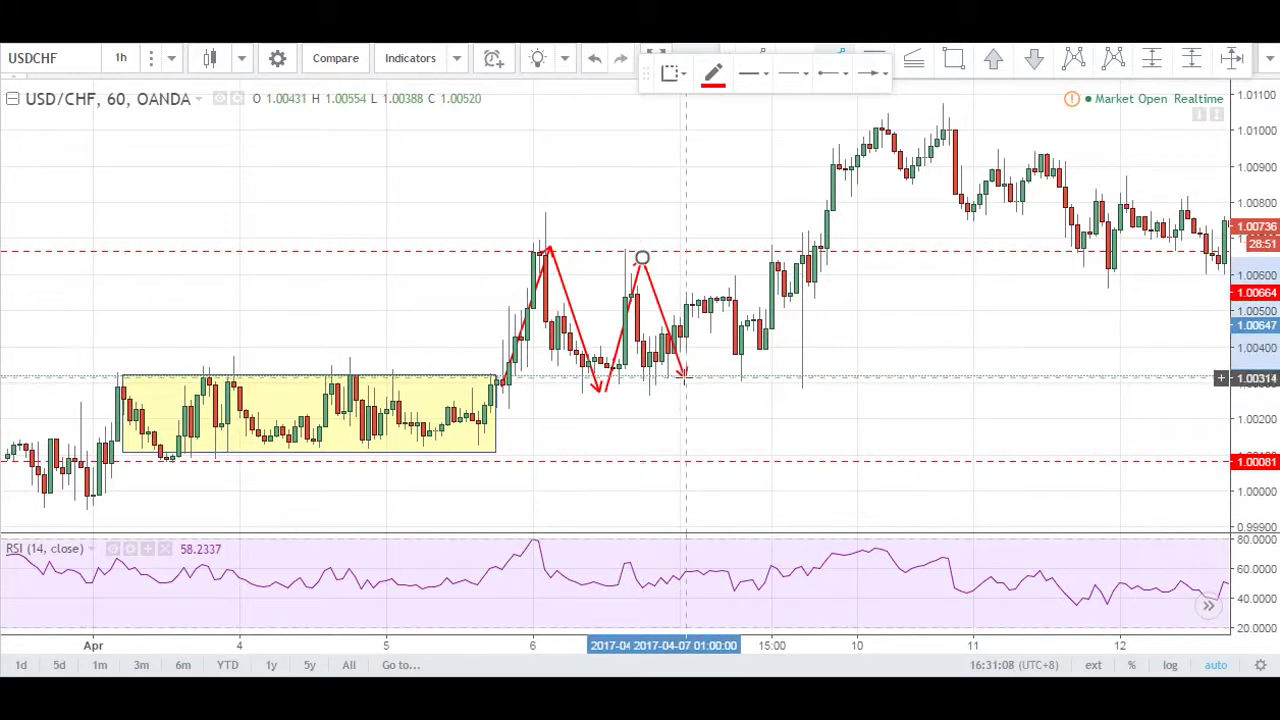
{"action": "left_click", "coordinate": [685, 377]}
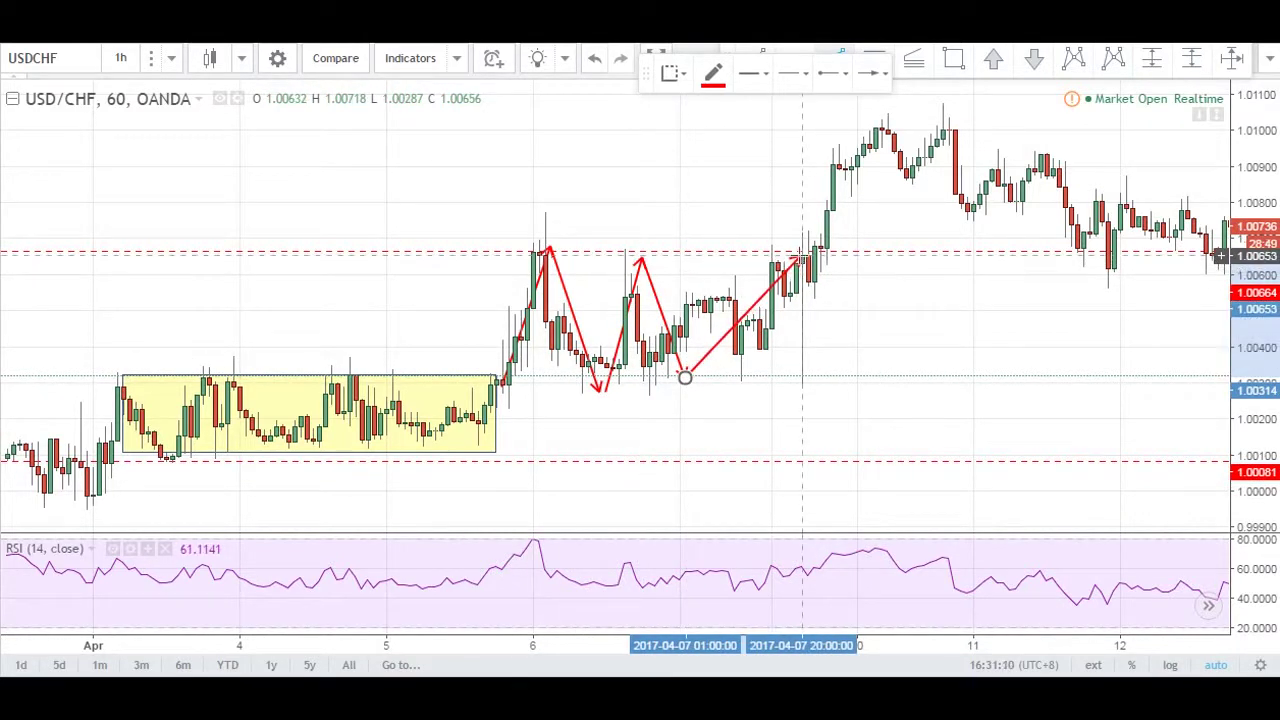
{"action": "left_click", "coordinate": [802, 258]}
{"action": "double_click", "coordinate": [889, 120]}
Draw a red arrow from the 10 April peak at 1.01025 down to about 1.00679 on 11 April.
{"action": "left_click_drag", "start_coordinate": [1100, 194], "coordinate": [635, 194]}
{"action": "left_click", "coordinate": [838, 59]}
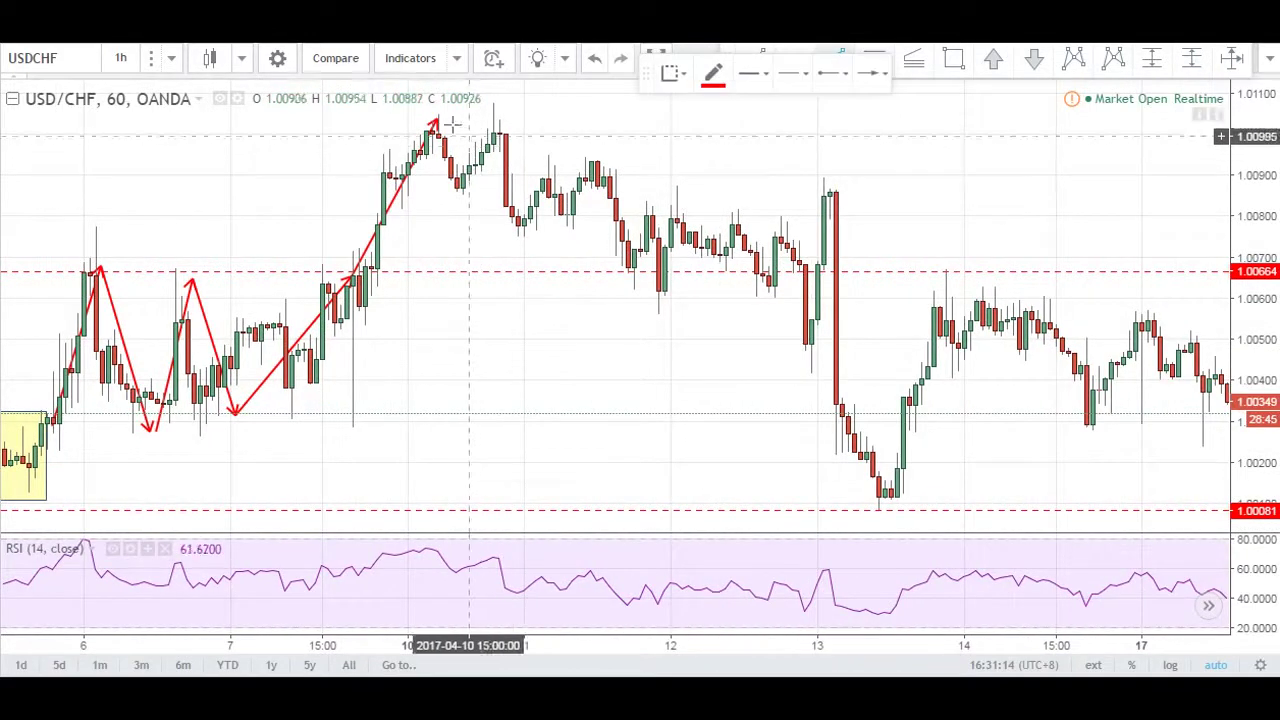
{"action": "left_click", "coordinate": [431, 124]}
{"action": "left_click", "coordinate": [638, 265]}
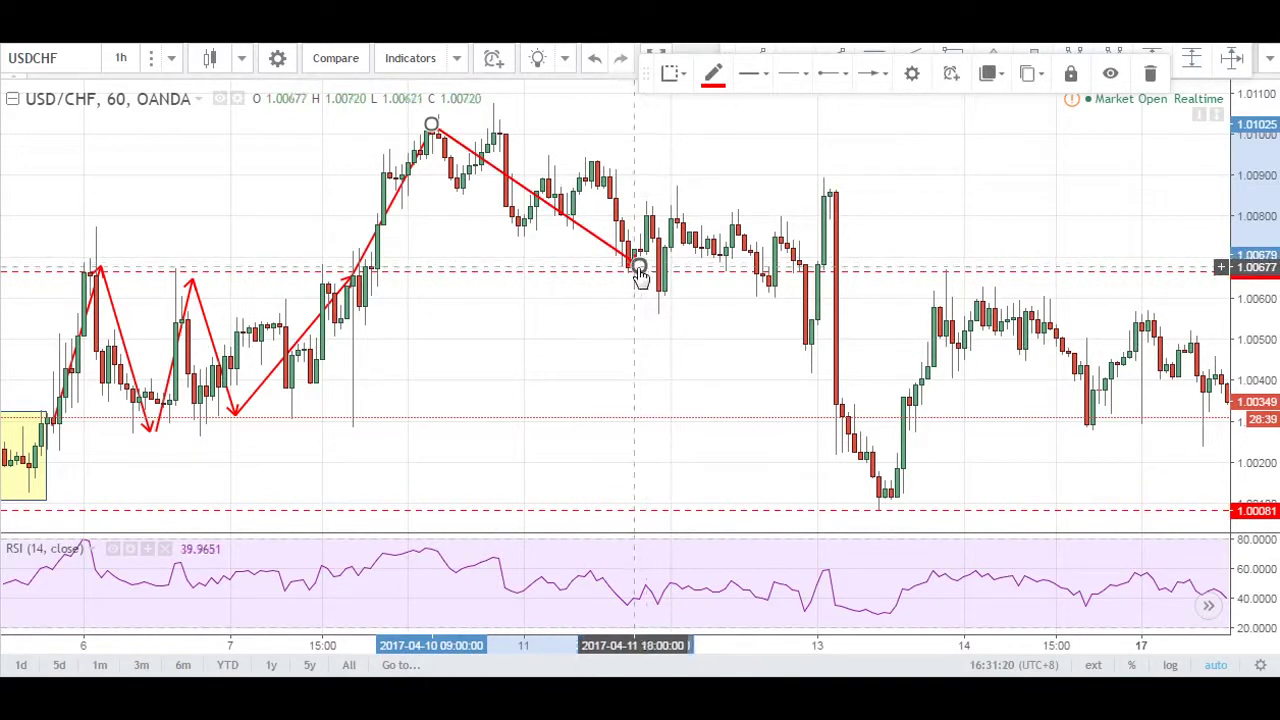
{"action": "left_click", "coordinate": [806, 181]}
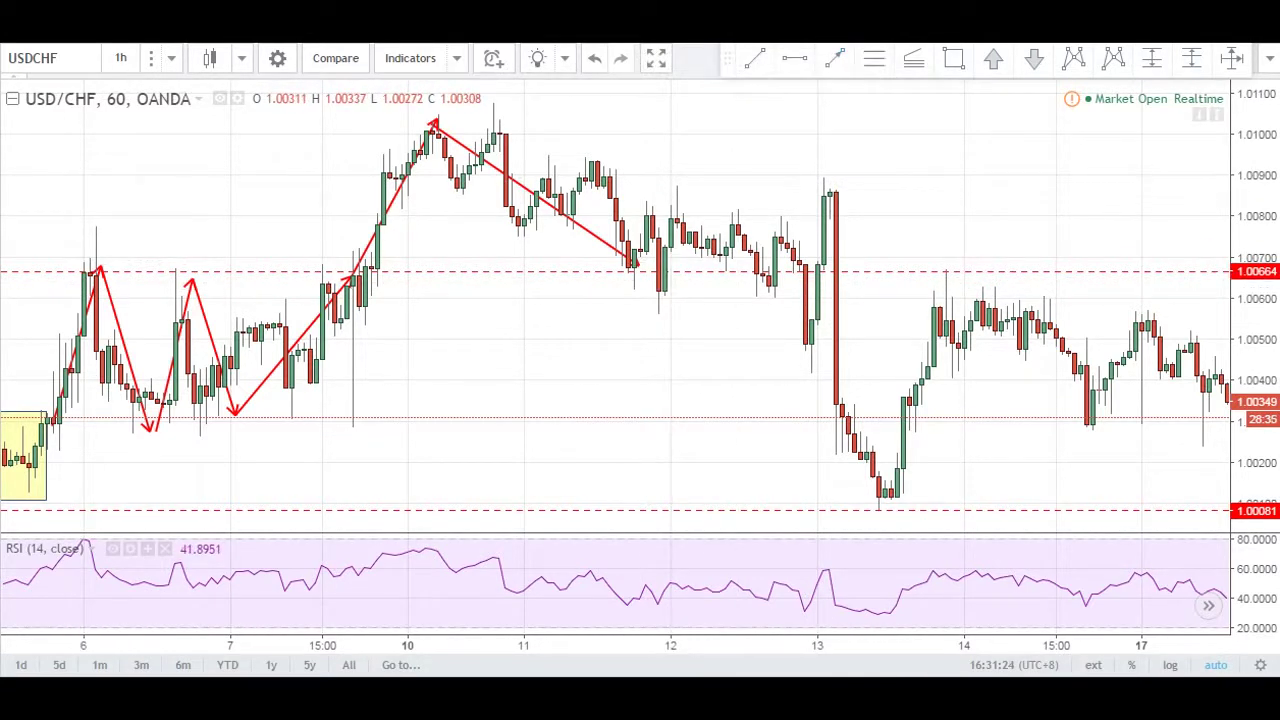
Mark the 11–13 April range from 1.00823 to 1.00669 with a rectangle and draw an arrow from it down to about 1.00090.
{"action": "left_click_drag", "start_coordinate": [633, 207], "coordinate": [842, 270]}
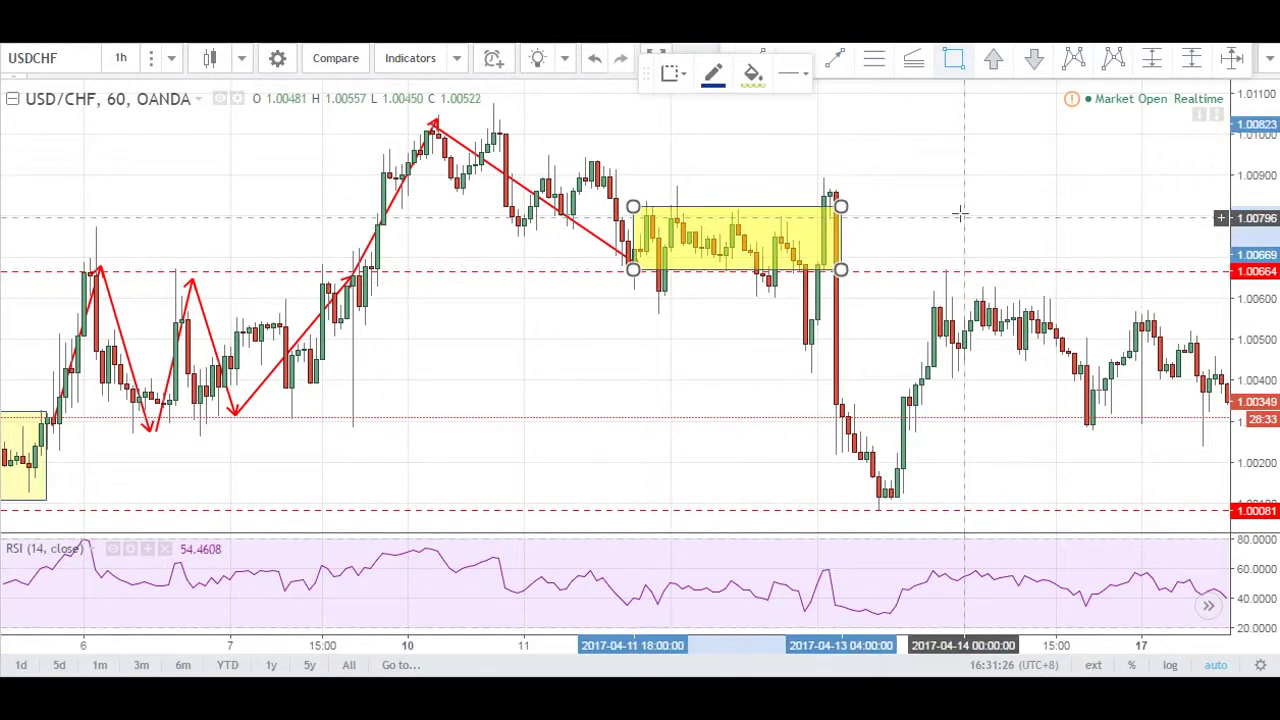
{"action": "left_click", "coordinate": [838, 67]}
{"action": "left_click_drag", "start_coordinate": [823, 215], "coordinate": [884, 507]}
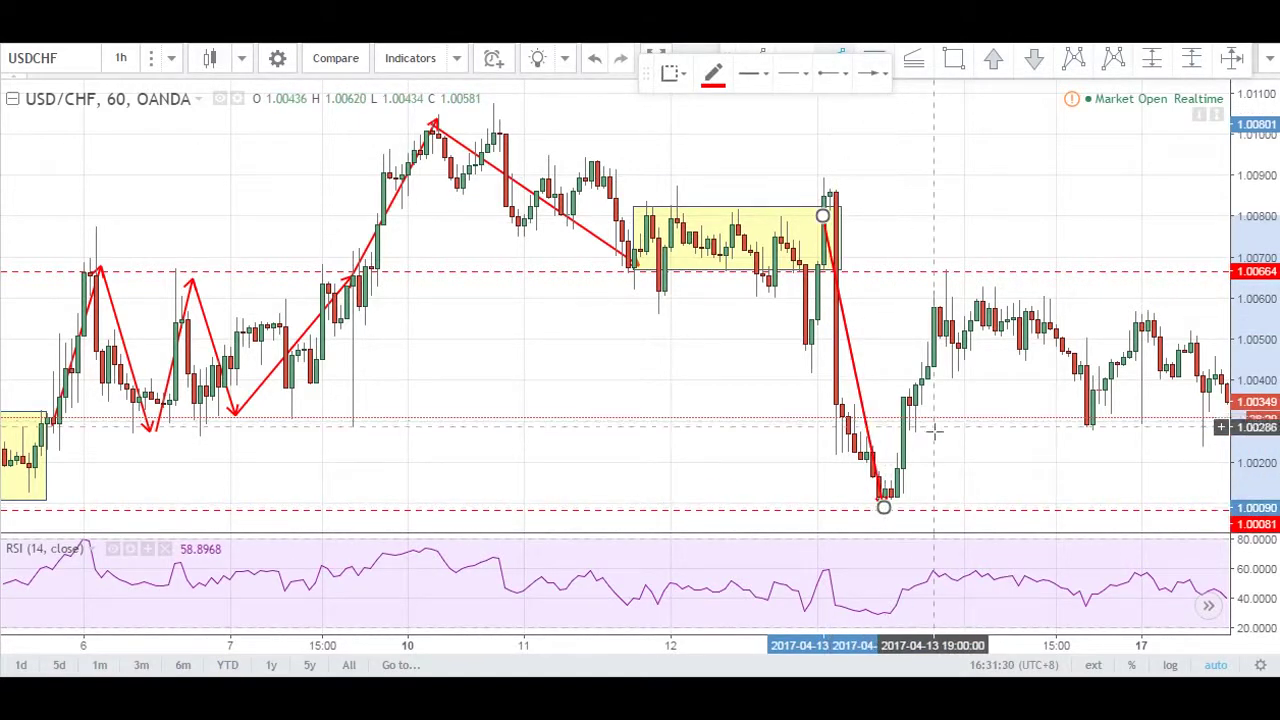
Trace the 13–17 April swings with red arrows, rising from 1.00102 to 1.00657 and zigzagging down to about 1.00132.
{"action": "left_click_drag", "start_coordinate": [986, 451], "coordinate": [701, 444]}
{"action": "left_click", "coordinate": [836, 60]}
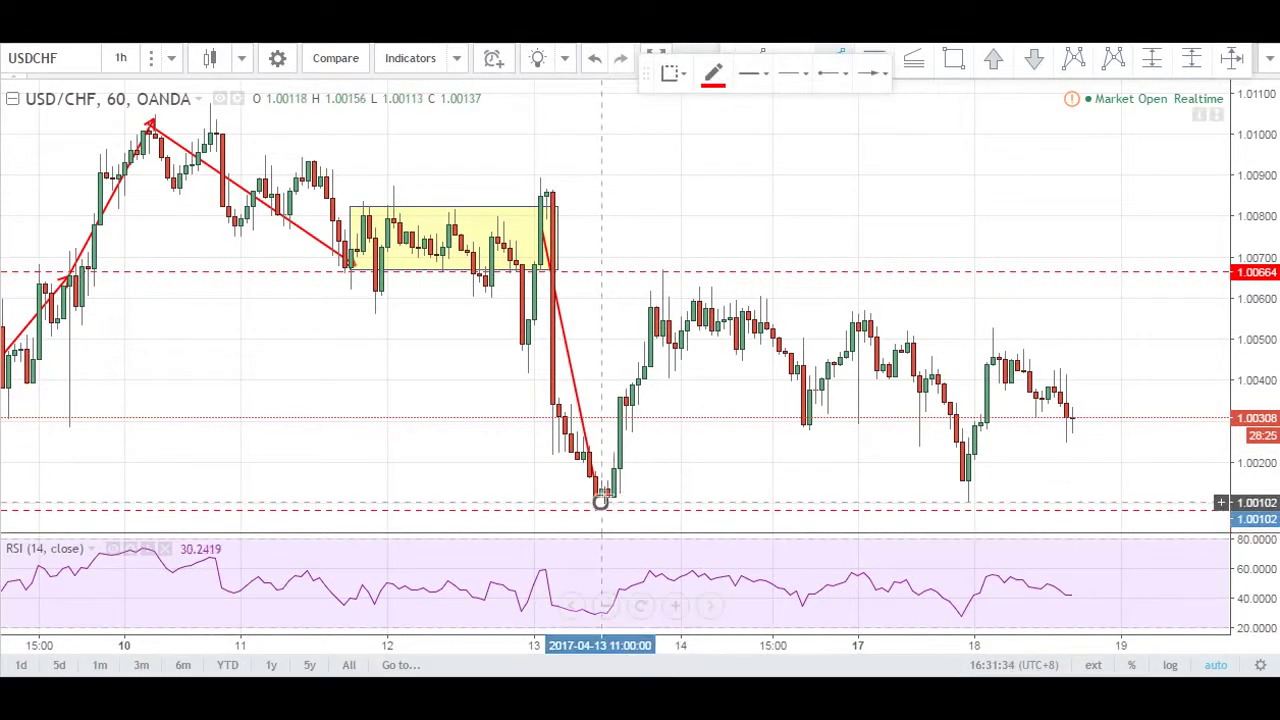
{"action": "left_click_drag", "start_coordinate": [600, 501], "coordinate": [668, 274]}
{"action": "left_click", "coordinate": [668, 274]}
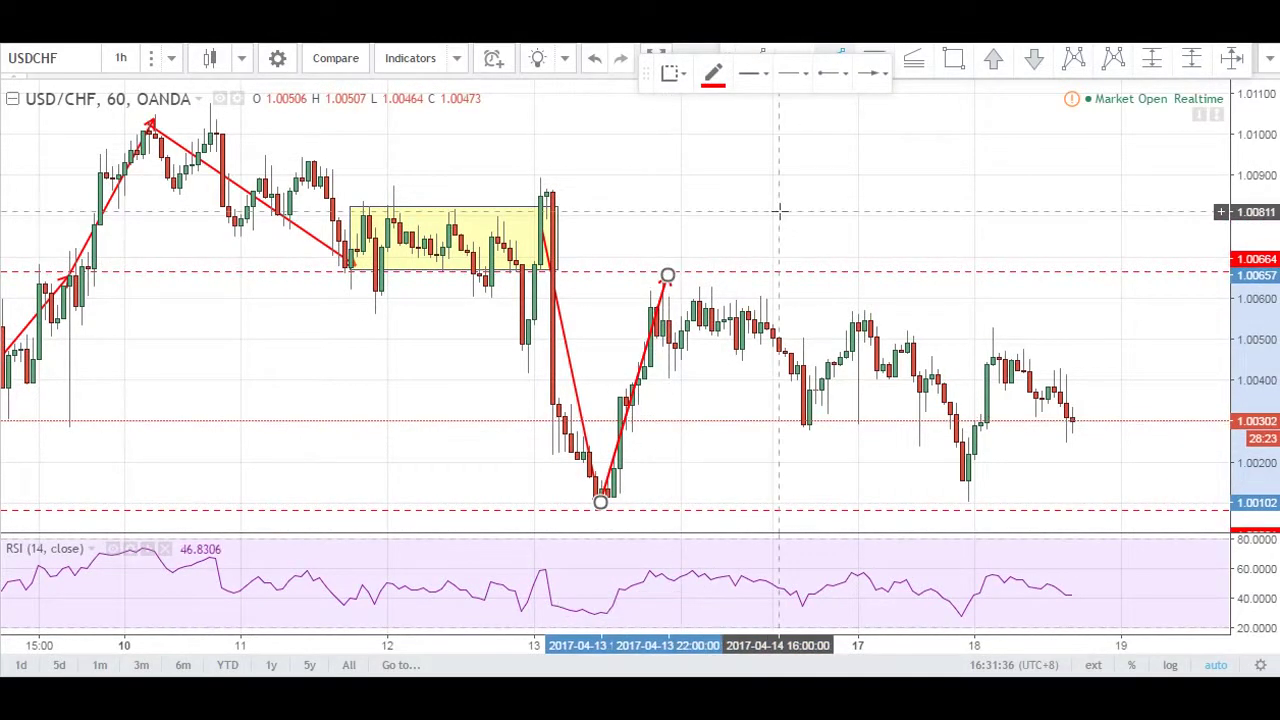
{"action": "left_click", "coordinate": [681, 279]}
{"action": "left_click", "coordinate": [822, 439]}
{"action": "left_click", "coordinate": [826, 438]}
{"action": "left_click", "coordinate": [870, 318]}
{"action": "left_click", "coordinate": [869, 318]}
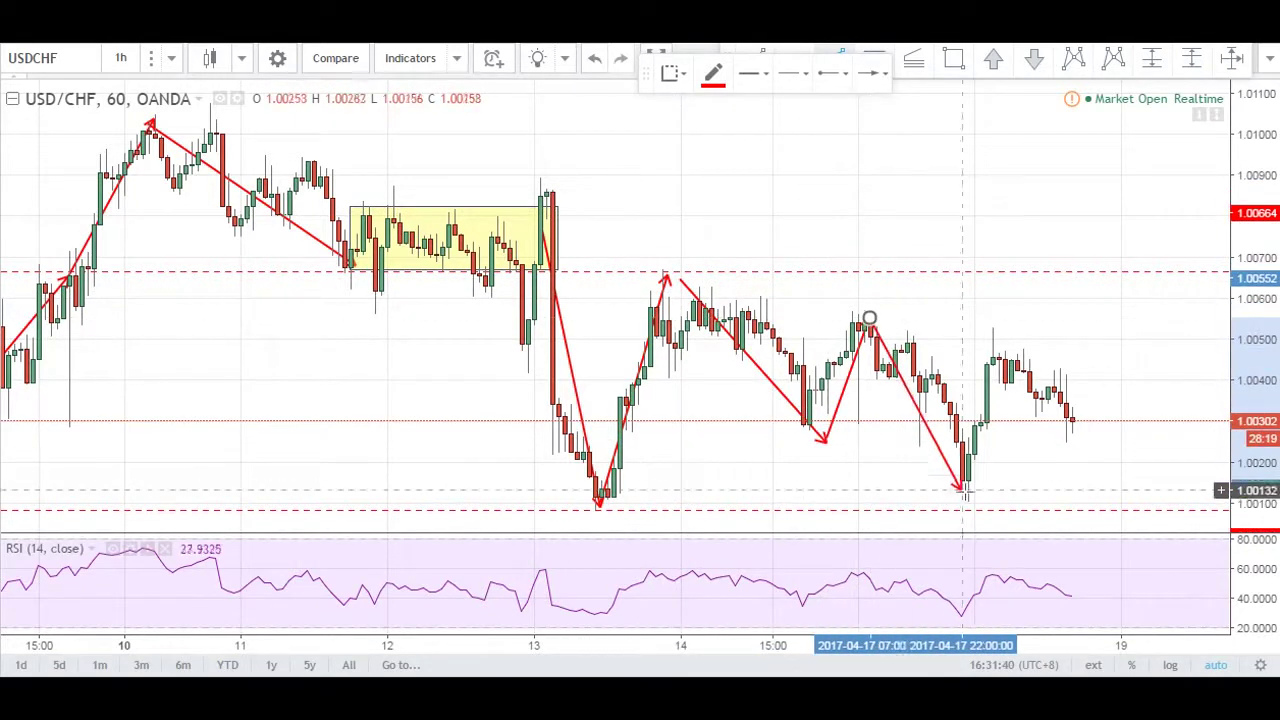
{"action": "left_click", "coordinate": [963, 490]}
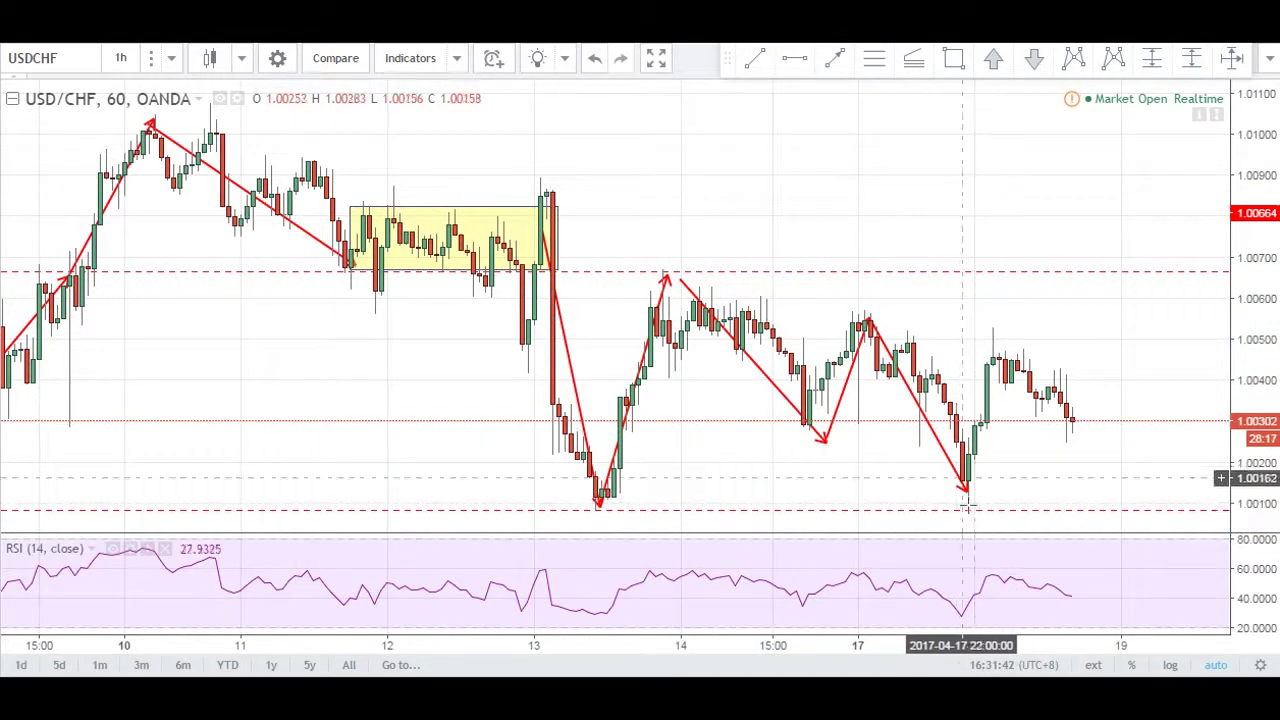
Remove all drawings from the chart.
{"action": "left_click_drag", "start_coordinate": [1028, 418], "coordinate": [935, 424]}
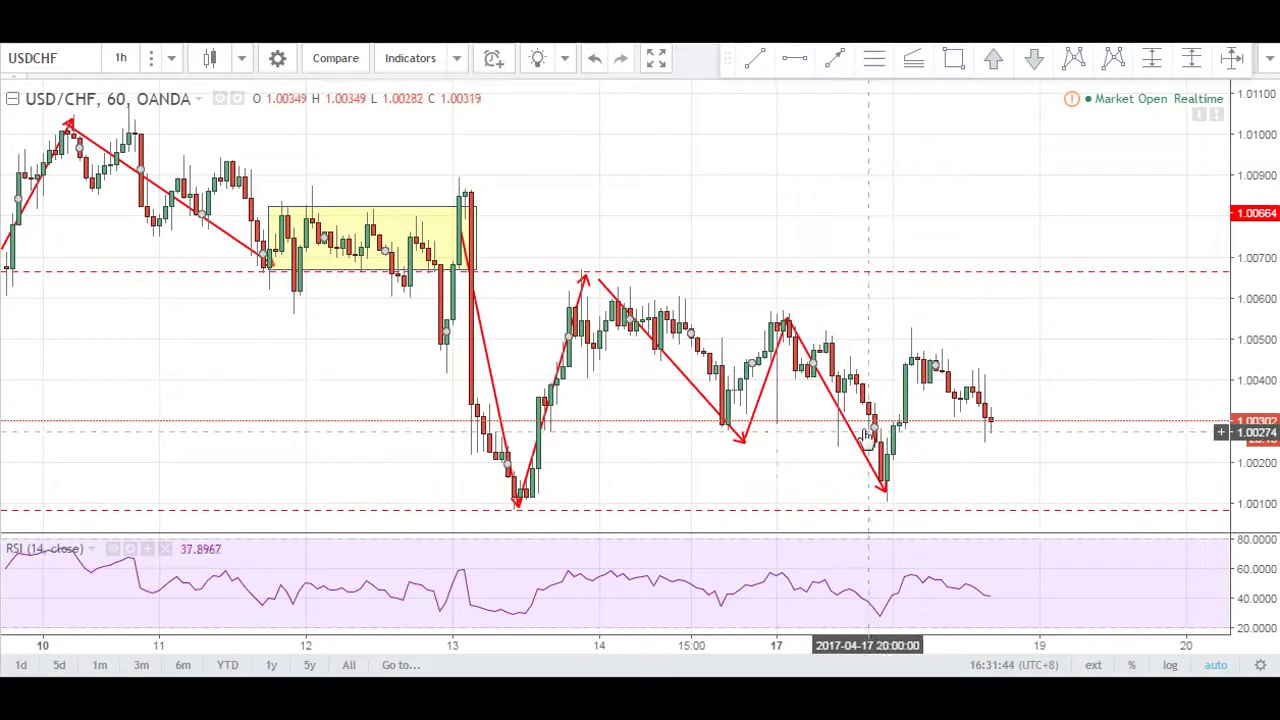
{"action": "right_click", "coordinate": [618, 441]}
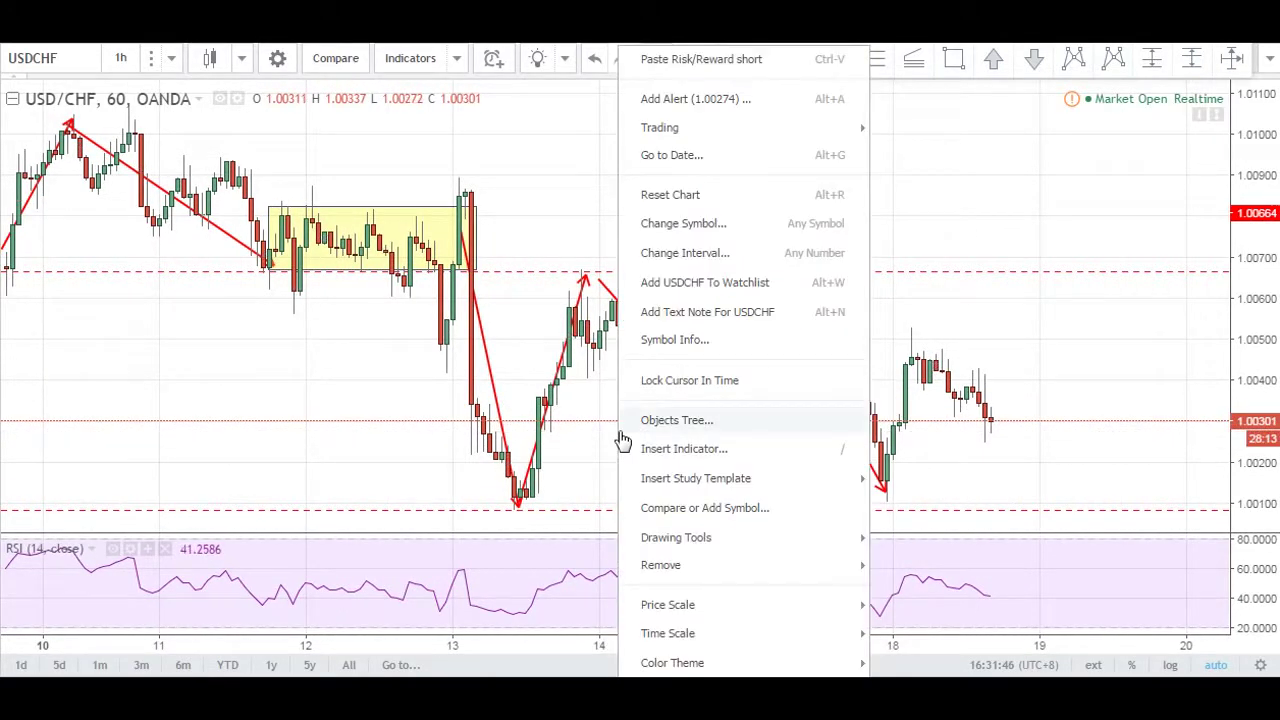
{"action": "mouse_move", "coordinate": [693, 568]}
{"action": "left_click", "coordinate": [947, 598]}
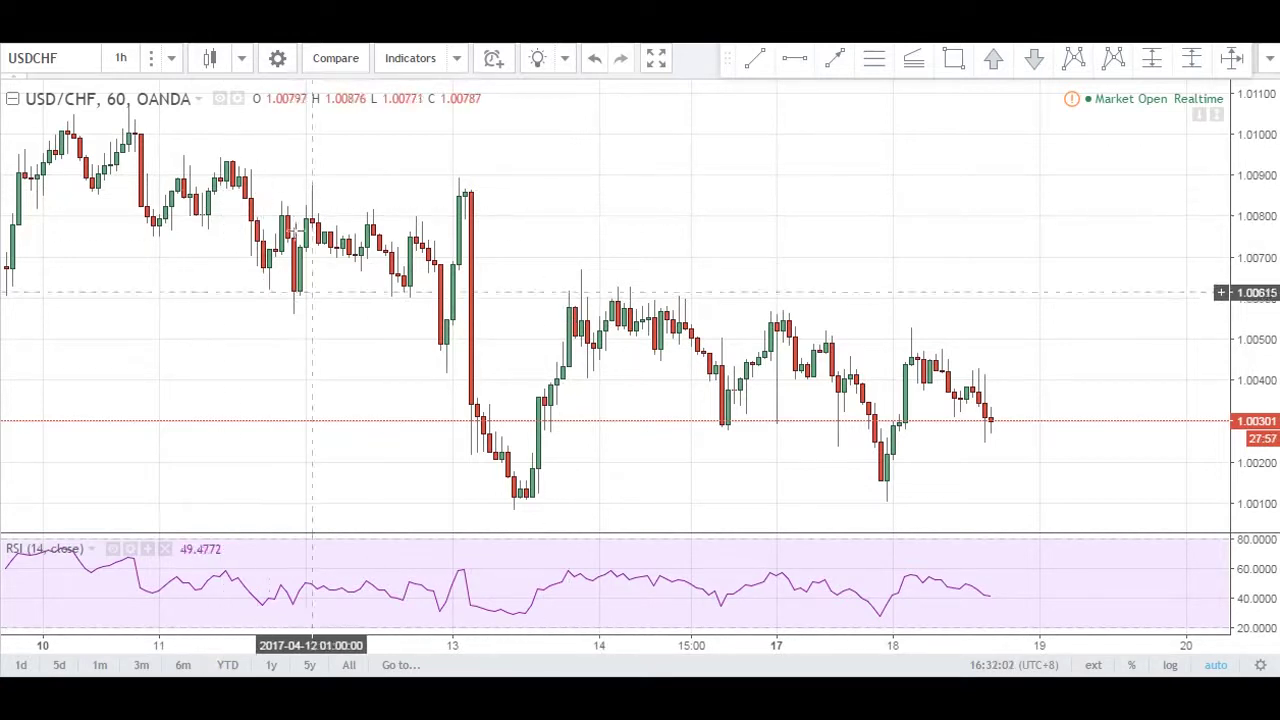
Draw dashed horizontal lines at 1.00610 across the 14 April highs and at 1.00087 along the 13 April low.
{"action": "left_click", "coordinate": [171, 58]}
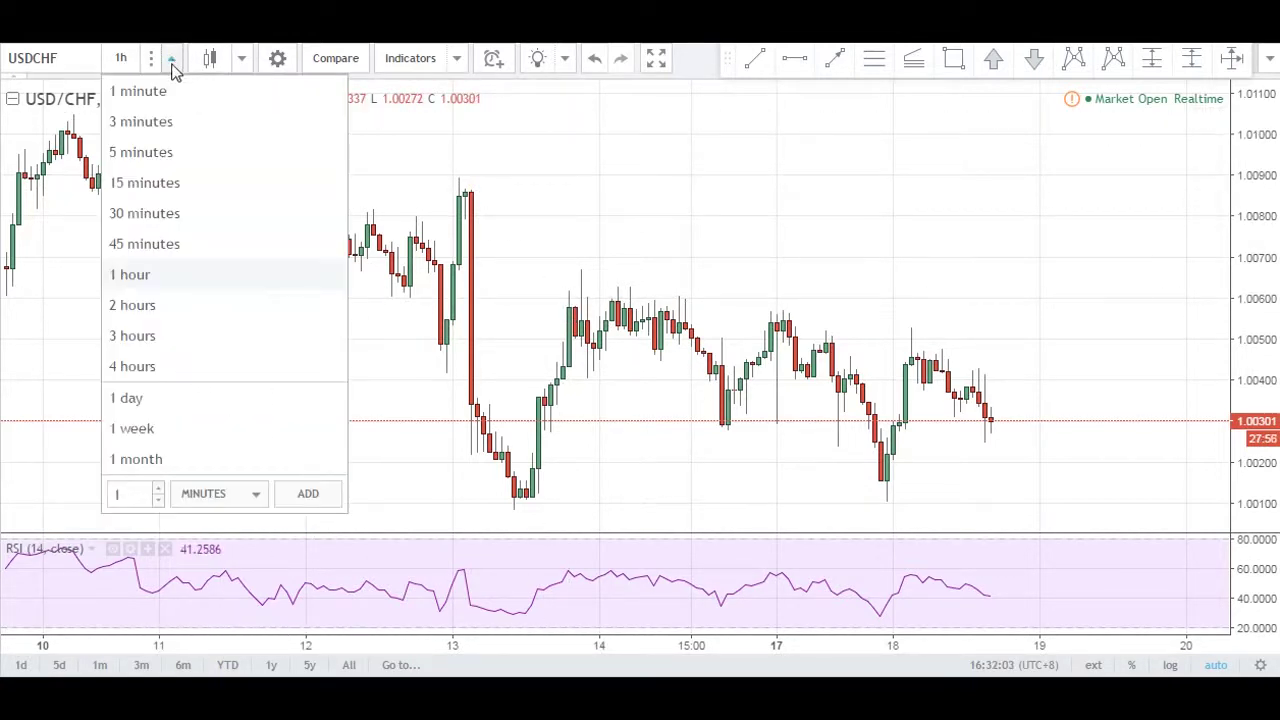
{"action": "left_click", "coordinate": [831, 211]}
{"action": "left_click", "coordinate": [615, 294]}
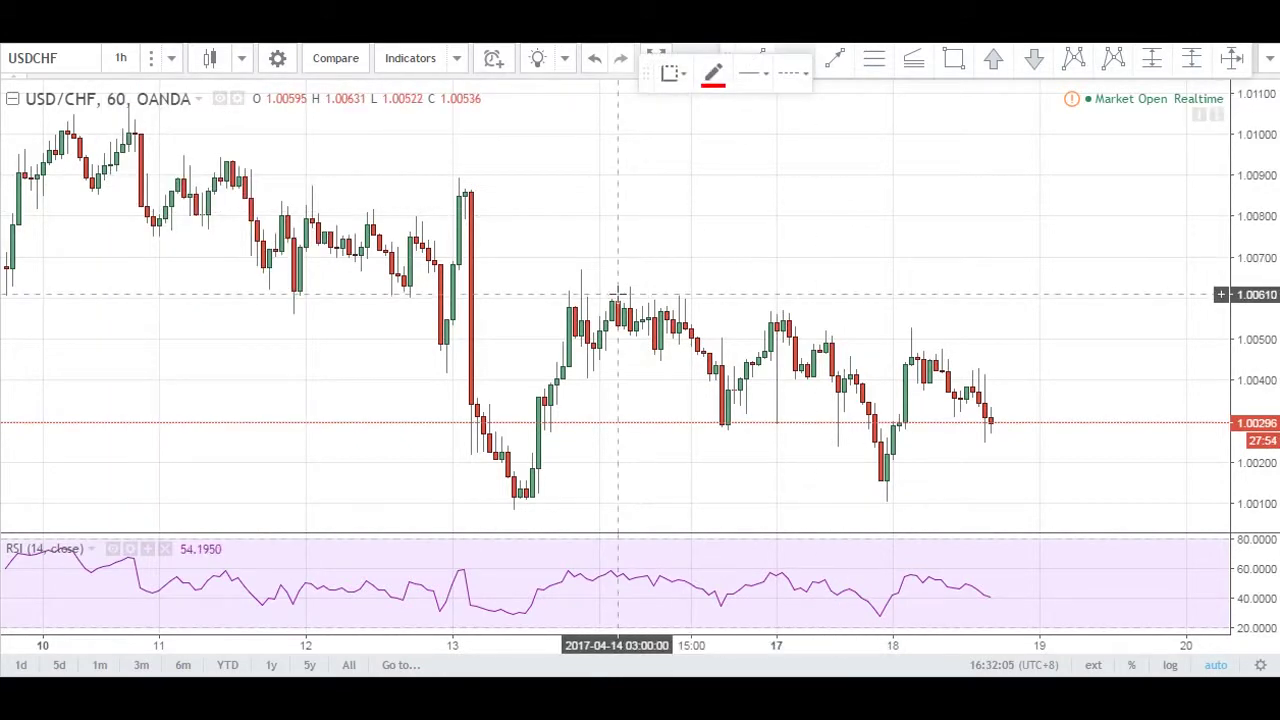
{"action": "left_click", "coordinate": [537, 509]}
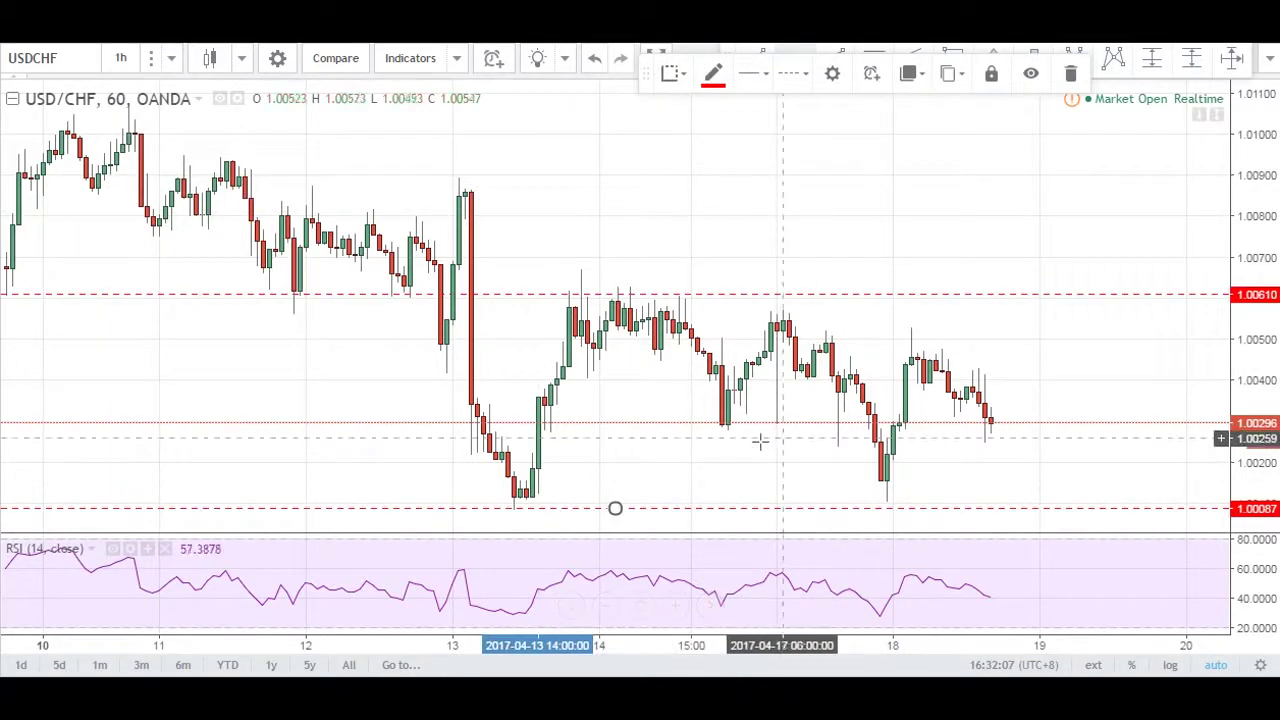
Change the chart interval to 15 minutes and show the latest candles.
{"action": "left_click", "coordinate": [171, 58]}
{"action": "left_click", "coordinate": [145, 183]}
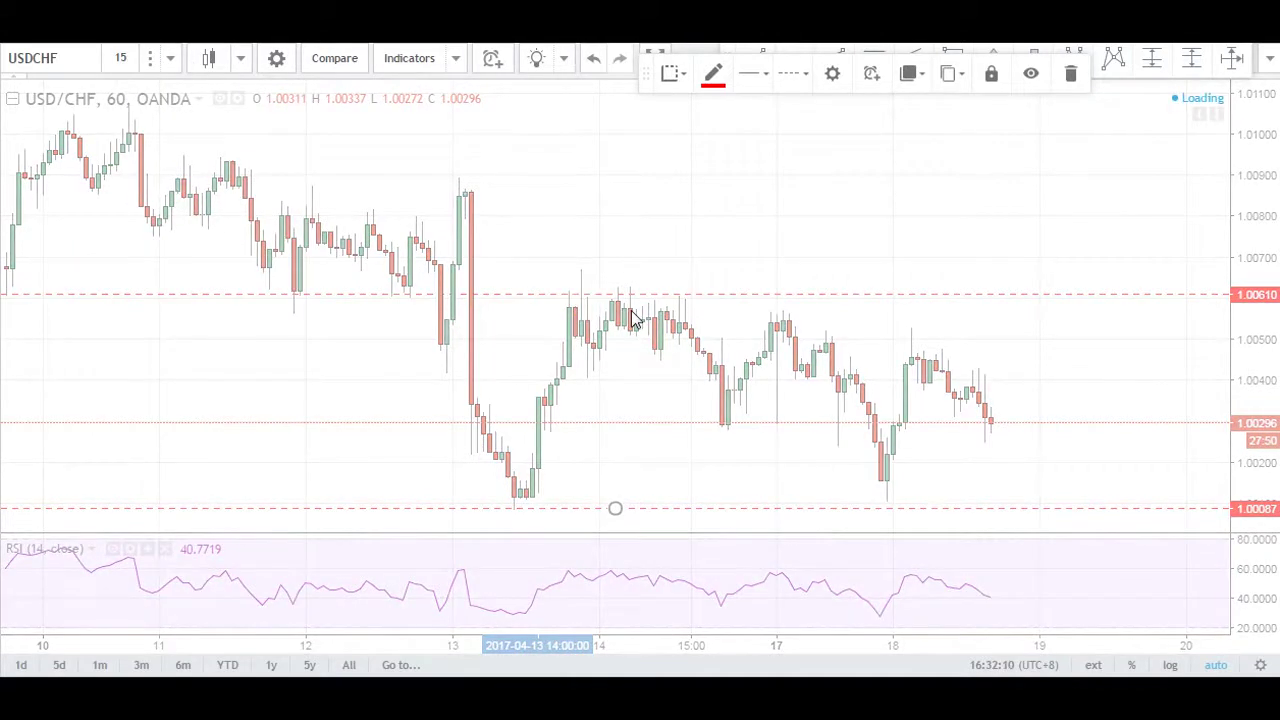
{"action": "scroll", "coordinate": [882, 412], "scroll_direction": "down", "scroll_amount": 1}
{"action": "left_click_drag", "start_coordinate": [986, 434], "coordinate": [848, 428]}
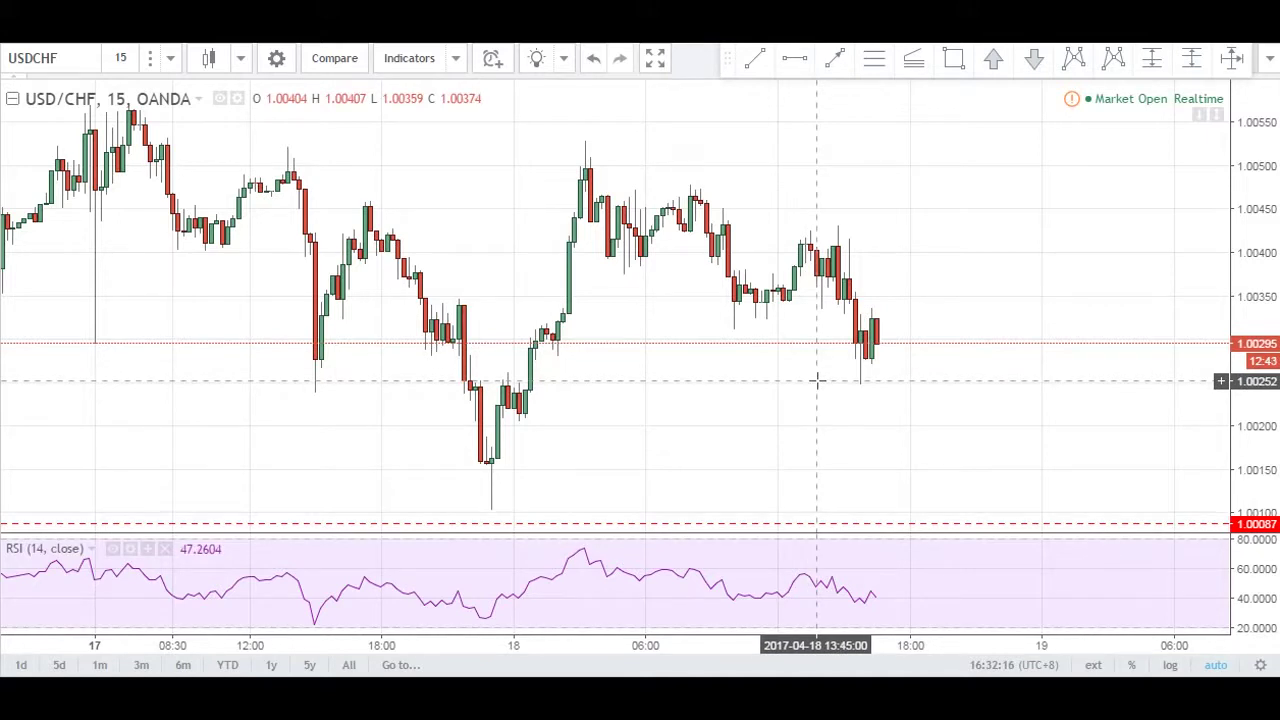
Choose the harmonic pattern tool and turn on Magnet Mode for drawings.
{"action": "left_click", "coordinate": [1117, 62]}
{"action": "left_click", "coordinate": [1, 500]}
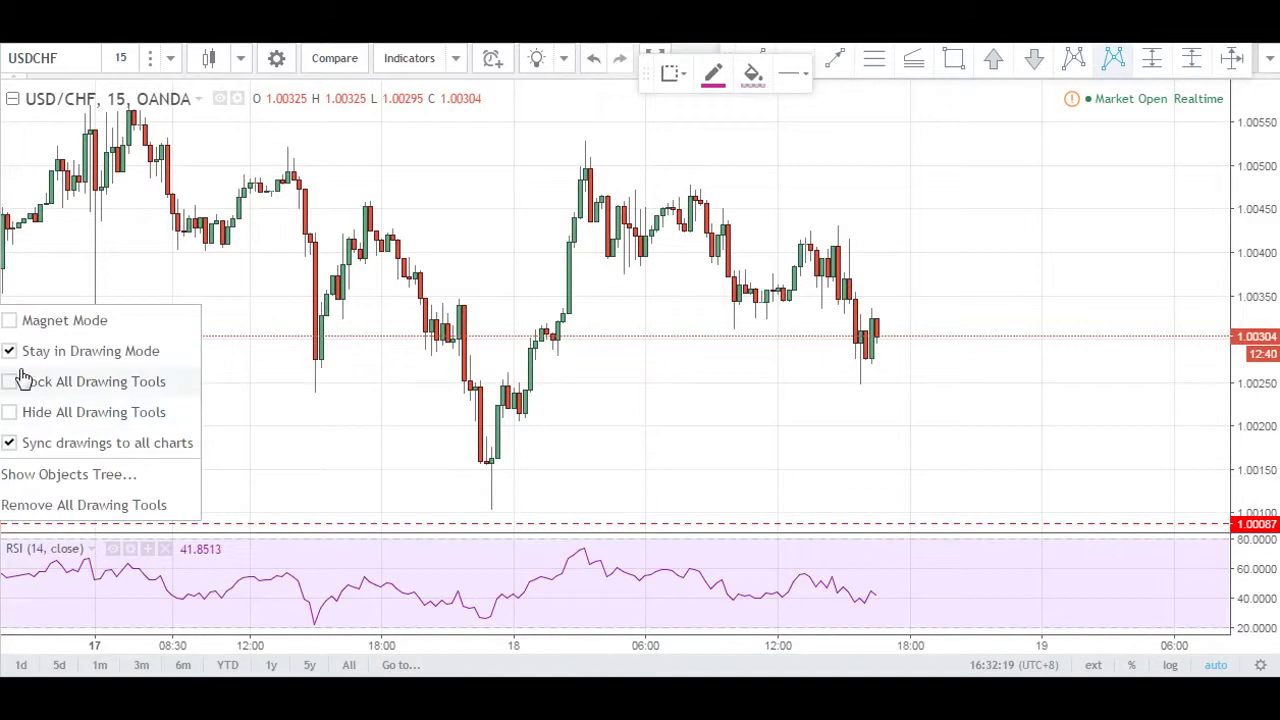
{"action": "left_click", "coordinate": [490, 510]}
{"action": "left_click", "coordinate": [586, 143]}
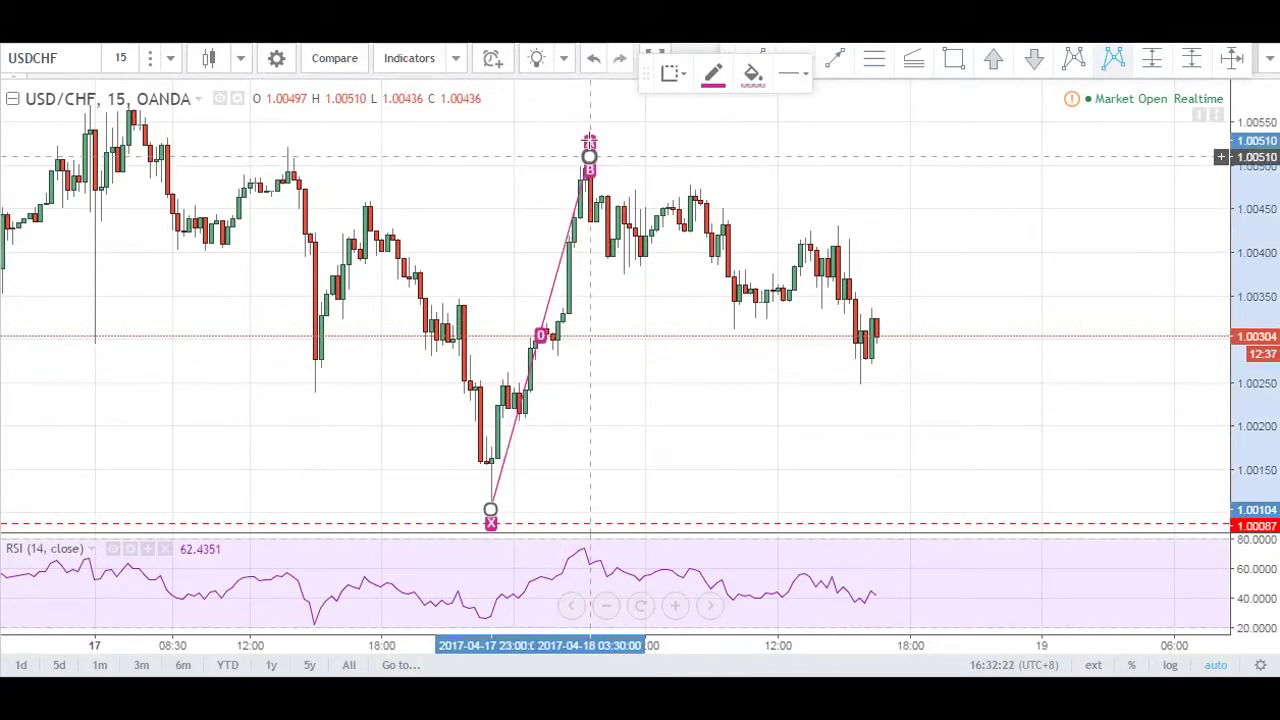
{"action": "key", "text": "Escape"}
Draw a harmonic pattern with X at 1.00104, A at 1.00530, B at 1.00312, C at 1.00432 and D at about 1.00141.
{"action": "left_click", "coordinate": [1110, 60]}
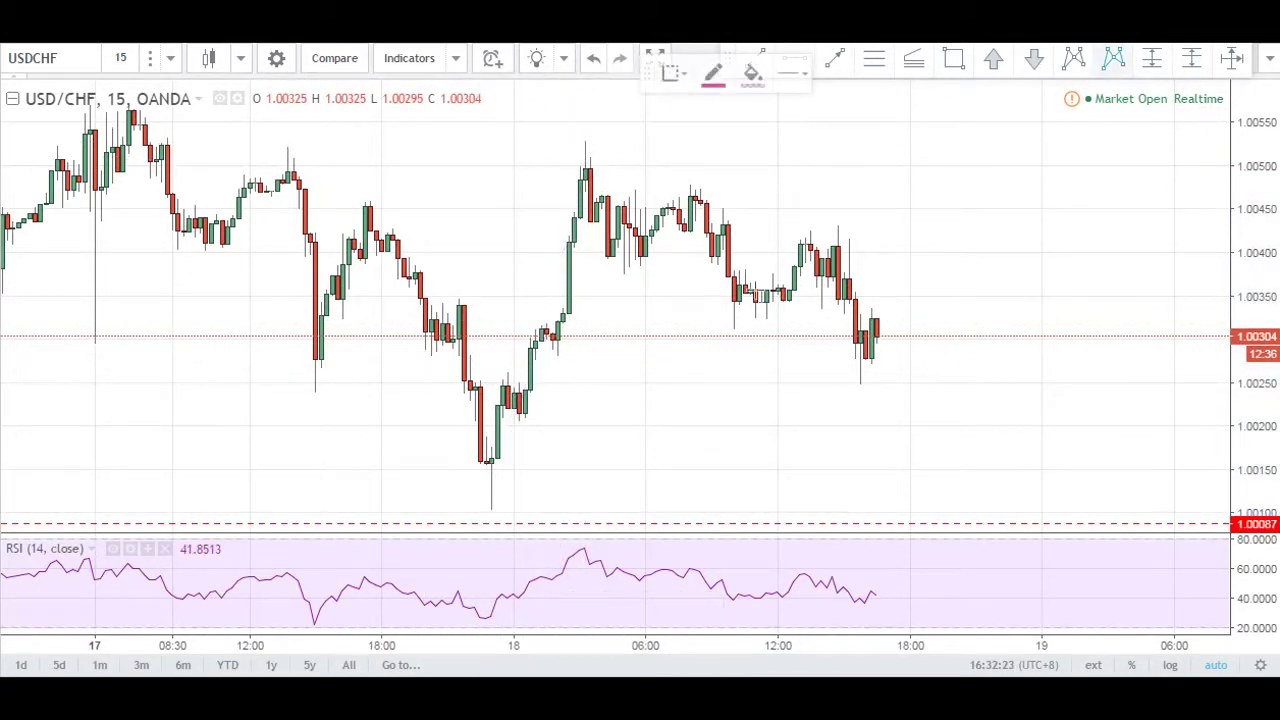
{"action": "left_click", "coordinate": [490, 510]}
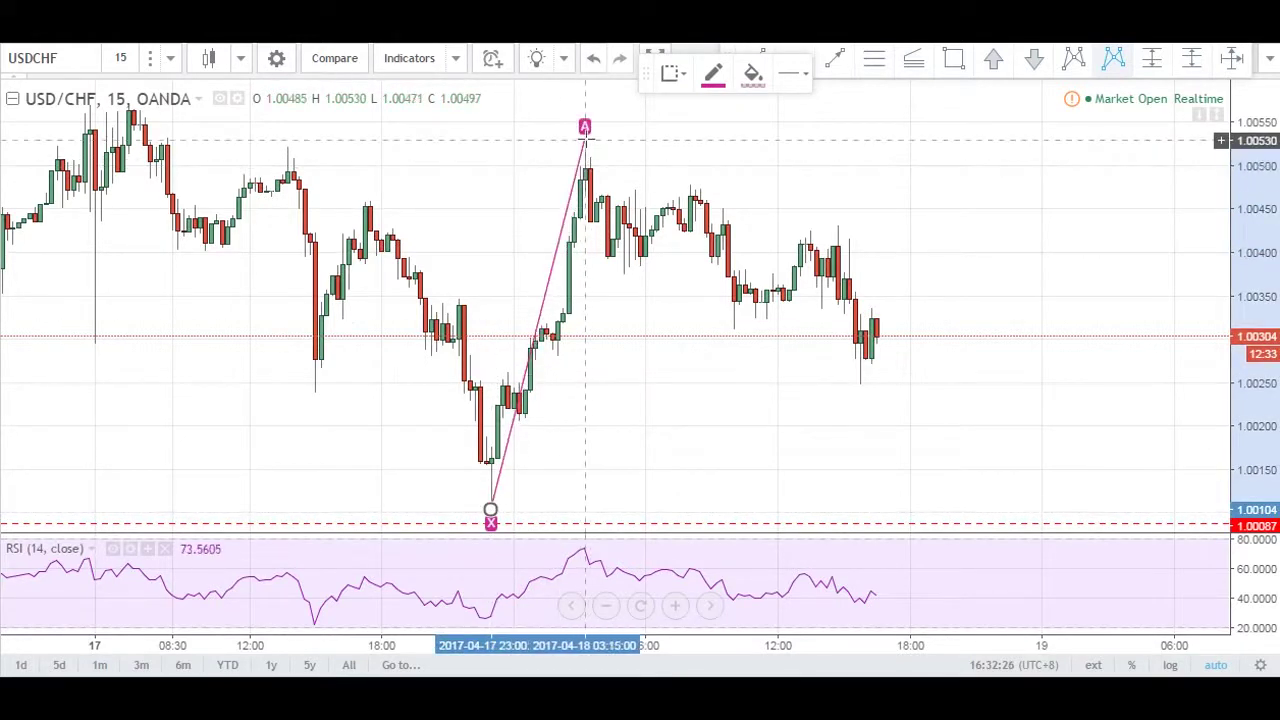
{"action": "left_click", "coordinate": [585, 140]}
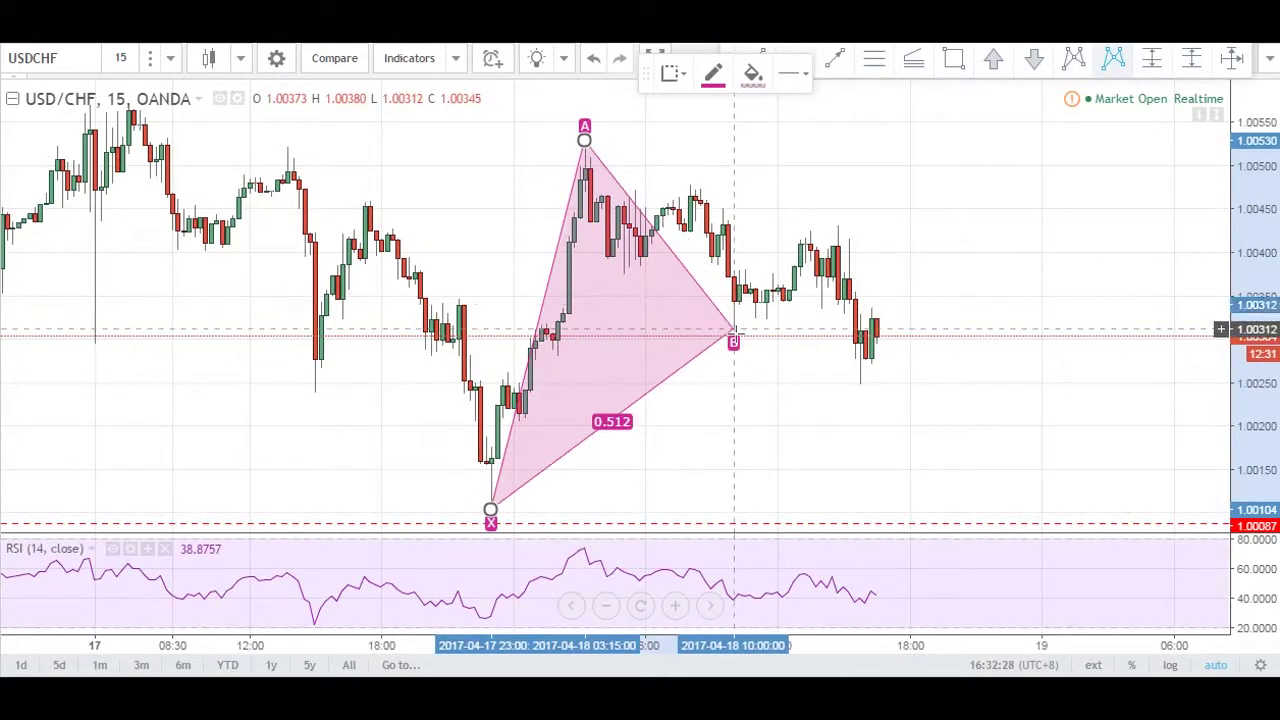
{"action": "left_click", "coordinate": [733, 332]}
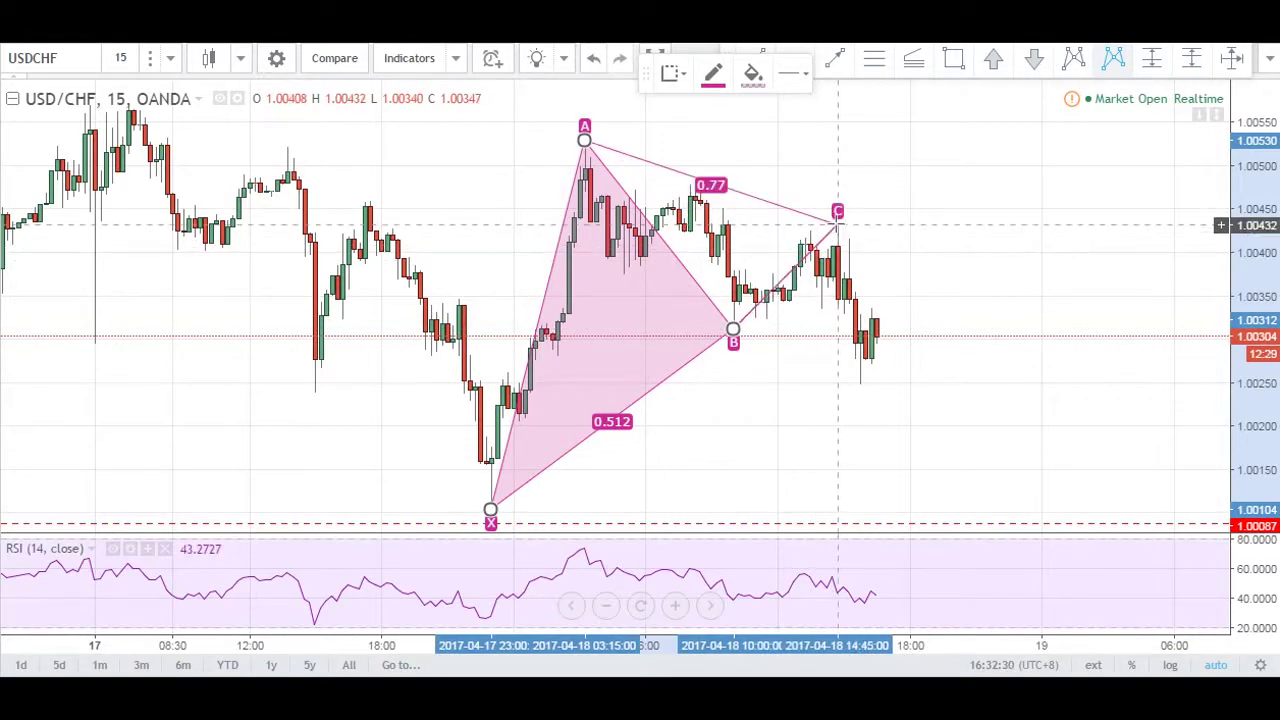
{"action": "left_click", "coordinate": [837, 225]}
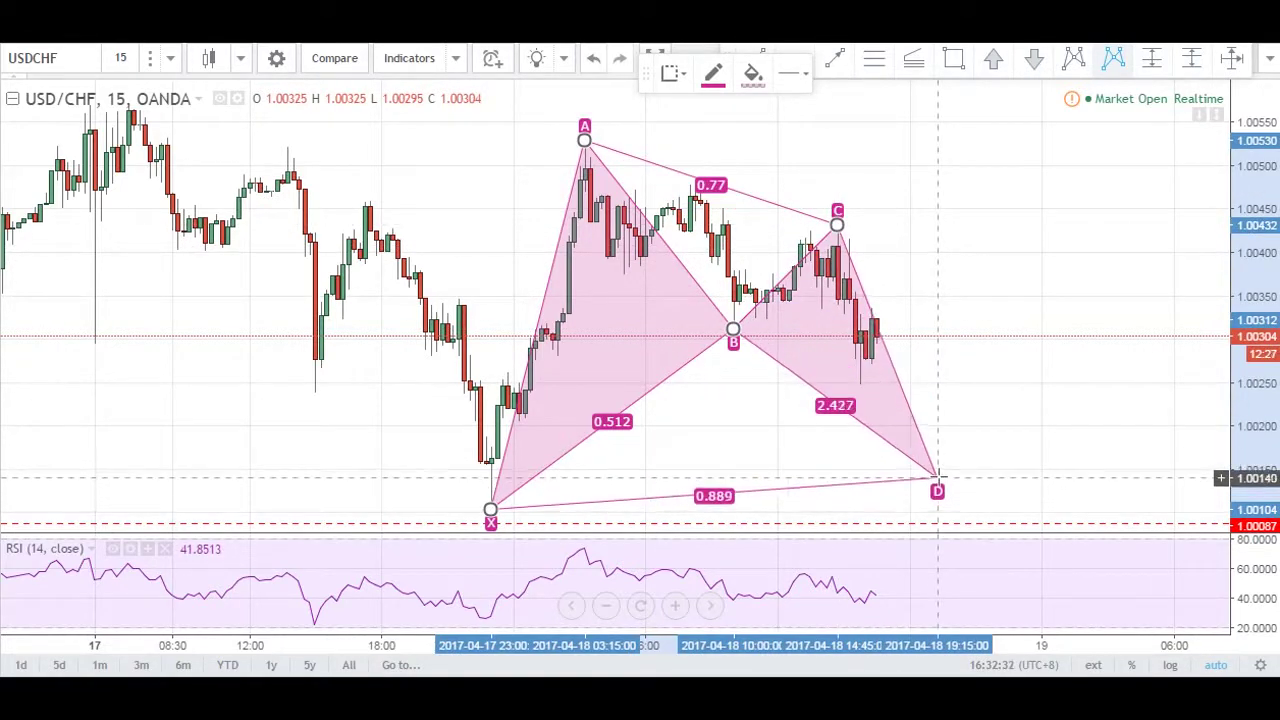
{"action": "left_click", "coordinate": [937, 477]}
{"action": "left_click", "coordinate": [1025, 427]}
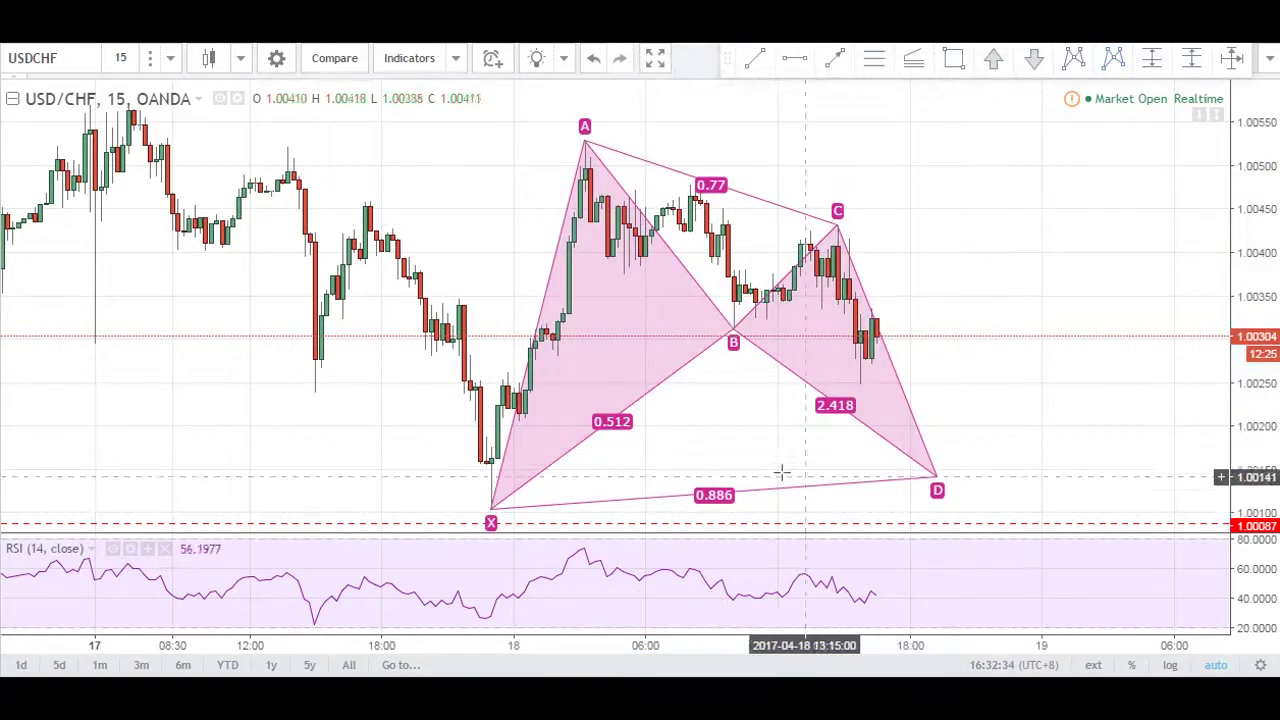
Draw a yellow rectangle across points X and D, from about 1.00144 down to just above the 1.00087 line.
{"action": "scroll", "coordinate": [1010, 206], "scroll_direction": "down", "scroll_amount": 2}
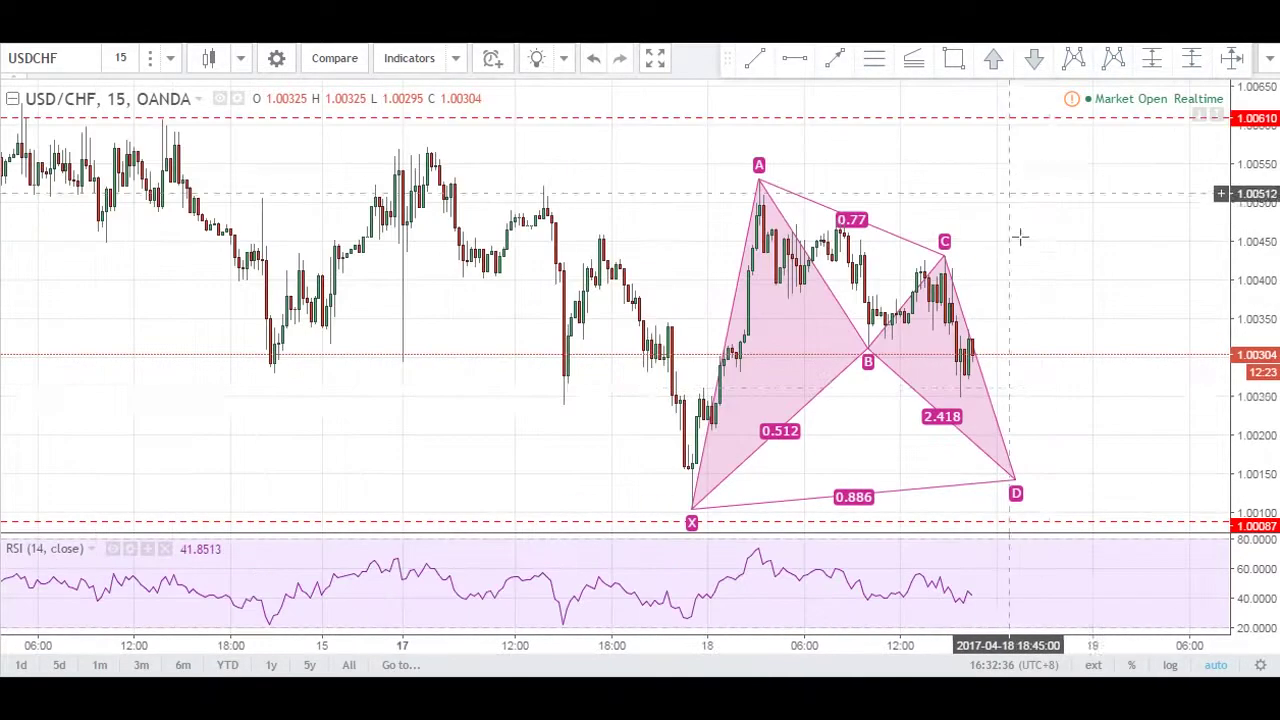
{"action": "scroll", "coordinate": [1050, 395], "scroll_direction": "up", "scroll_amount": 1}
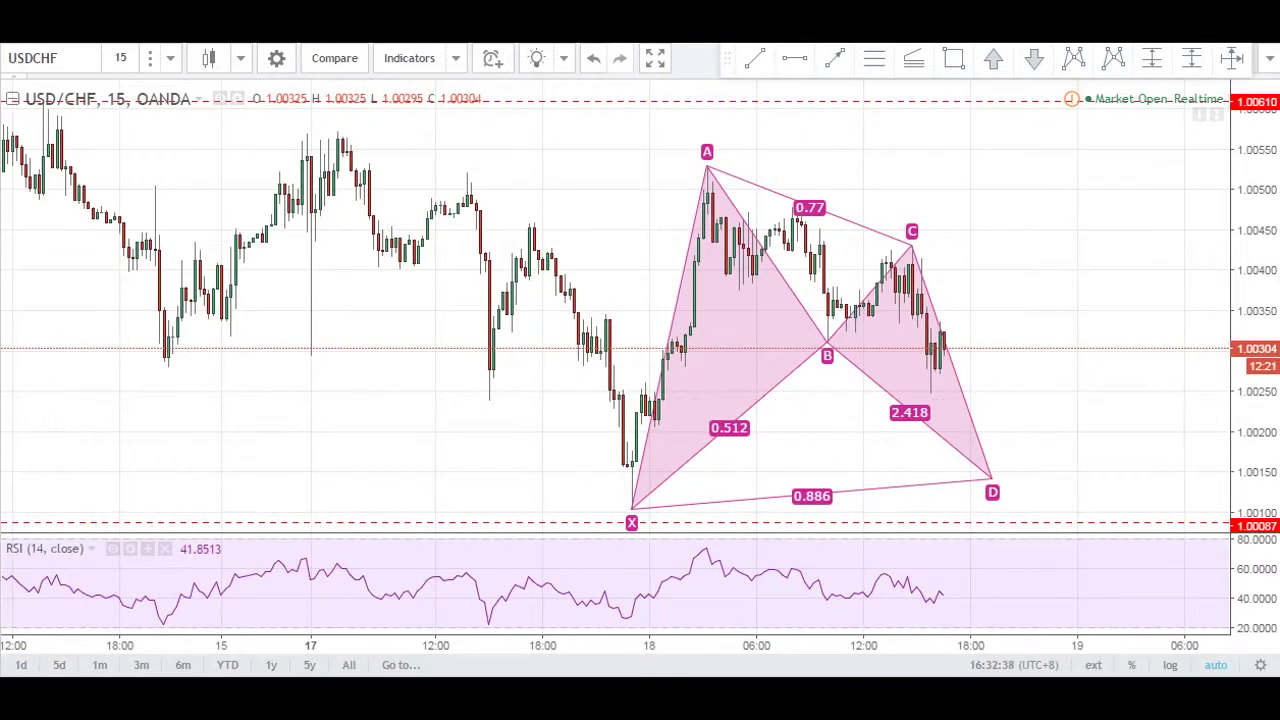
{"action": "left_click", "coordinate": [954, 58]}
{"action": "left_click", "coordinate": [520, 477]}
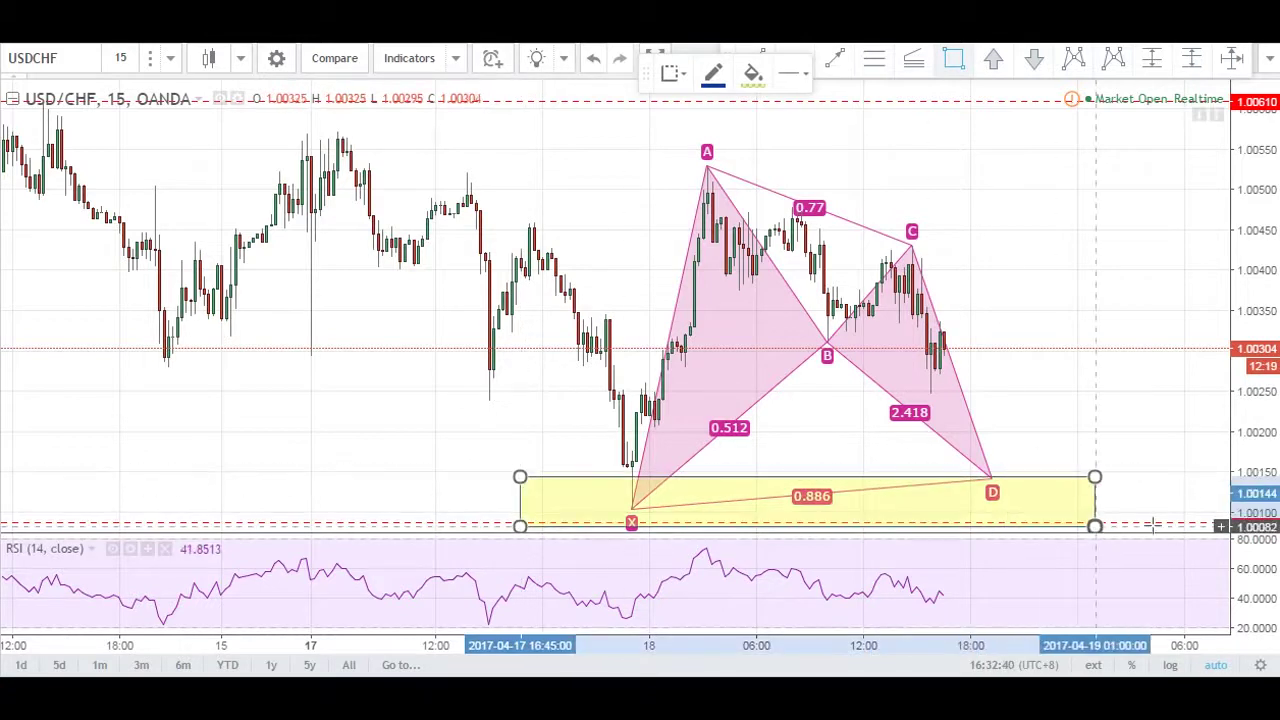
{"action": "left_click", "coordinate": [400, 403]}
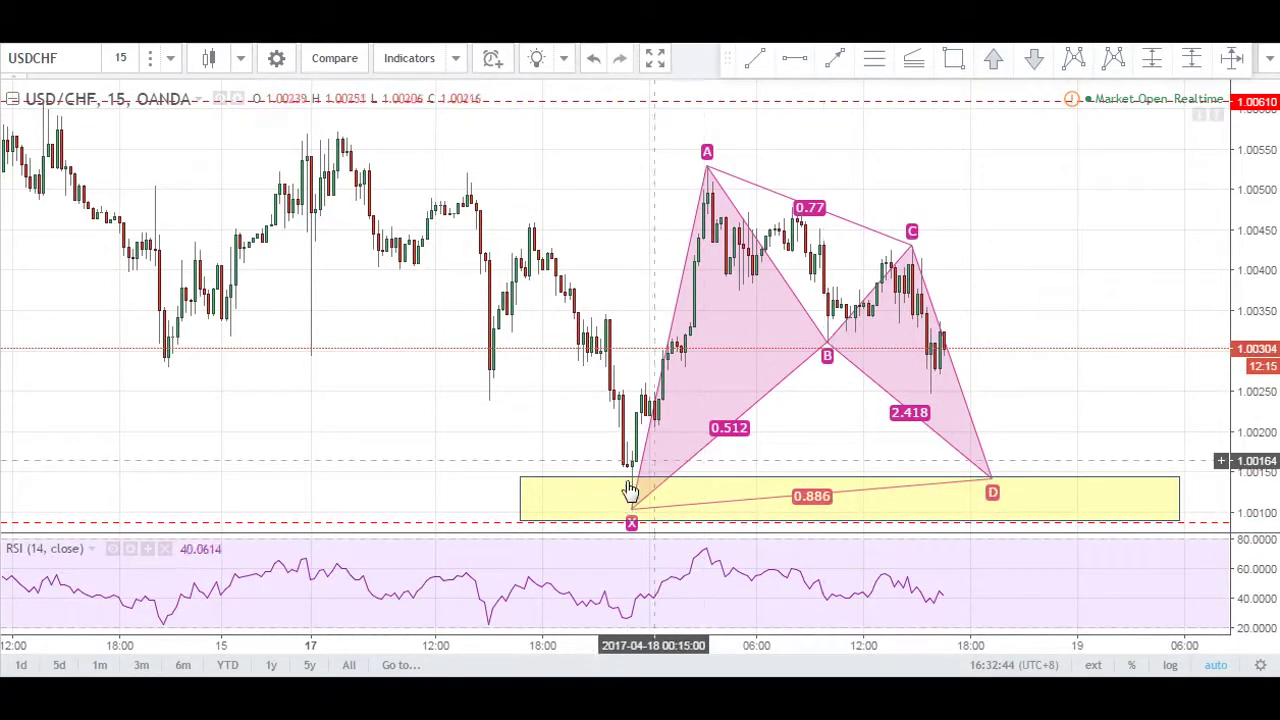
Place a green up arrow mark just below point X of the harmonic pattern.
{"action": "left_click", "coordinate": [997, 60]}
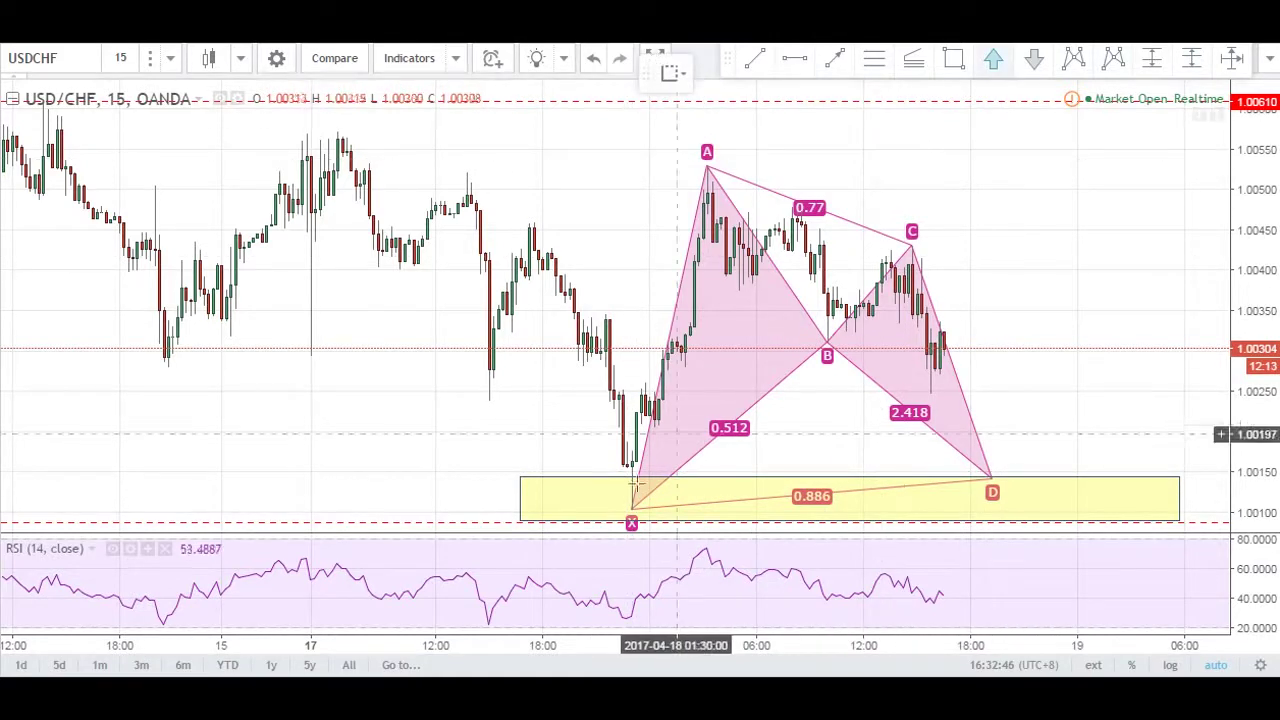
{"action": "scroll", "coordinate": [665, 350], "scroll_direction": "down", "scroll_amount": 1}
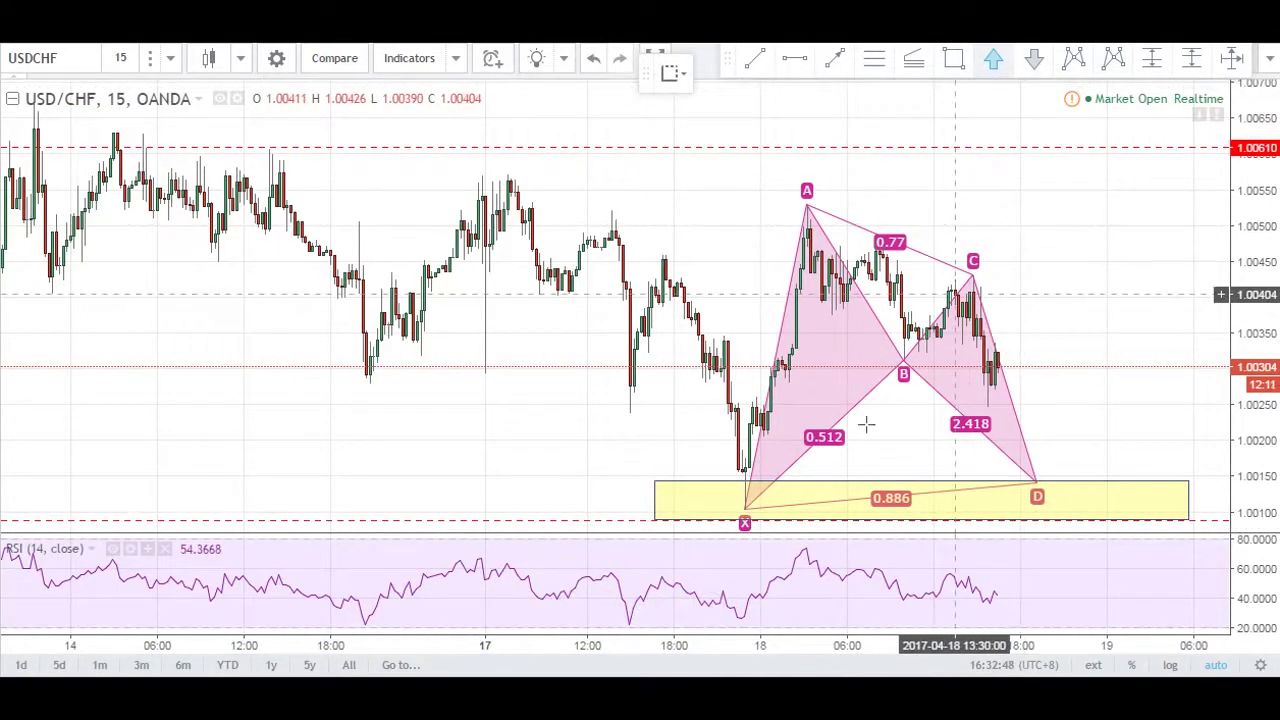
{"action": "left_click", "coordinate": [749, 521]}
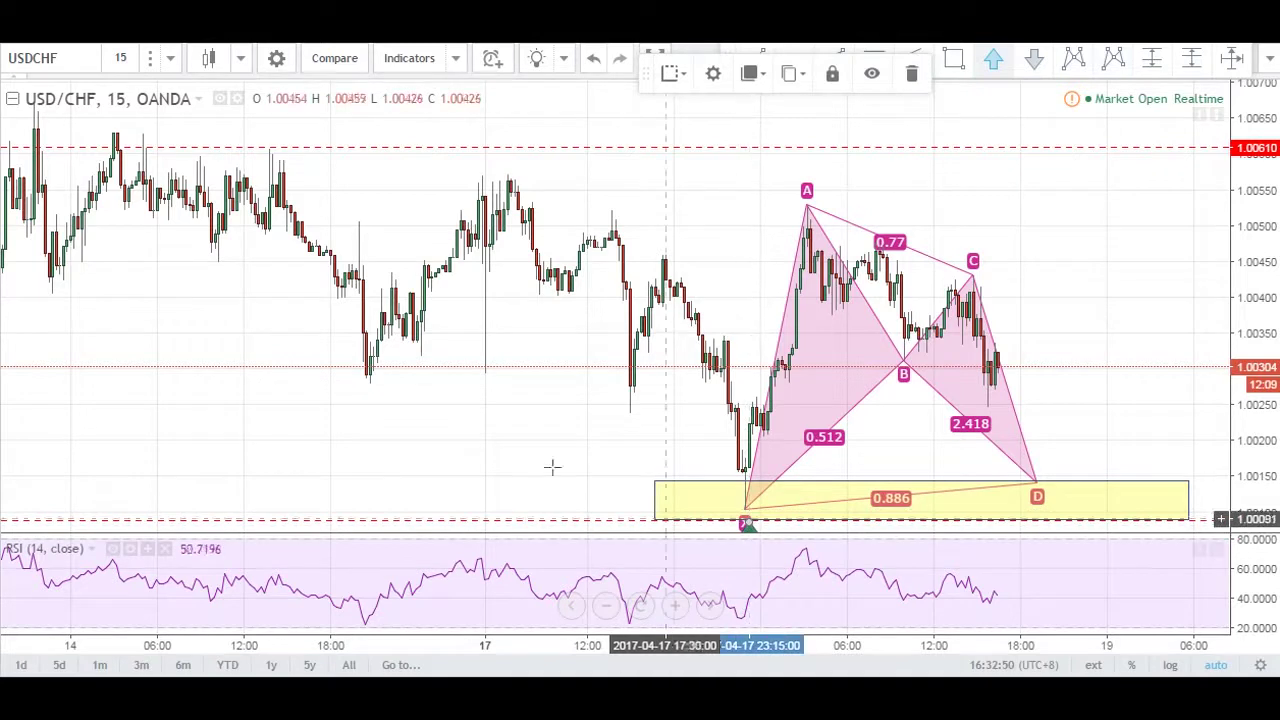
{"action": "left_click", "coordinate": [0, 508]}
{"action": "left_click", "coordinate": [81, 330]}
Place a second green up arrow mark below the 13 April low at the 1.00087 line.
{"action": "scroll", "coordinate": [454, 527], "scroll_direction": "down", "scroll_amount": 4}
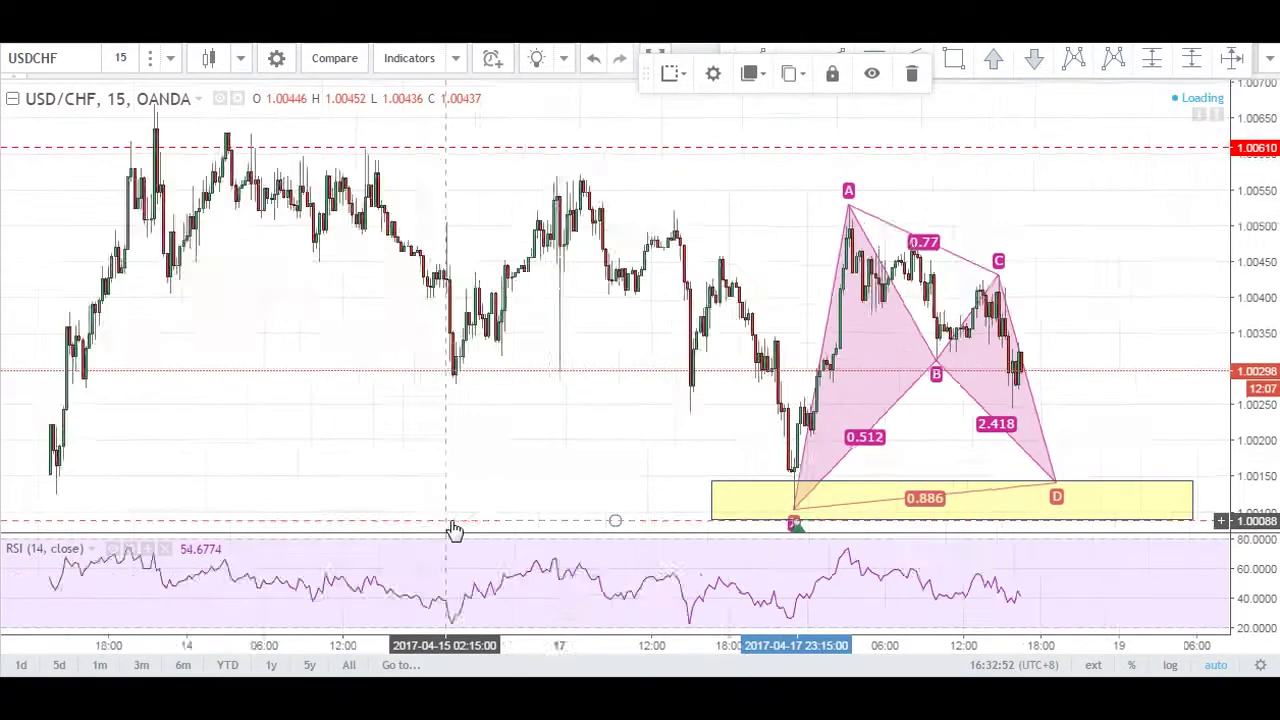
{"action": "left_click_drag", "start_coordinate": [655, 404], "coordinate": [973, 213]}
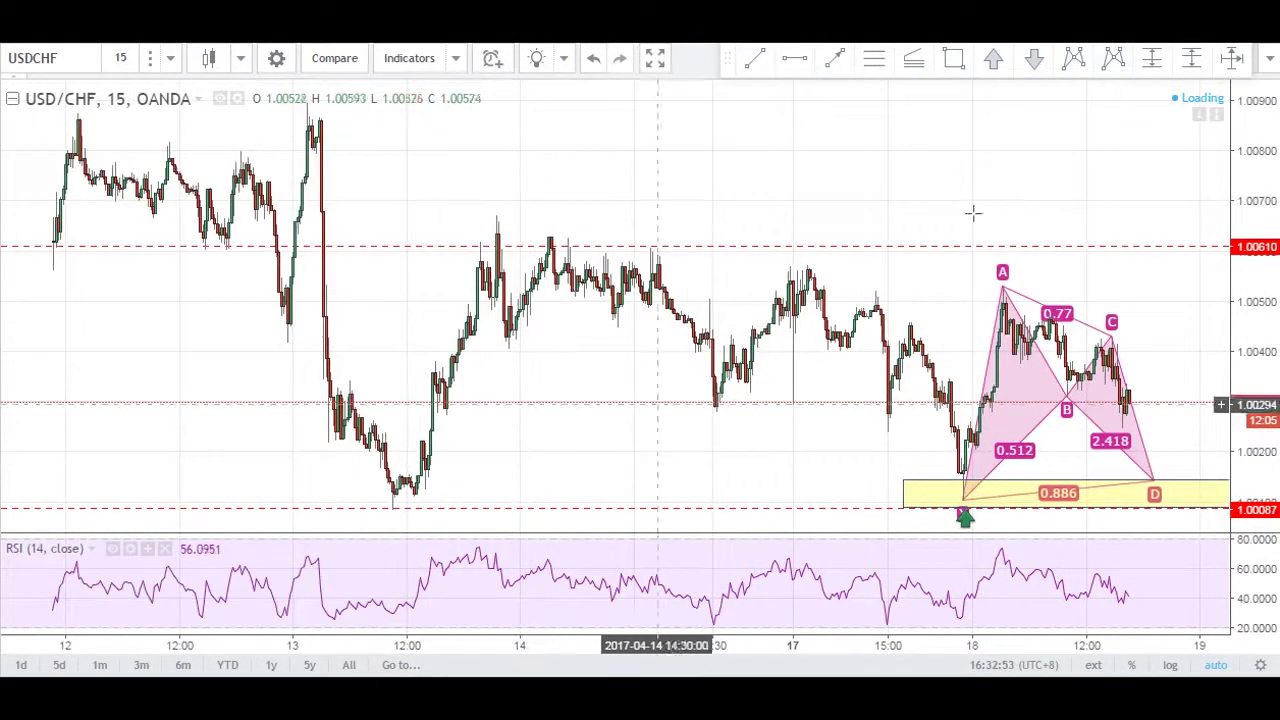
{"action": "left_click", "coordinate": [993, 58]}
{"action": "left_click", "coordinate": [394, 525]}
{"action": "left_click_drag", "start_coordinate": [215, 416], "coordinate": [537, 417]}
{"action": "left_click", "coordinate": [721, 522]}
{"action": "left_click_drag", "start_coordinate": [429, 425], "coordinate": [346, 430]}
{"action": "left_click_drag", "start_coordinate": [964, 474], "coordinate": [553, 464]}
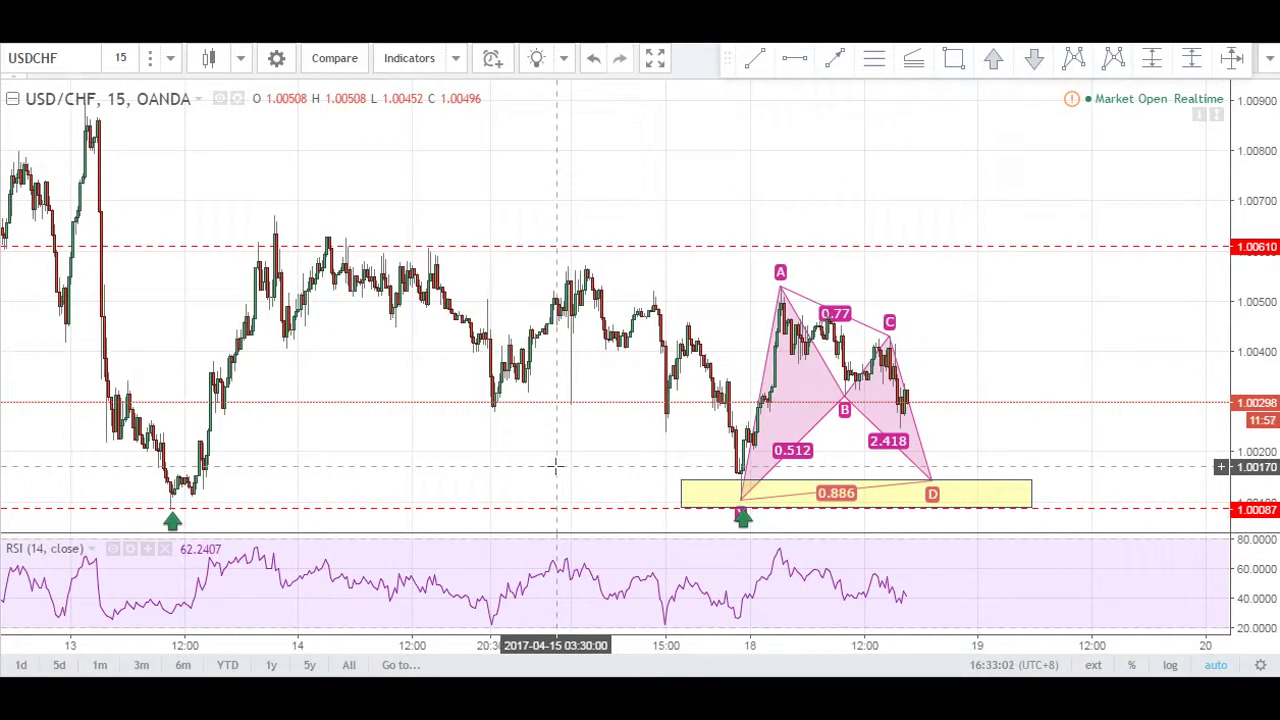
Draw red arrows projecting price from 1.00308 down to about 1.00109 inside the yellow zone, and from there up to about 1.00417.
{"action": "scroll", "coordinate": [531, 463], "scroll_direction": "up", "scroll_amount": 7}
{"action": "scroll", "coordinate": [816, 457], "scroll_direction": "down", "scroll_amount": 2}
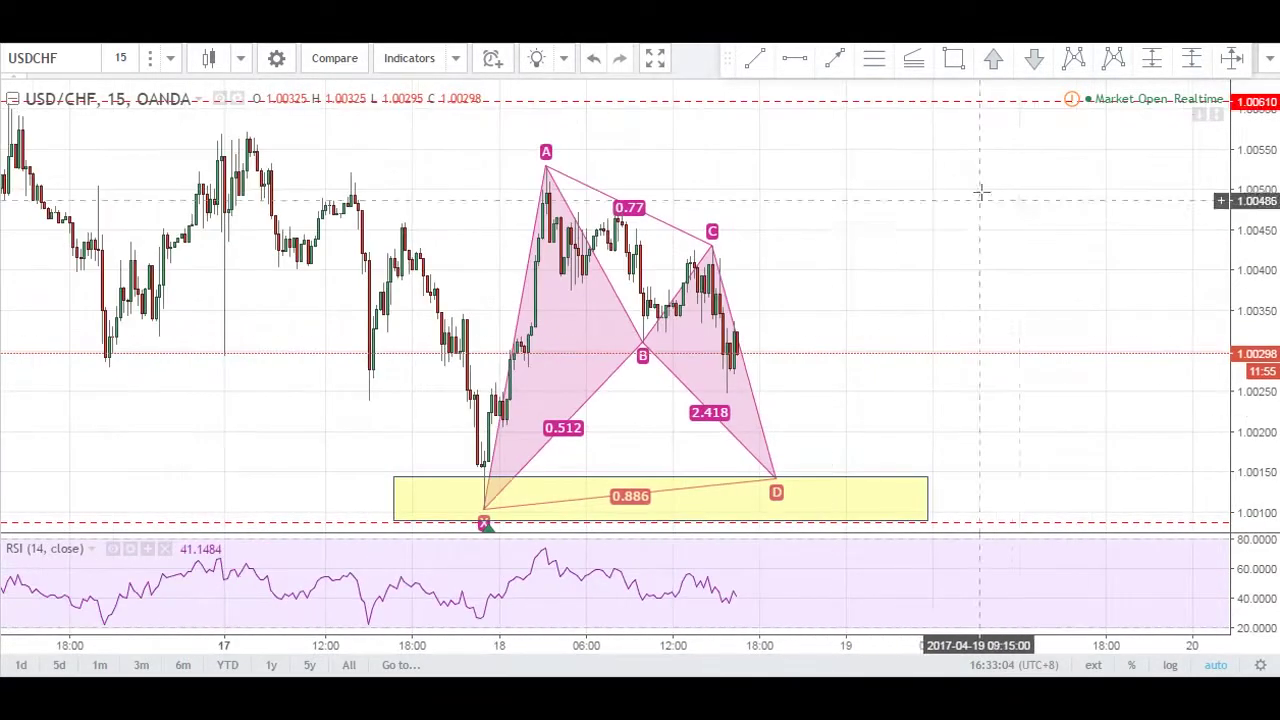
{"action": "left_click", "coordinate": [834, 58]}
{"action": "left_click", "coordinate": [729, 345]}
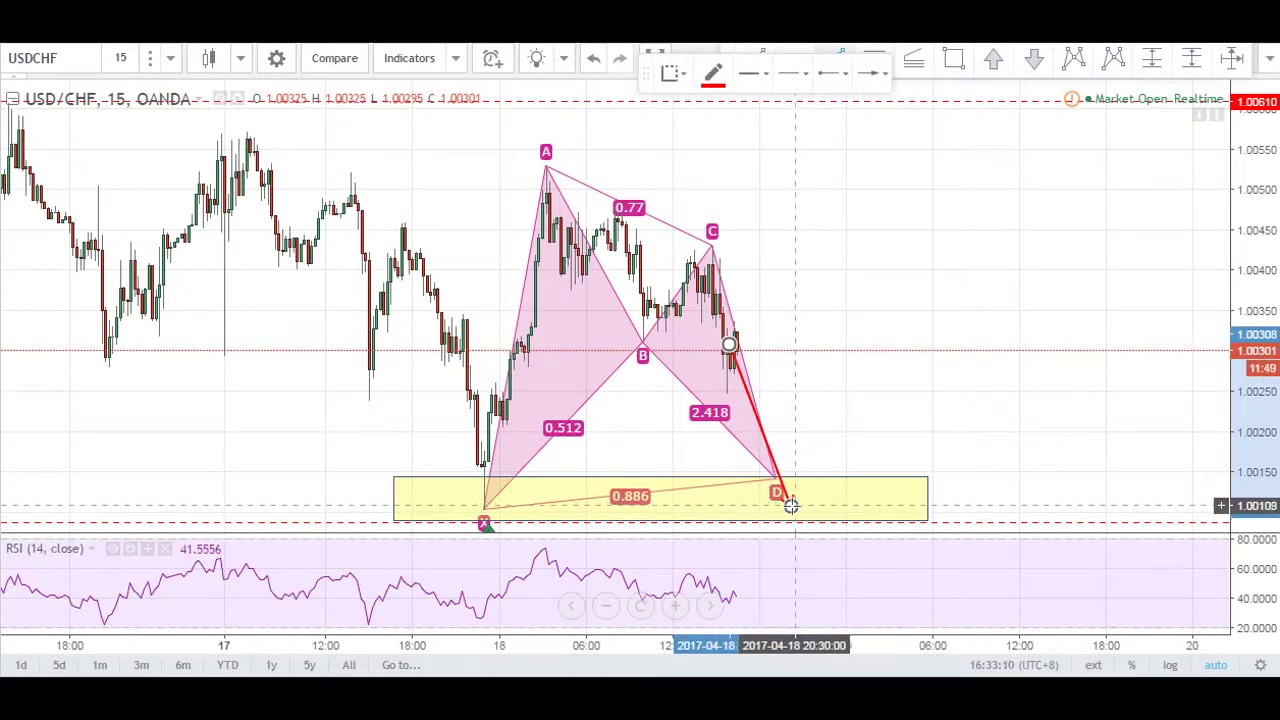
{"action": "left_click", "coordinate": [791, 505]}
{"action": "left_click", "coordinate": [938, 257]}
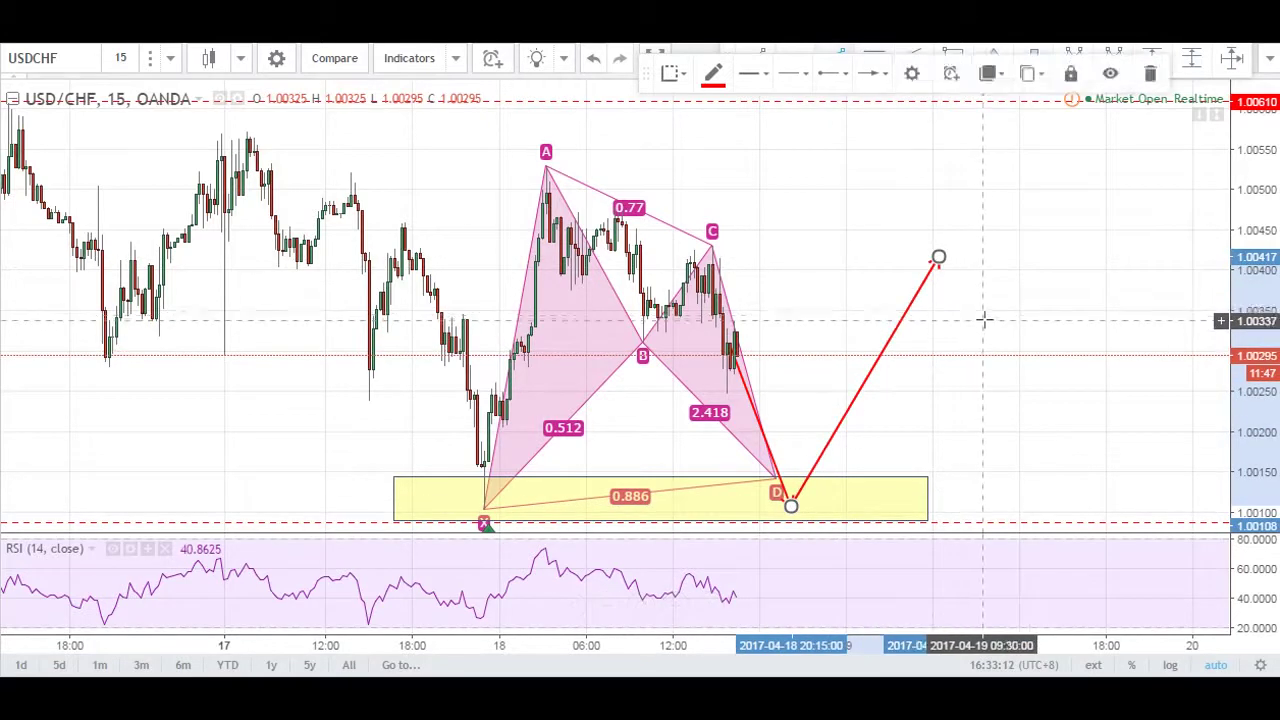
{"action": "left_click", "coordinate": [986, 319]}
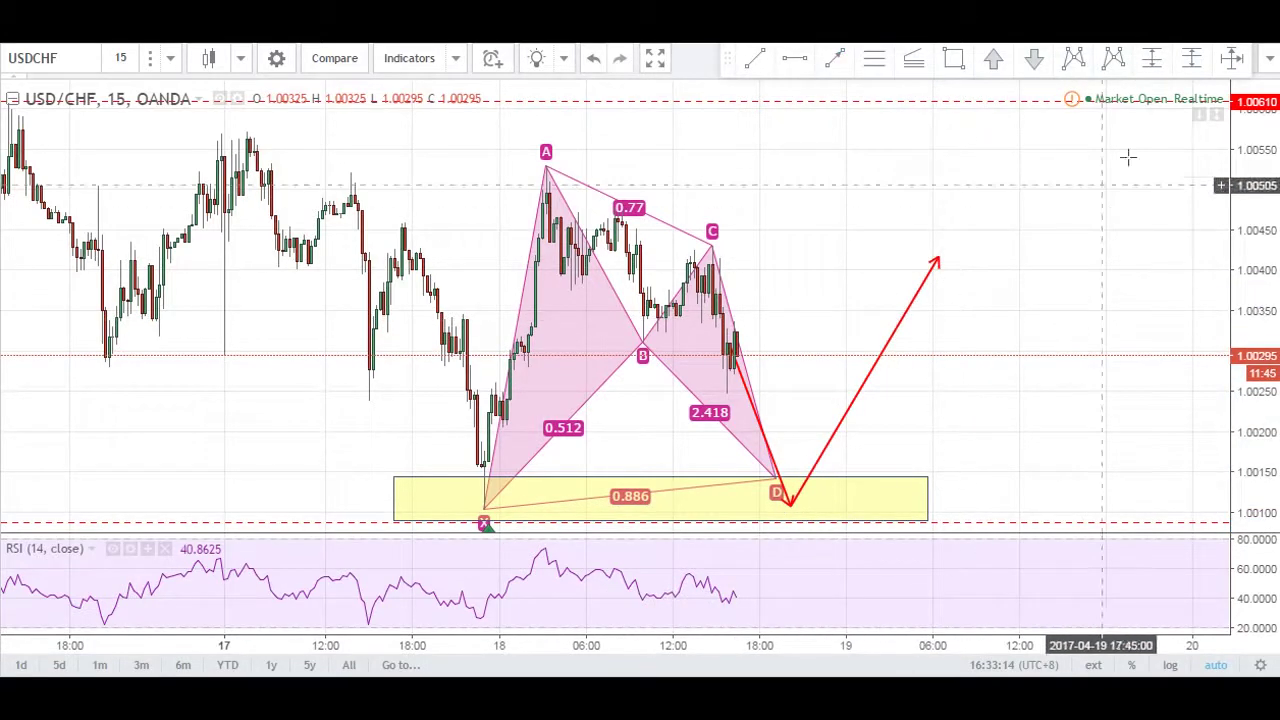
{"action": "left_click", "coordinate": [1235, 63]}
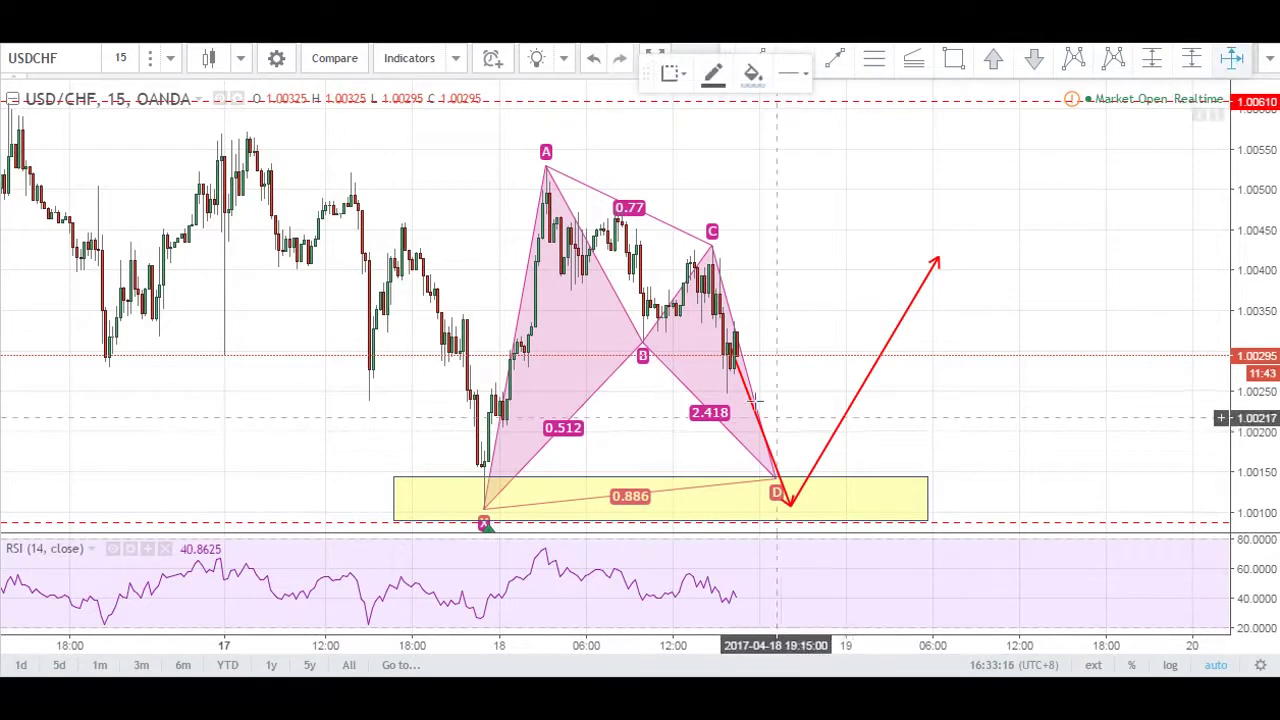
{"action": "left_click", "coordinate": [762, 355]}
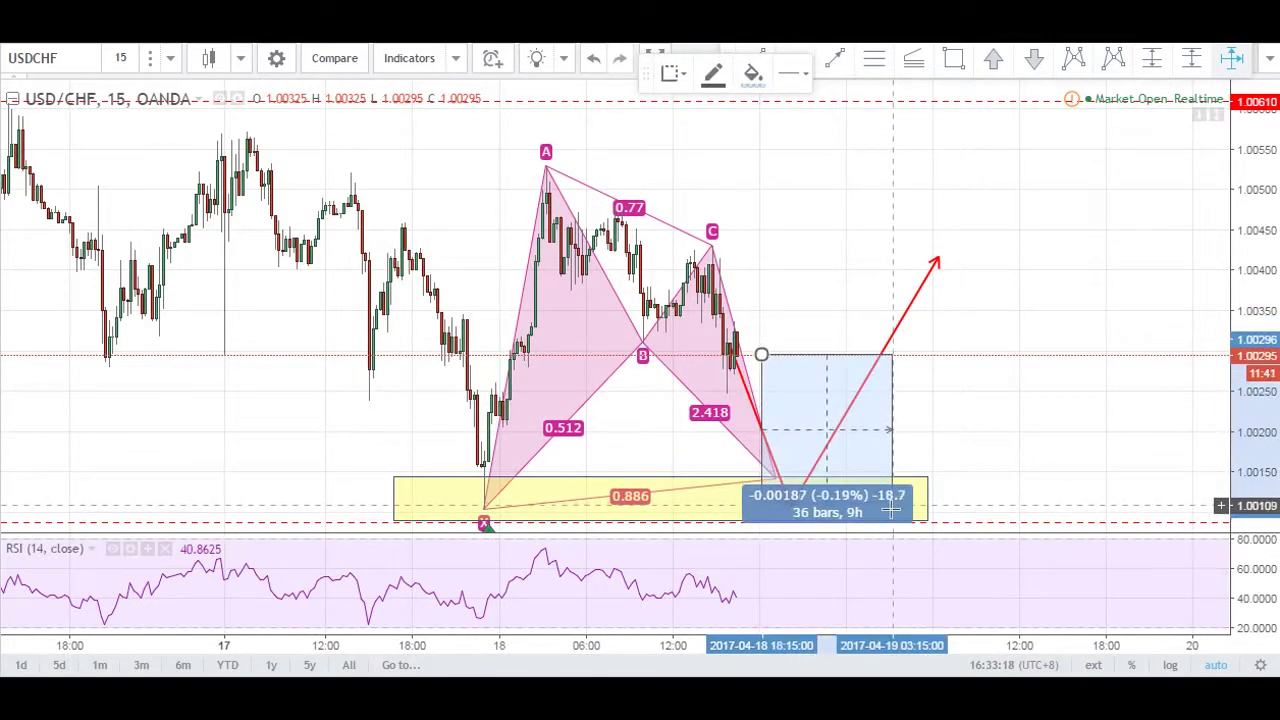
{"action": "key", "text": "Escape"}
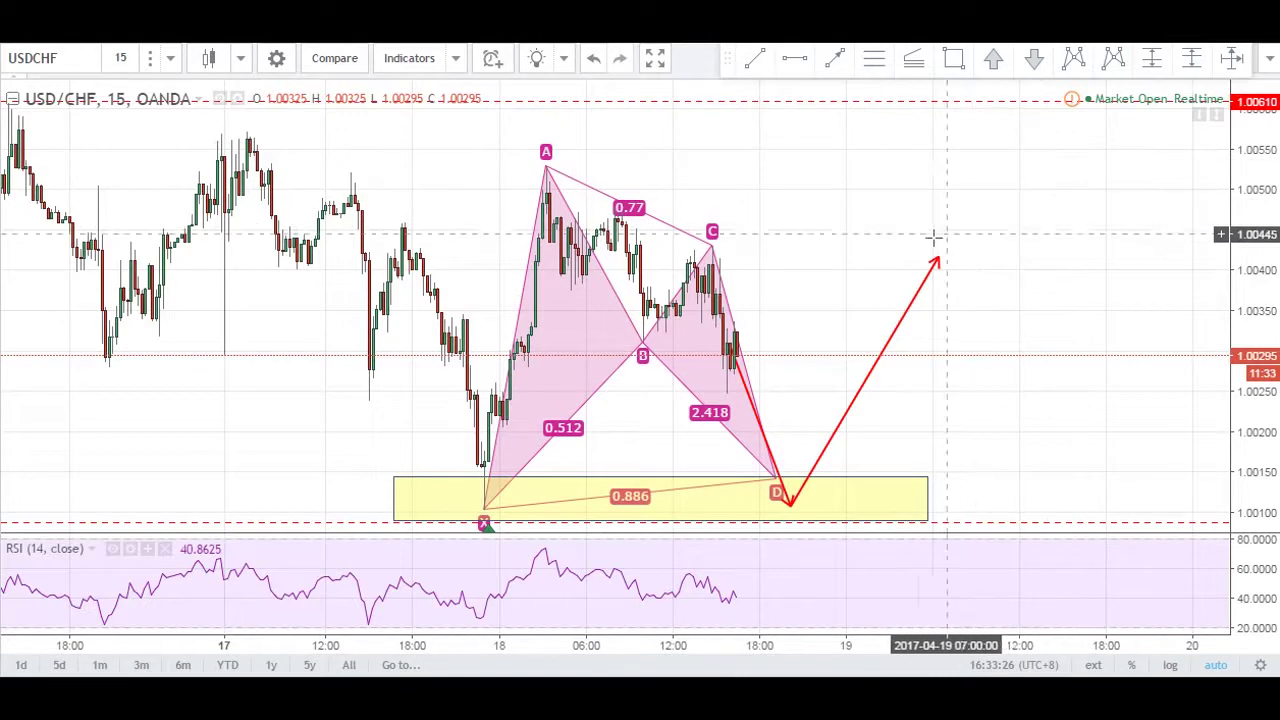
Add a long position beside the projected arrows with entry at 1.00114, target at 1.00408 and stop at about 0.99996.
{"action": "left_click", "coordinate": [1158, 68]}
{"action": "left_click", "coordinate": [852, 501]}
{"action": "left_click_drag", "start_coordinate": [855, 420], "coordinate": [834, 263]}
{"action": "scroll", "coordinate": [1145, 345], "scroll_direction": "down", "scroll_amount": 3}
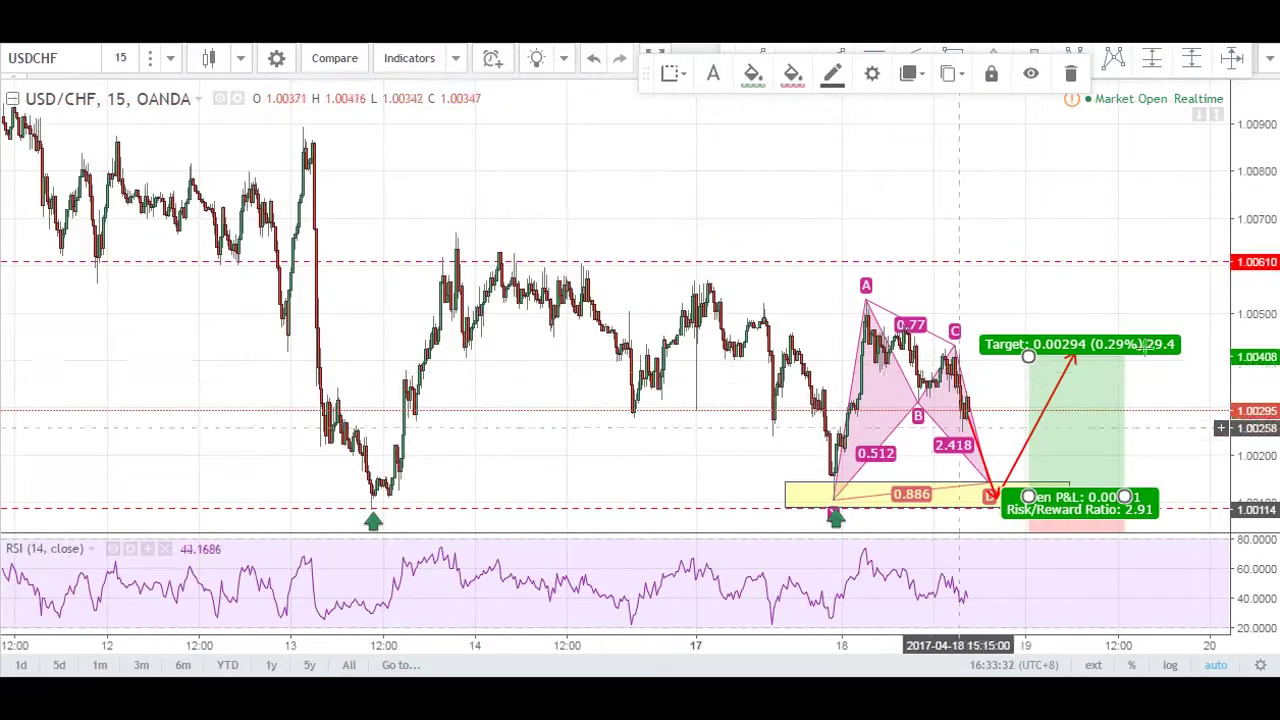
{"action": "left_click_drag", "start_coordinate": [1270, 360], "coordinate": [1270, 400]}
{"action": "left_click_drag", "start_coordinate": [1134, 369], "coordinate": [1079, 297]}
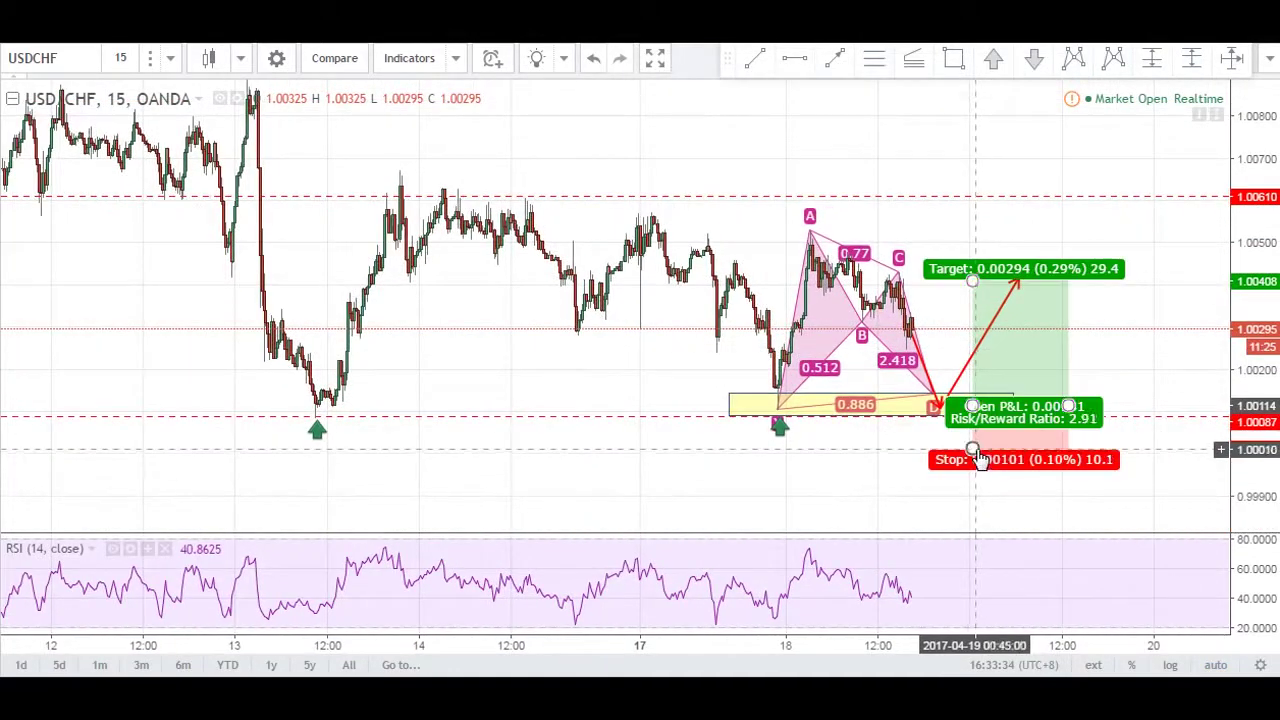
{"action": "left_click_drag", "start_coordinate": [975, 450], "coordinate": [973, 457]}
Draw a red arrow from the stop level at about 0.99996 back to point X.
{"action": "left_click", "coordinate": [835, 59]}
{"action": "left_click", "coordinate": [950, 456]}
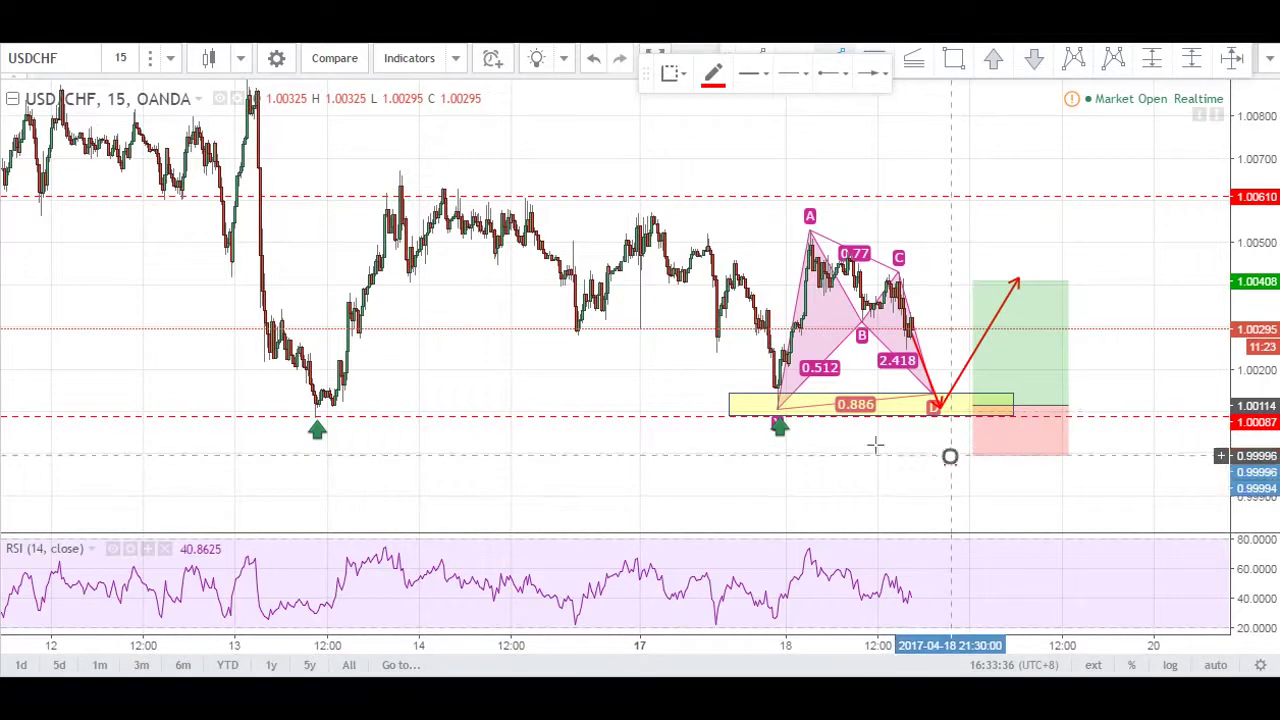
{"action": "left_click", "coordinate": [782, 411]}
{"action": "left_click", "coordinate": [785, 484]}
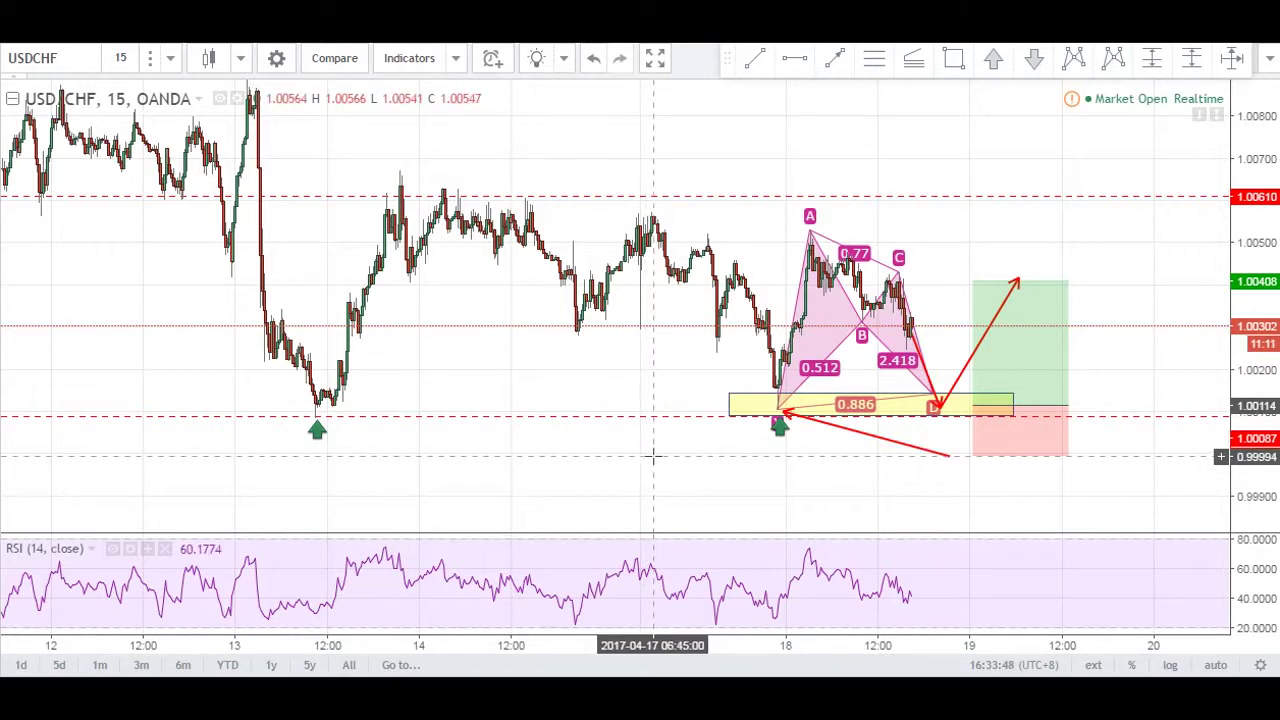
Reset the chart view and review the harmonic pattern together with the projected long trade.
{"action": "right_click", "coordinate": [572, 396]}
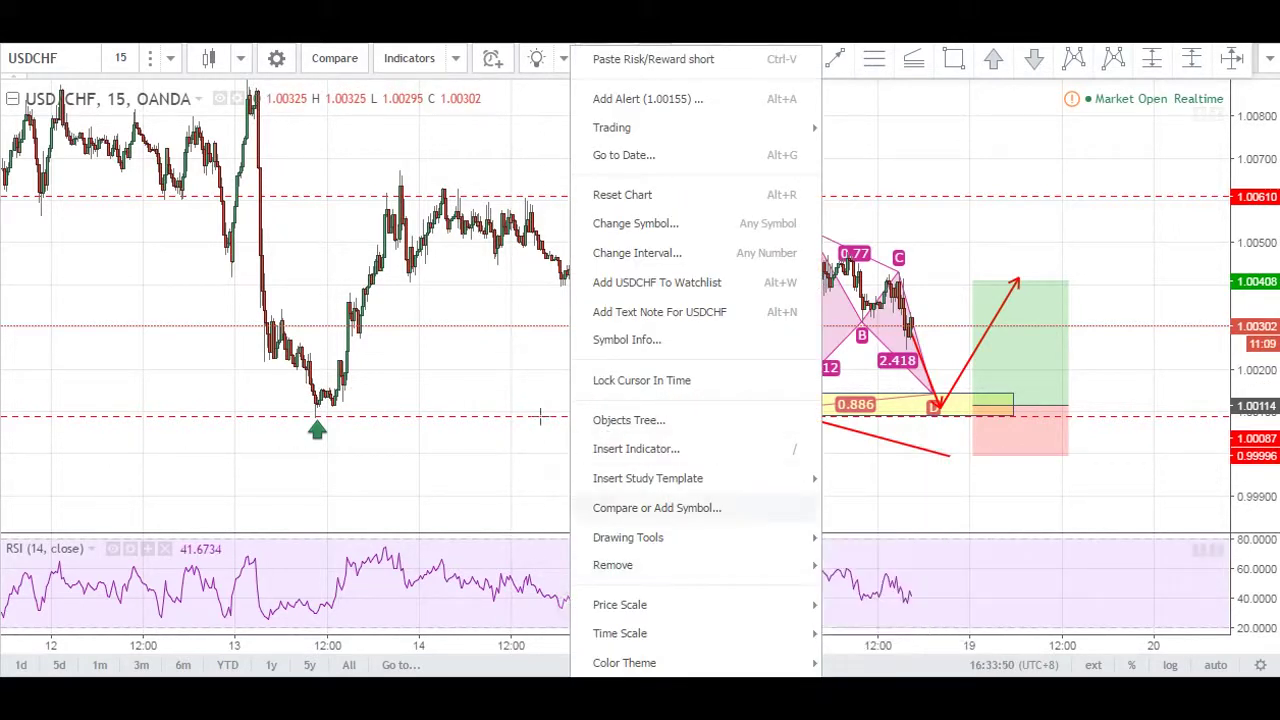
{"action": "left_click", "coordinate": [666, 194]}
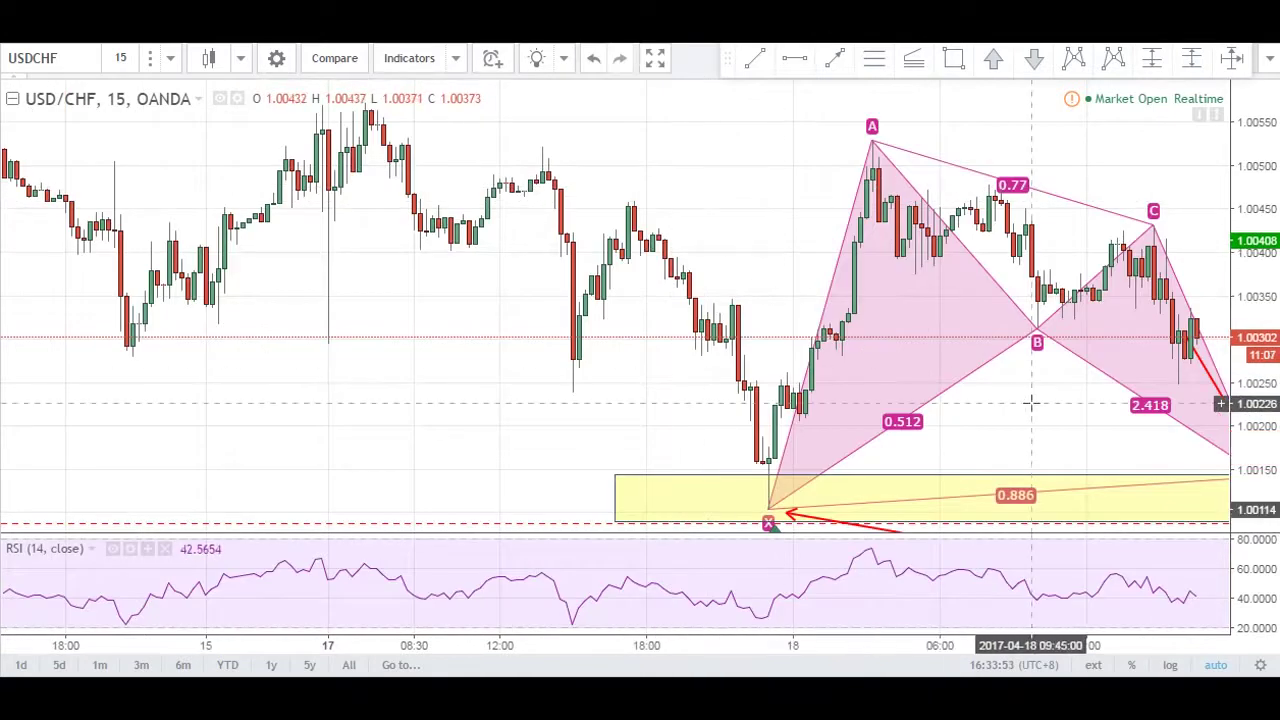
{"action": "left_click_drag", "start_coordinate": [1029, 323], "coordinate": [592, 401]}
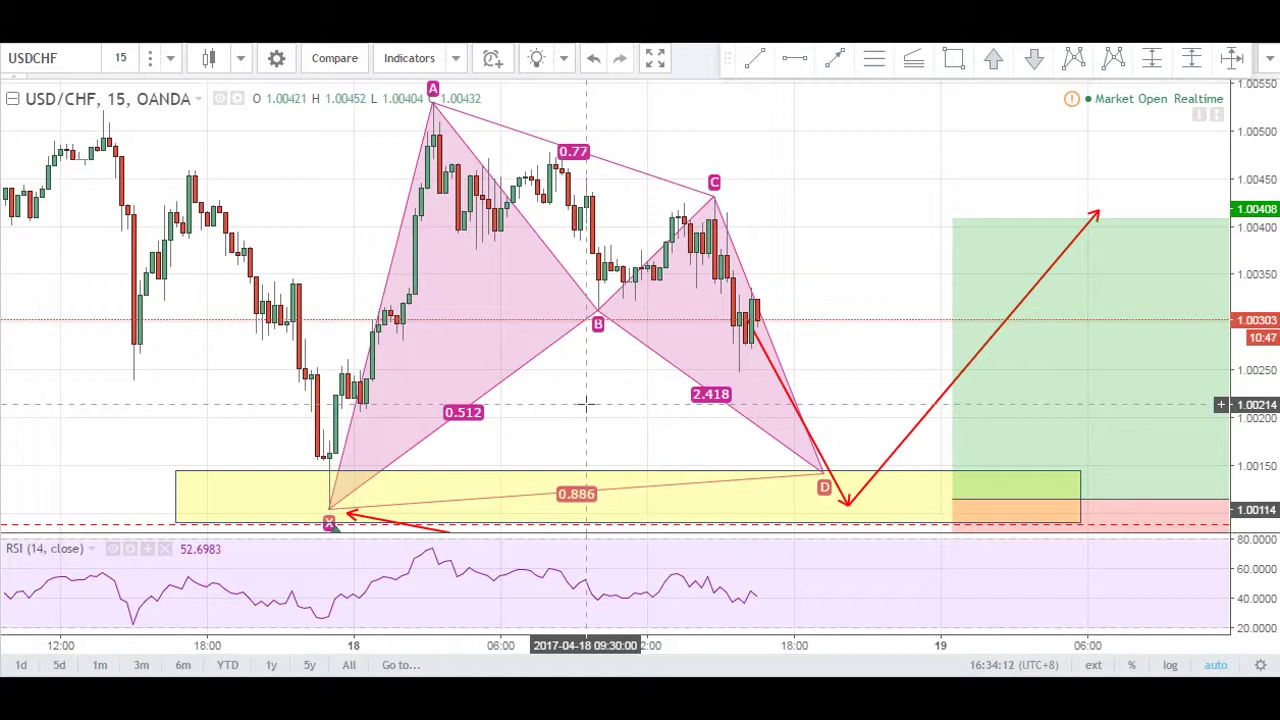
{"action": "scroll", "coordinate": [587, 404], "scroll_direction": "down", "scroll_amount": 3}
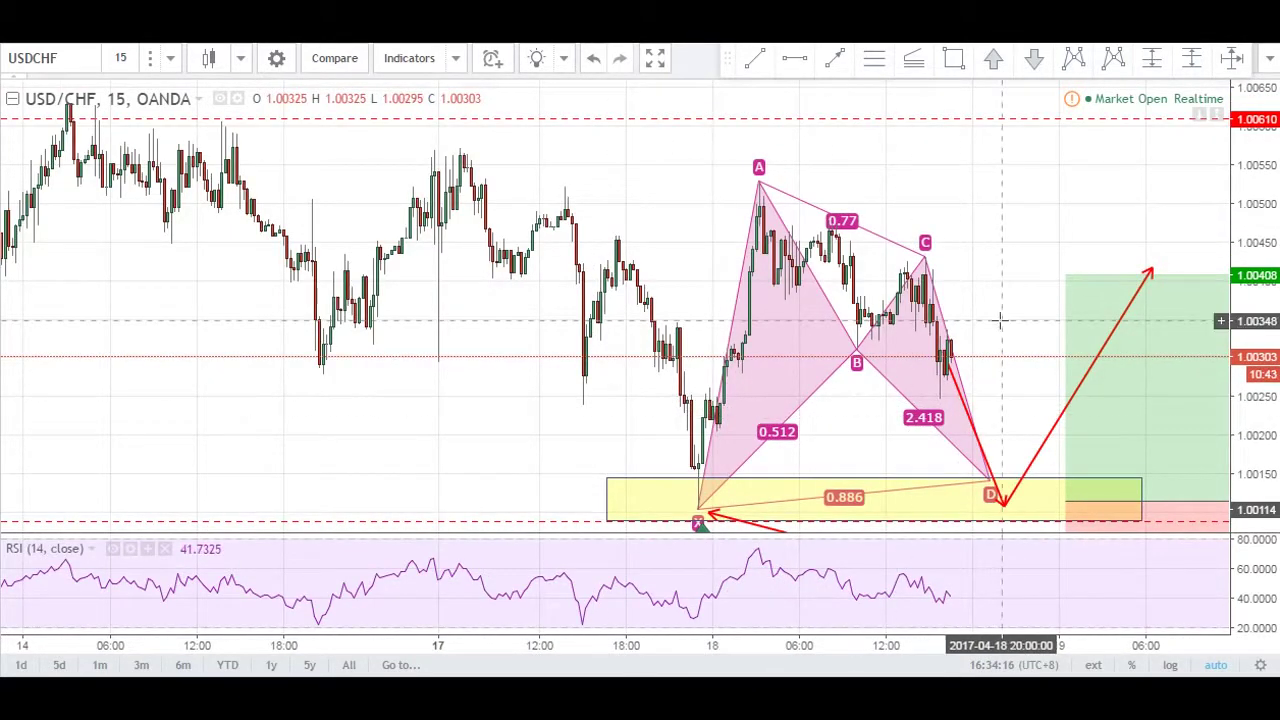
{"action": "left_click_drag", "start_coordinate": [997, 331], "coordinate": [797, 334]}
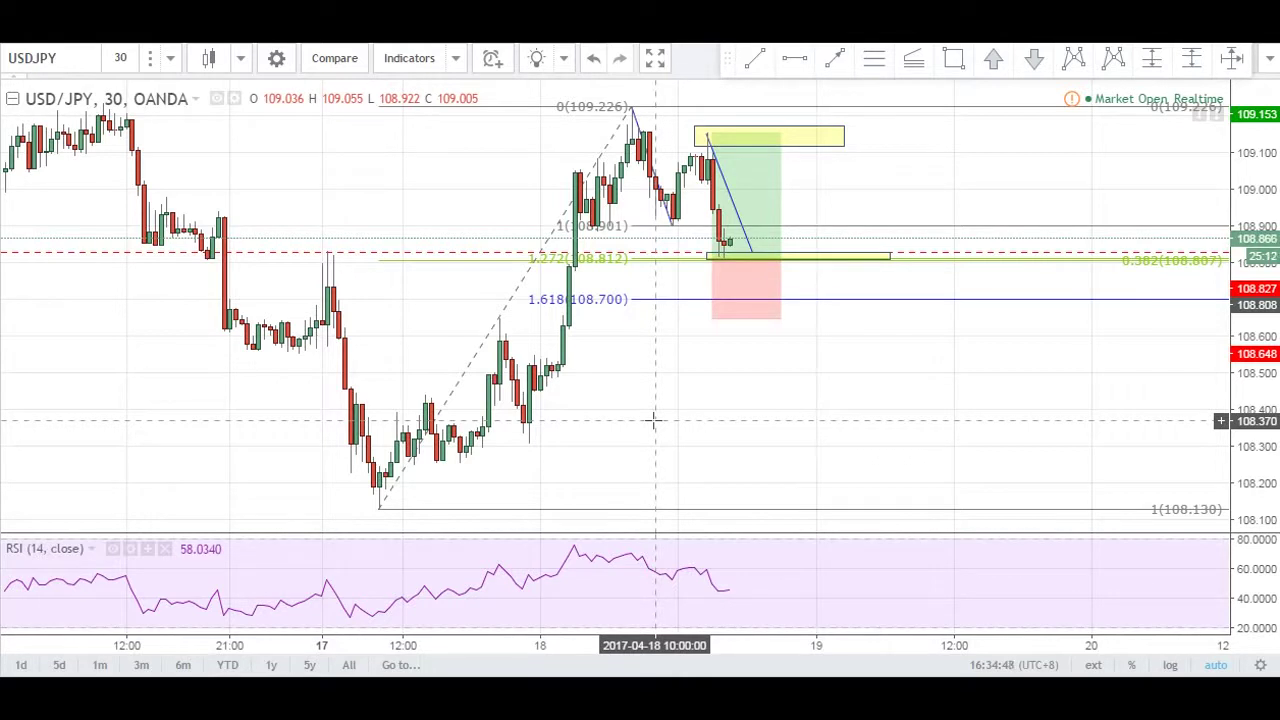
On the USD/JPY 30-minute chart, trace the swings with red arrows from 108.309 to the 18 April high, down, up to 109.145 and down to 108.815.
{"action": "left_click", "coordinate": [848, 58]}
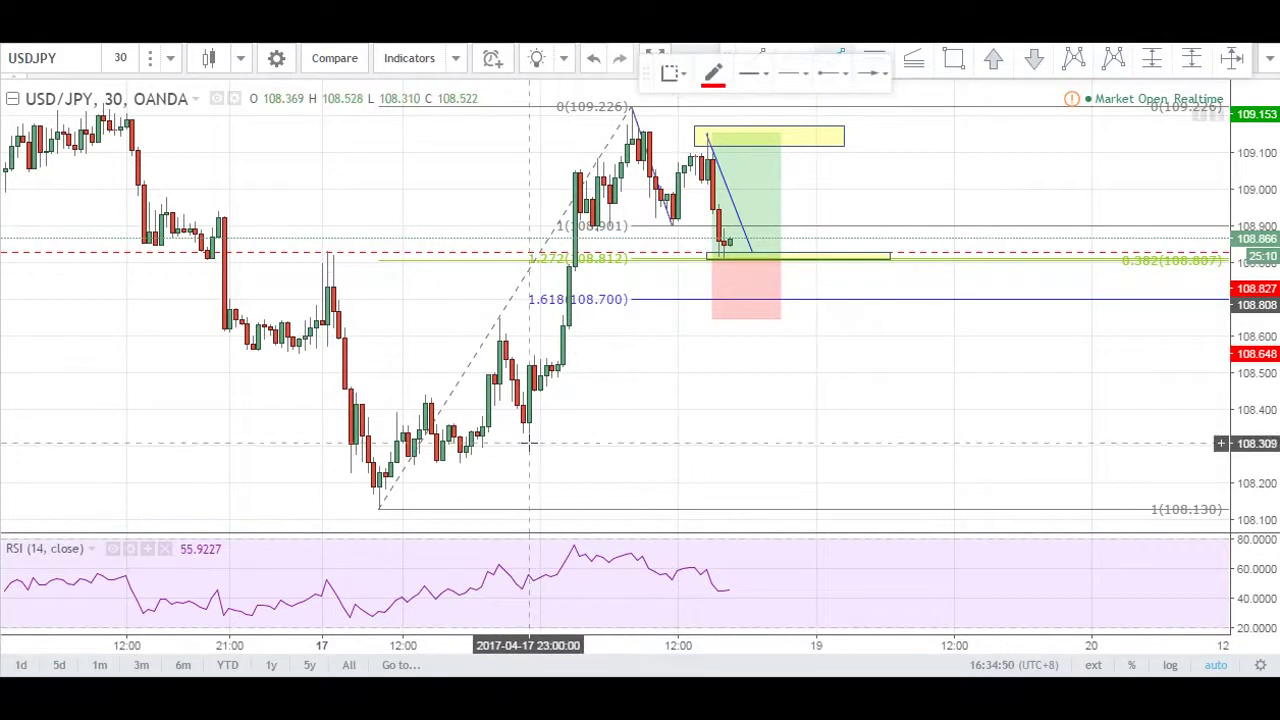
{"action": "left_click", "coordinate": [530, 443]}
{"action": "left_click", "coordinate": [631, 120]}
{"action": "left_click", "coordinate": [672, 218]}
{"action": "left_click", "coordinate": [706, 136]}
{"action": "left_click", "coordinate": [735, 257]}
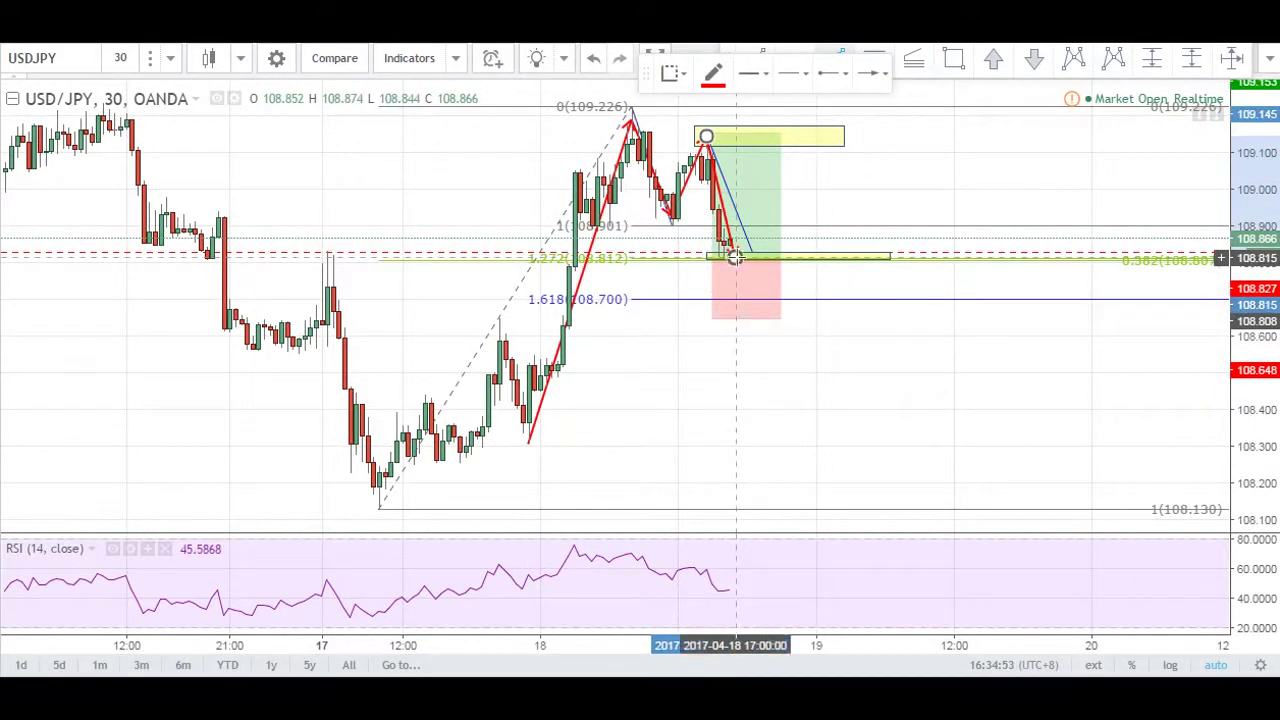
{"action": "right_click", "coordinate": [640, 383]}
{"action": "key", "text": "ctrl+v"}
{"action": "left_click", "coordinate": [409, 528]}
{"action": "left_click", "coordinate": [423, 533]}
Remove all drawings from the USD/JPY chart while keeping the RSI indicator.
{"action": "scroll", "coordinate": [640, 363], "scroll_direction": "up", "scroll_amount": 4}
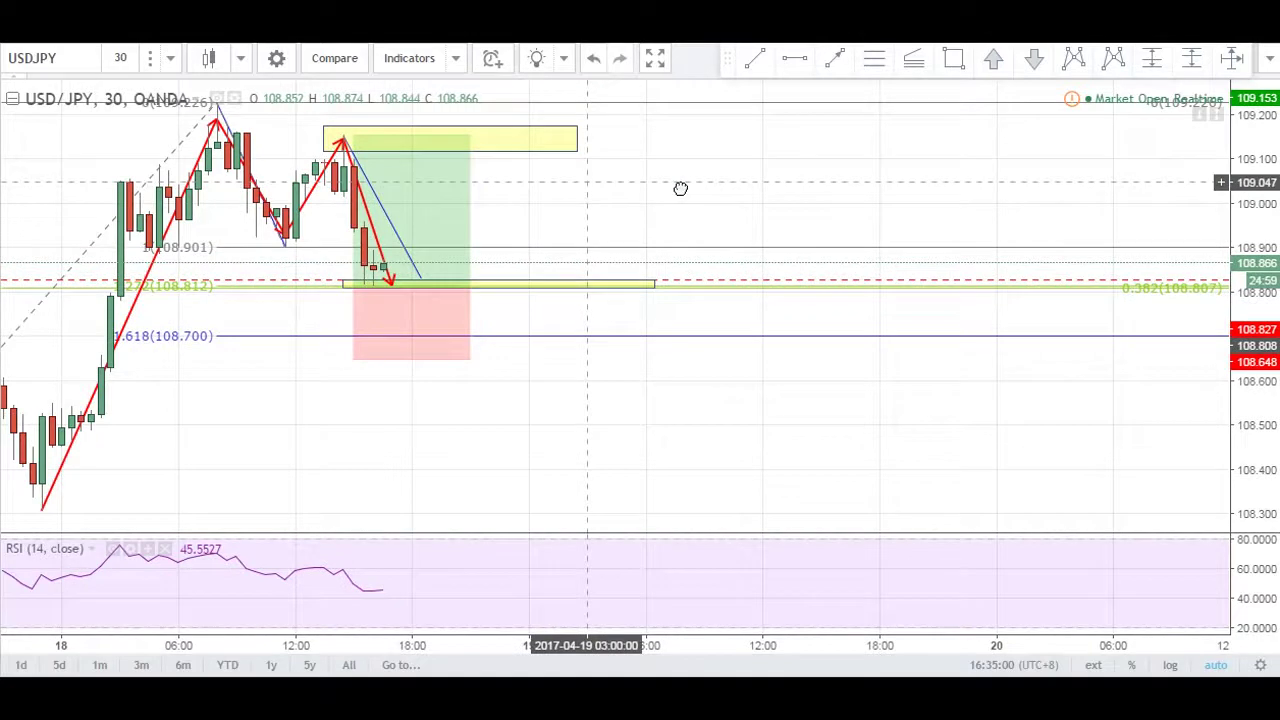
{"action": "left_click_drag", "start_coordinate": [680, 189], "coordinate": [762, 195]}
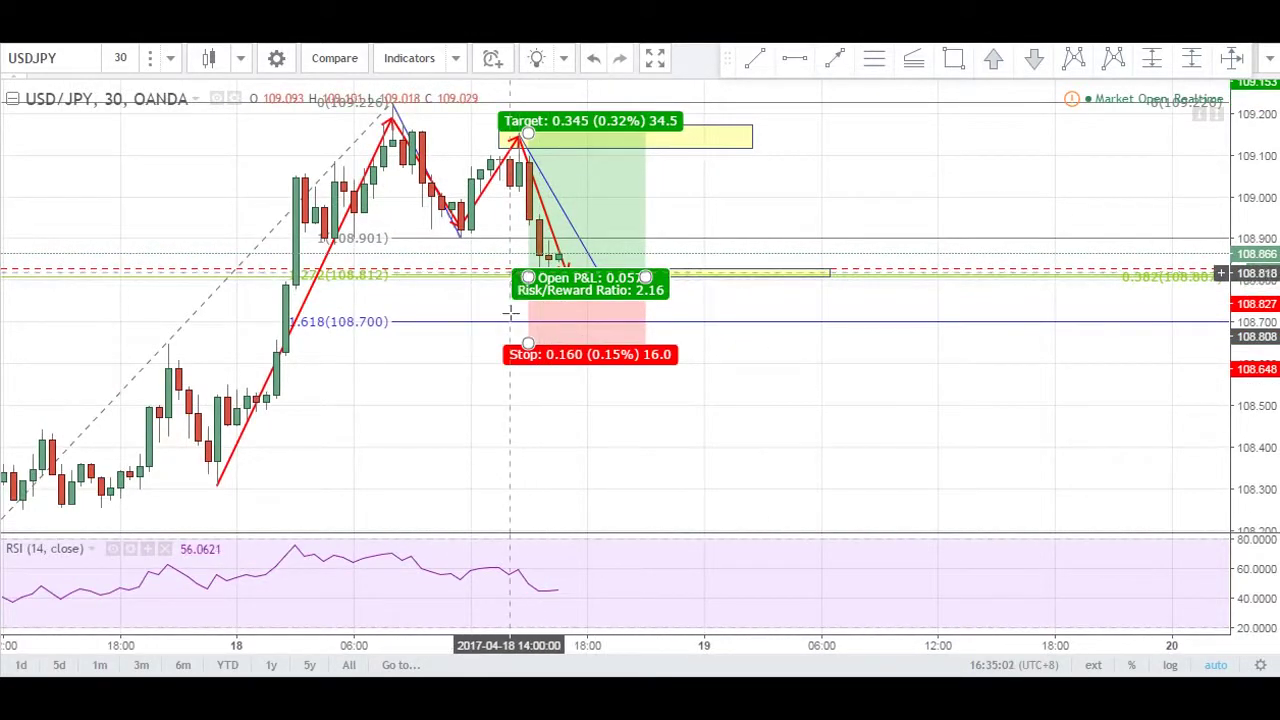
{"action": "scroll", "coordinate": [474, 477], "scroll_direction": "down", "scroll_amount": 2}
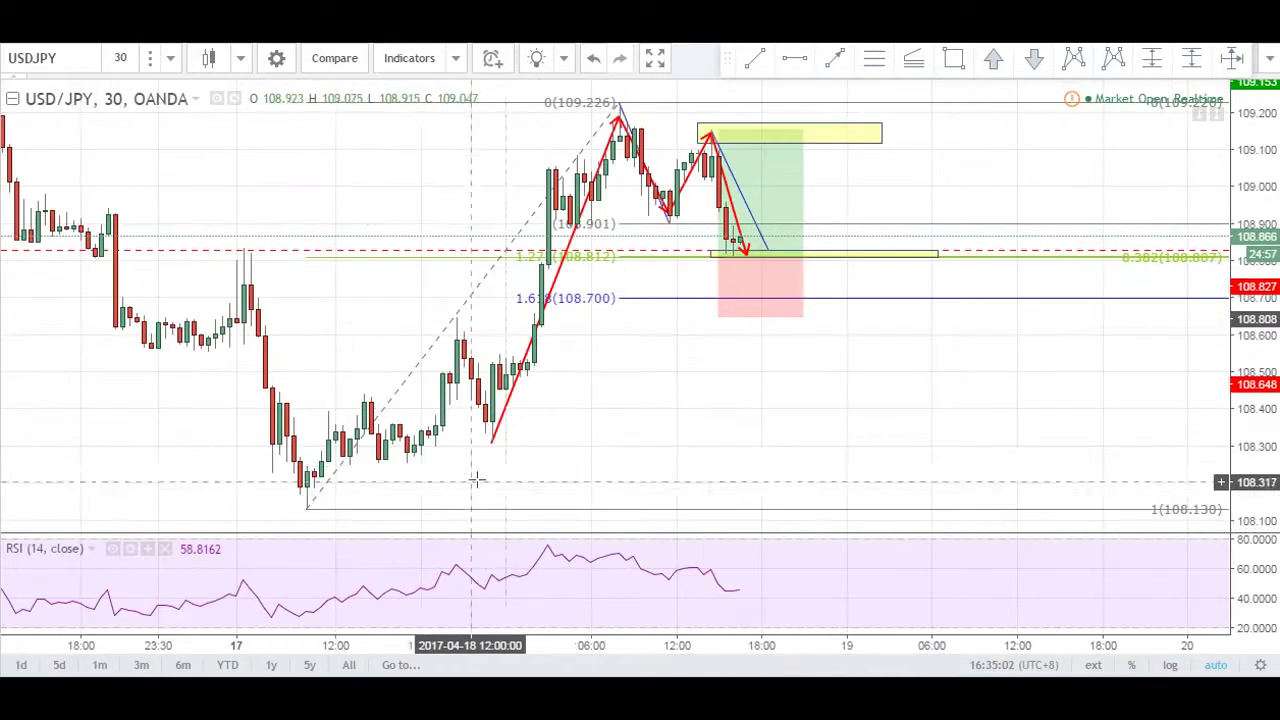
{"action": "right_click", "coordinate": [613, 372]}
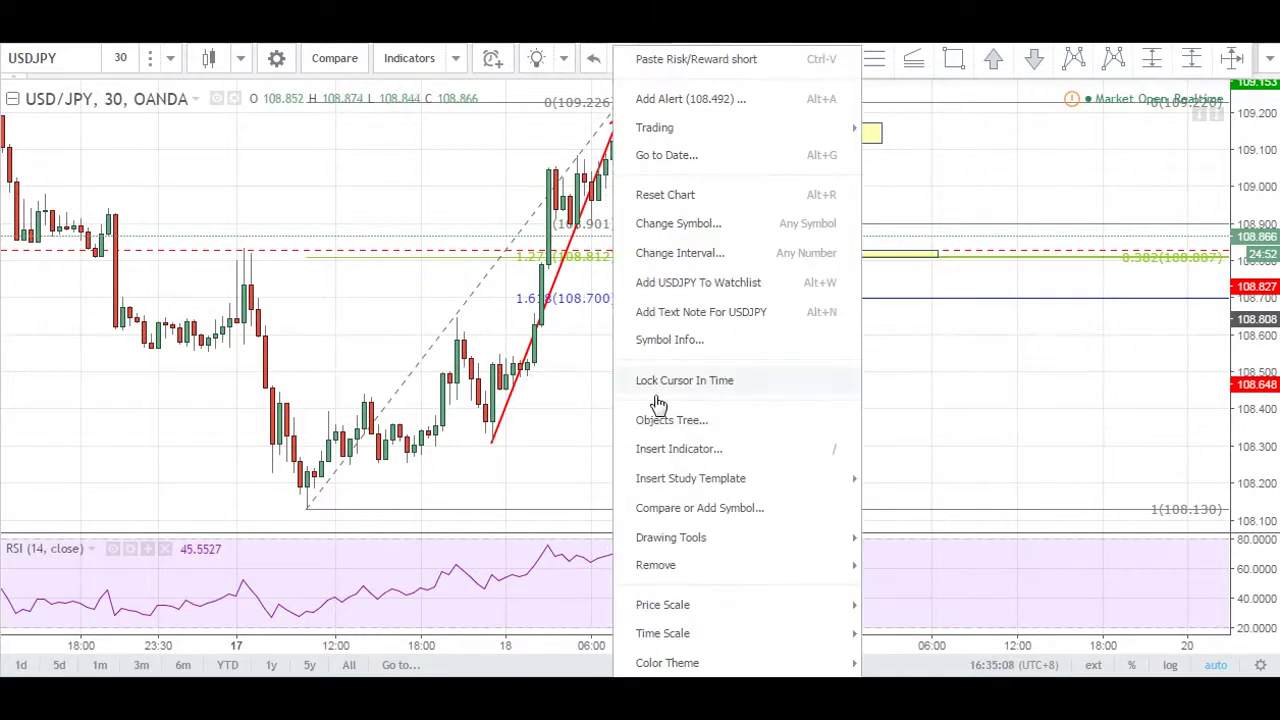
{"action": "mouse_move", "coordinate": [686, 566]}
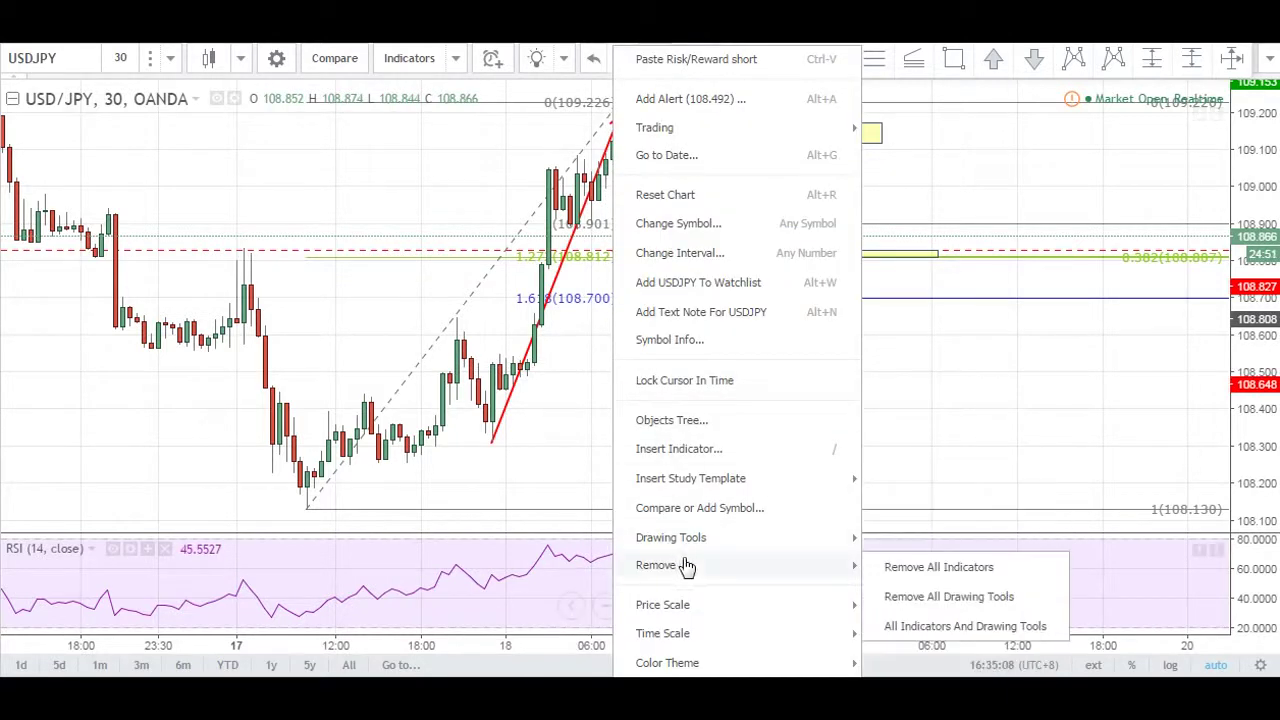
{"action": "left_click", "coordinate": [972, 597]}
Draw a red dashed horizontal line at 108.823 on the cleared USD/JPY 30-minute chart.
{"action": "scroll", "coordinate": [740, 396], "scroll_direction": "down", "scroll_amount": 1}
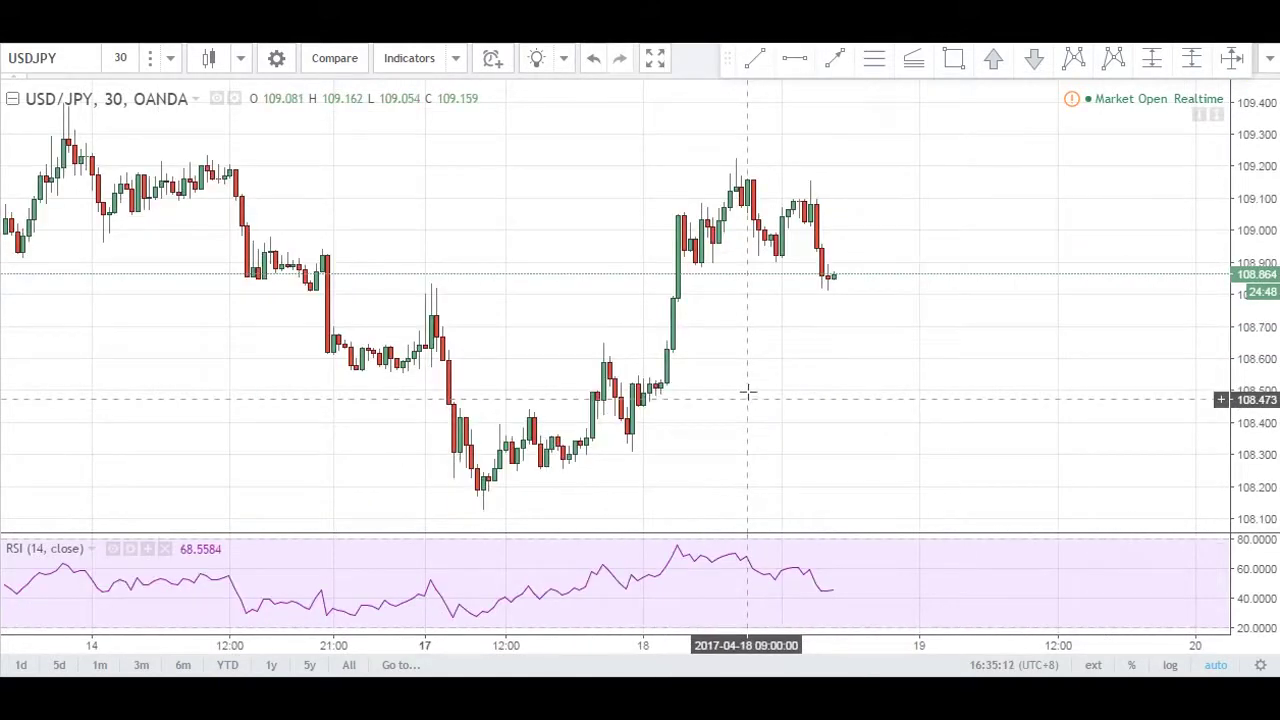
{"action": "left_click", "coordinate": [799, 59]}
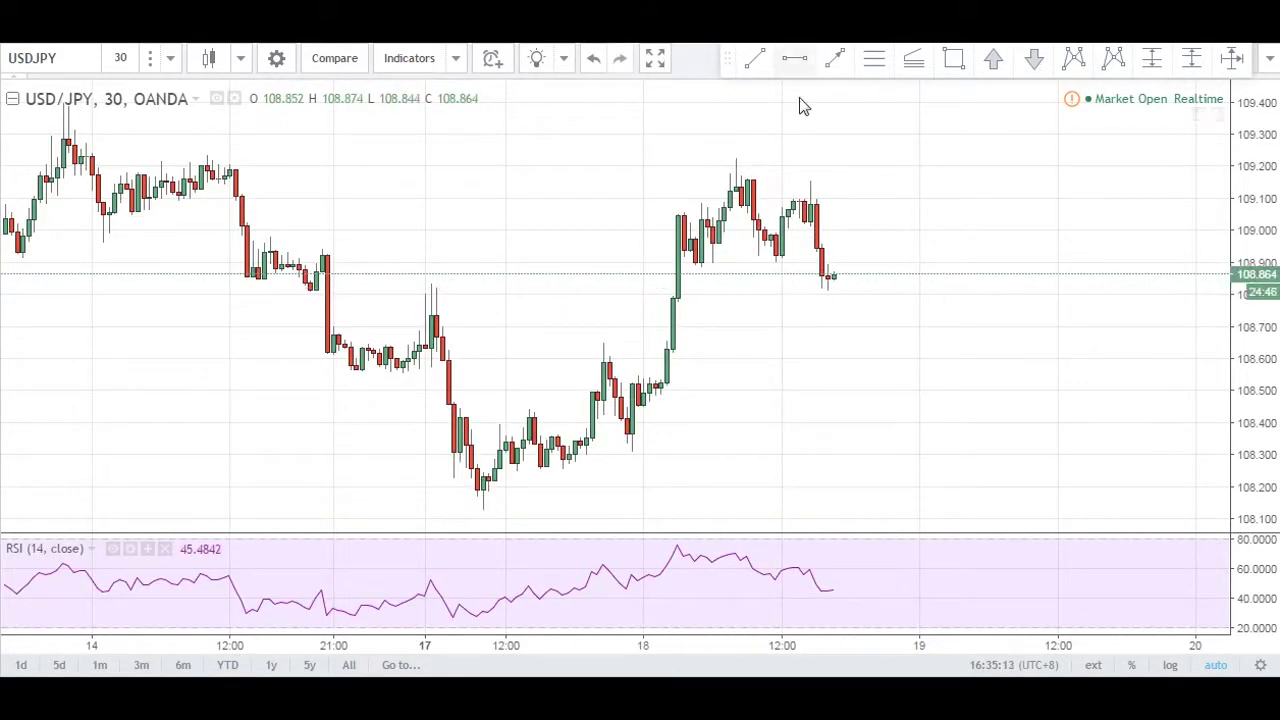
{"action": "left_click", "coordinate": [823, 287]}
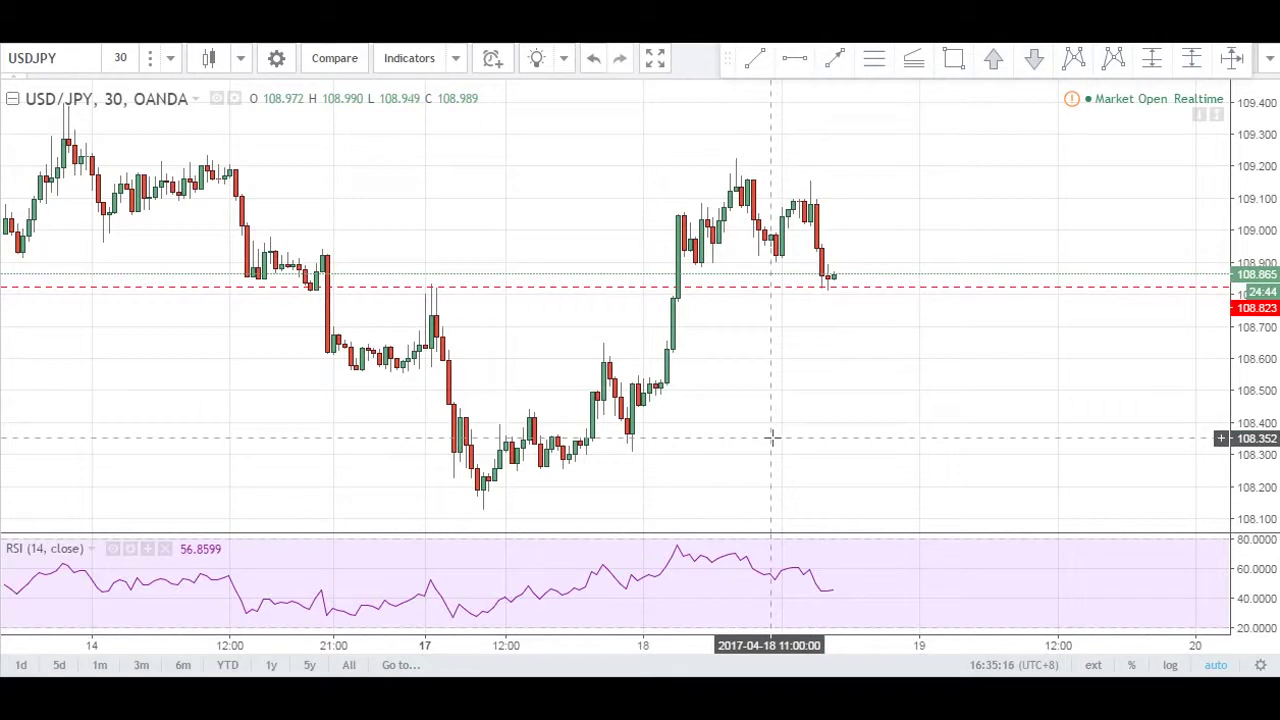
Highlight the early 17 April swing high at the dashed line with a small yellow rectangle.
{"action": "left_click", "coordinate": [1, 300]}
{"action": "right_click", "coordinate": [1, 304]}
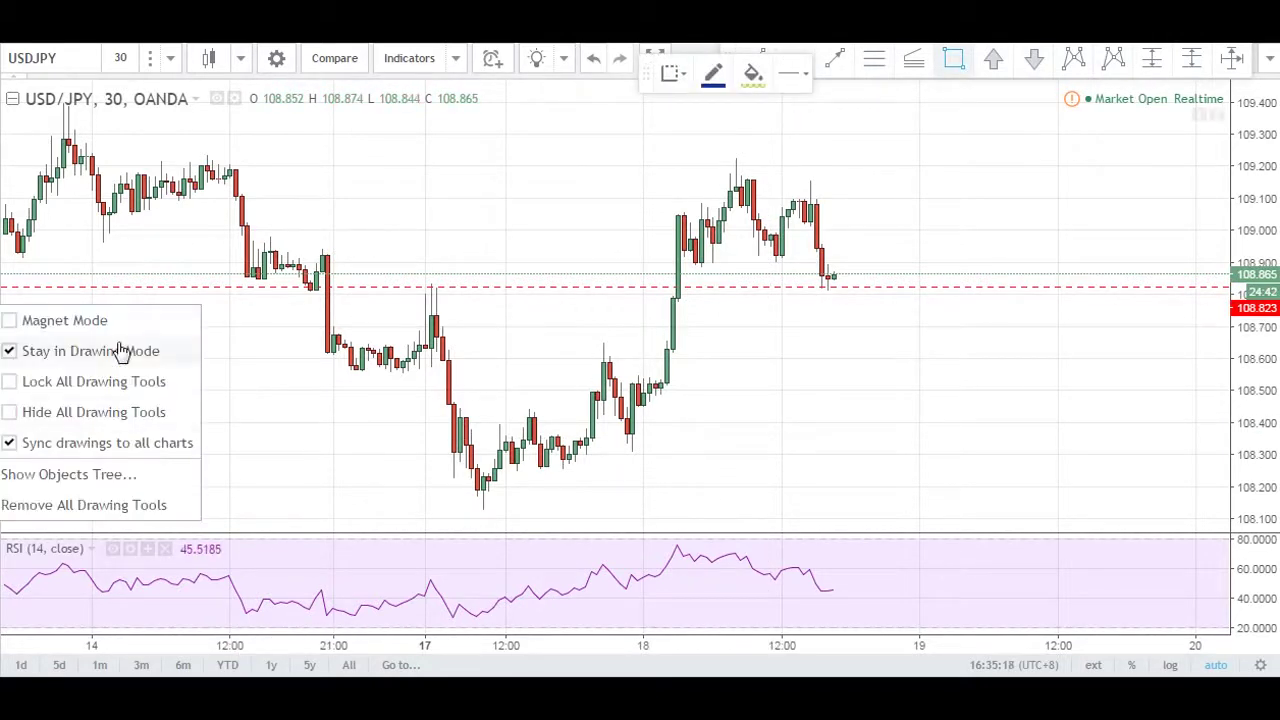
{"action": "left_click", "coordinate": [408, 281]}
{"action": "left_click", "coordinate": [494, 311]}
Place a green up arrow beneath the 13 April swing low near the dashed line.
{"action": "left_click_drag", "start_coordinate": [198, 411], "coordinate": [699, 416]}
{"action": "left_click", "coordinate": [1006, 66]}
{"action": "left_click", "coordinate": [417, 423]}
Examine how price reacts around the dashed level on the 1-hour chart and return to the 30-minute interval.
{"action": "scroll", "coordinate": [604, 430], "scroll_direction": "left", "scroll_amount": 5}
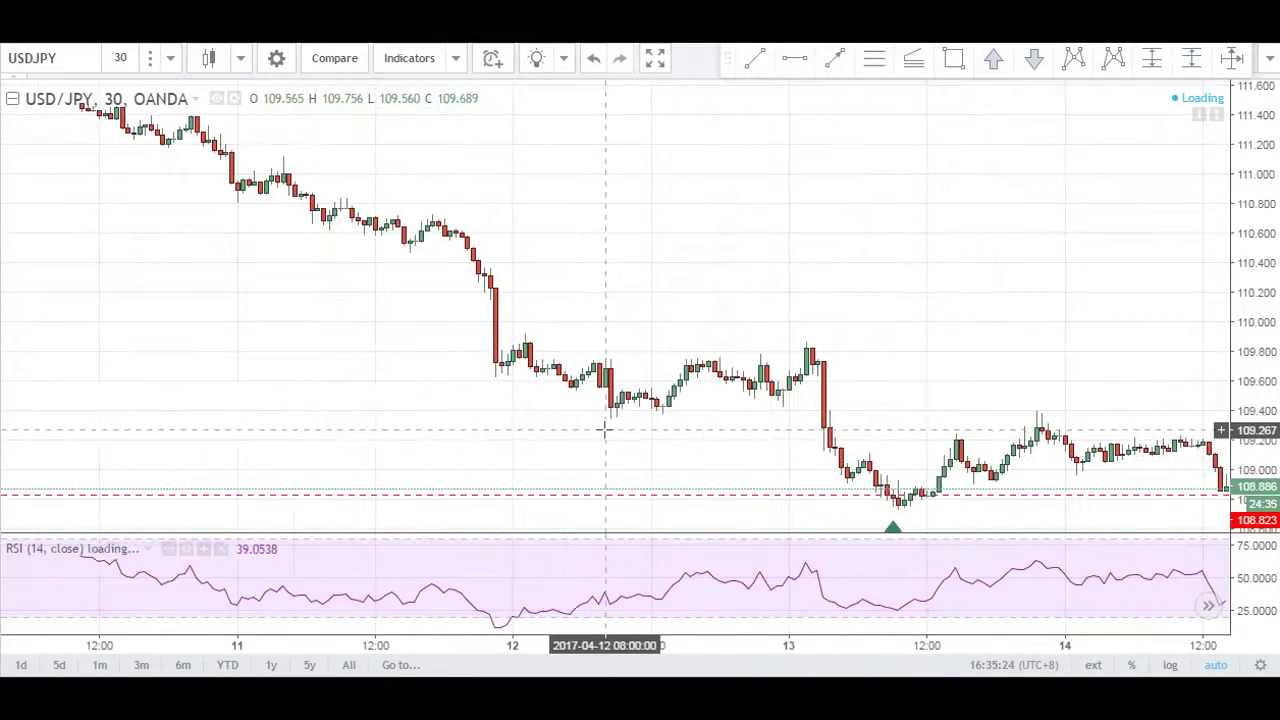
{"action": "left_click", "coordinate": [170, 58]}
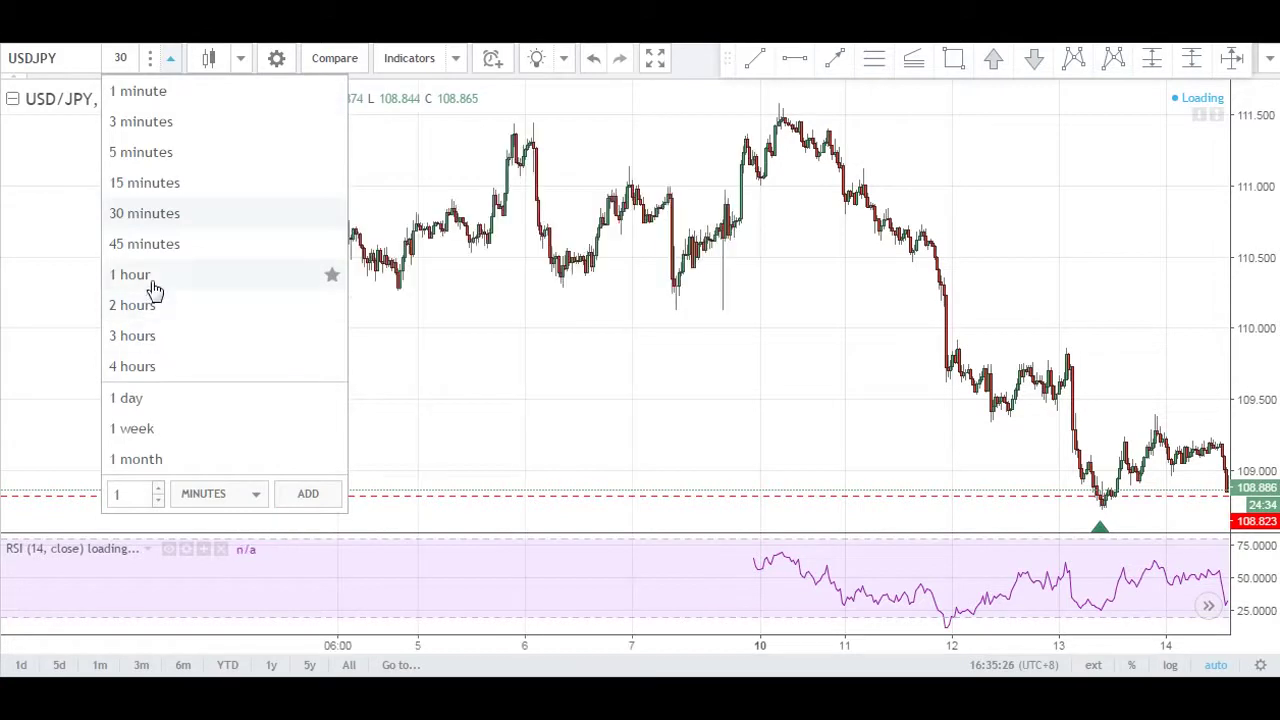
{"action": "left_click", "coordinate": [154, 285]}
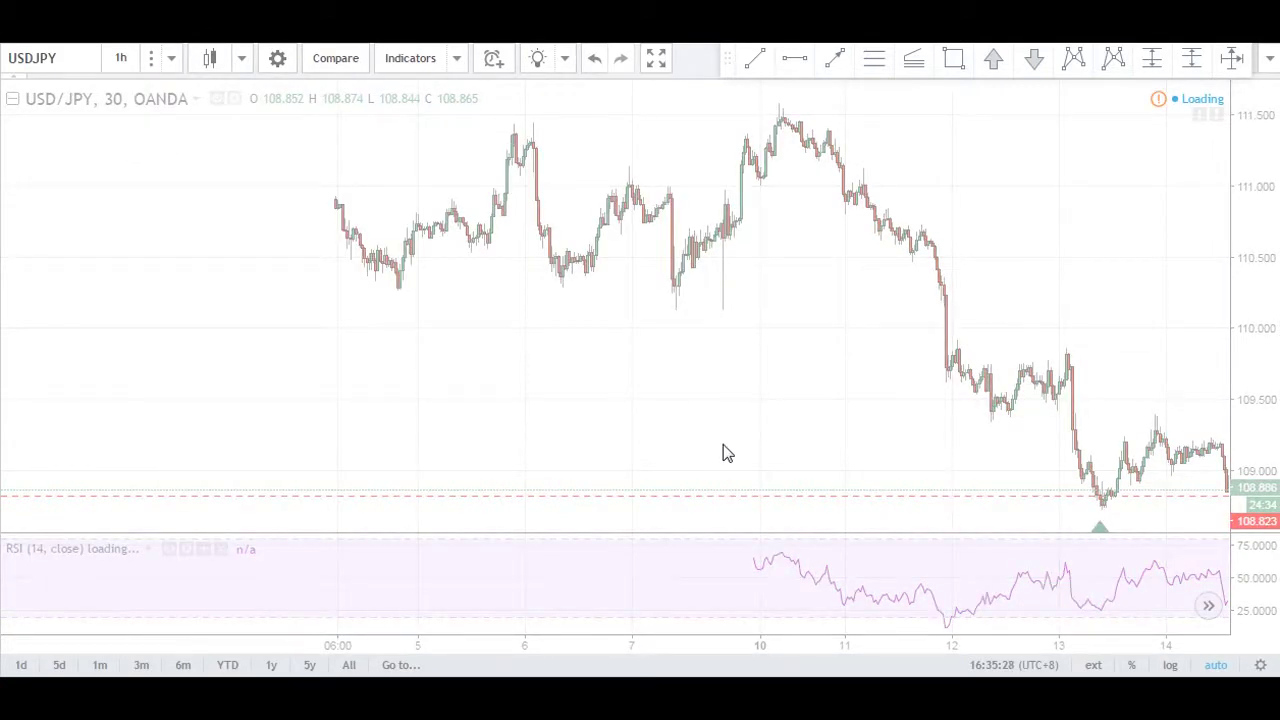
{"action": "left_click_drag", "start_coordinate": [1055, 444], "coordinate": [511, 443]}
{"action": "left_click_drag", "start_coordinate": [343, 377], "coordinate": [940, 380]}
{"action": "left_click_drag", "start_coordinate": [622, 386], "coordinate": [205, 388]}
{"action": "left_click_drag", "start_coordinate": [990, 370], "coordinate": [290, 375]}
{"action": "left_click_drag", "start_coordinate": [473, 471], "coordinate": [640, 477]}
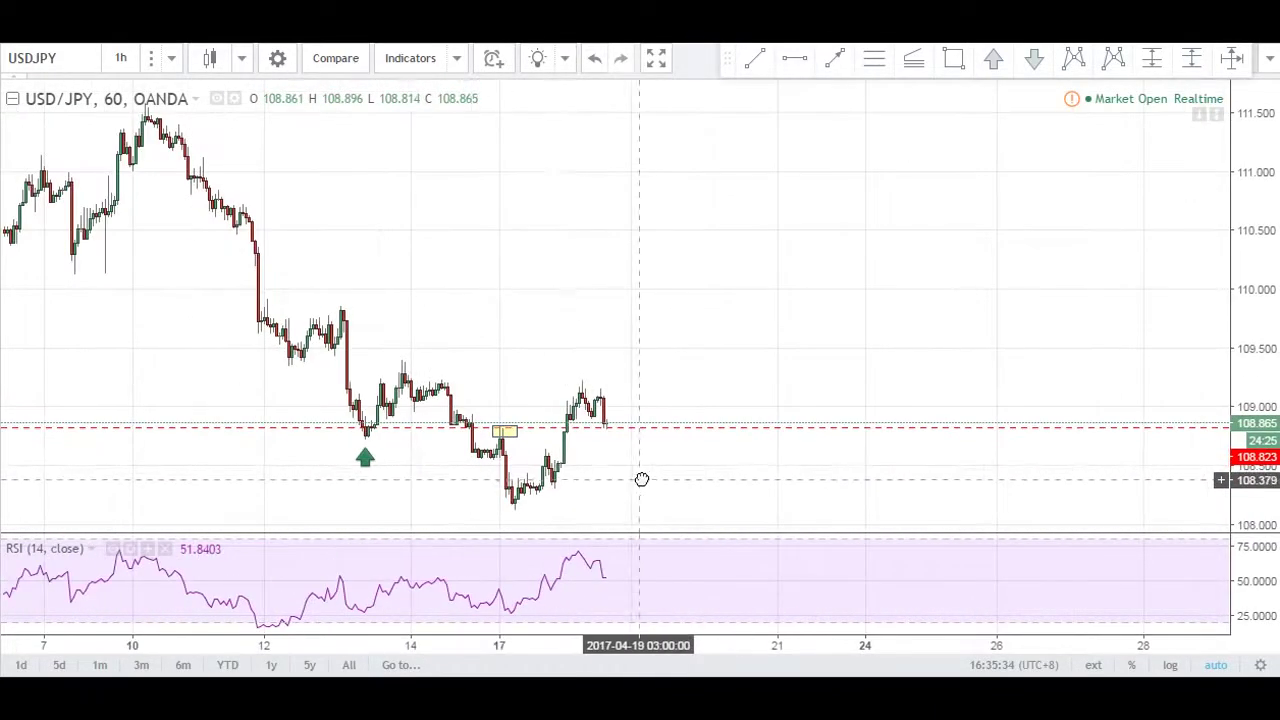
{"action": "left_click", "coordinate": [171, 58]}
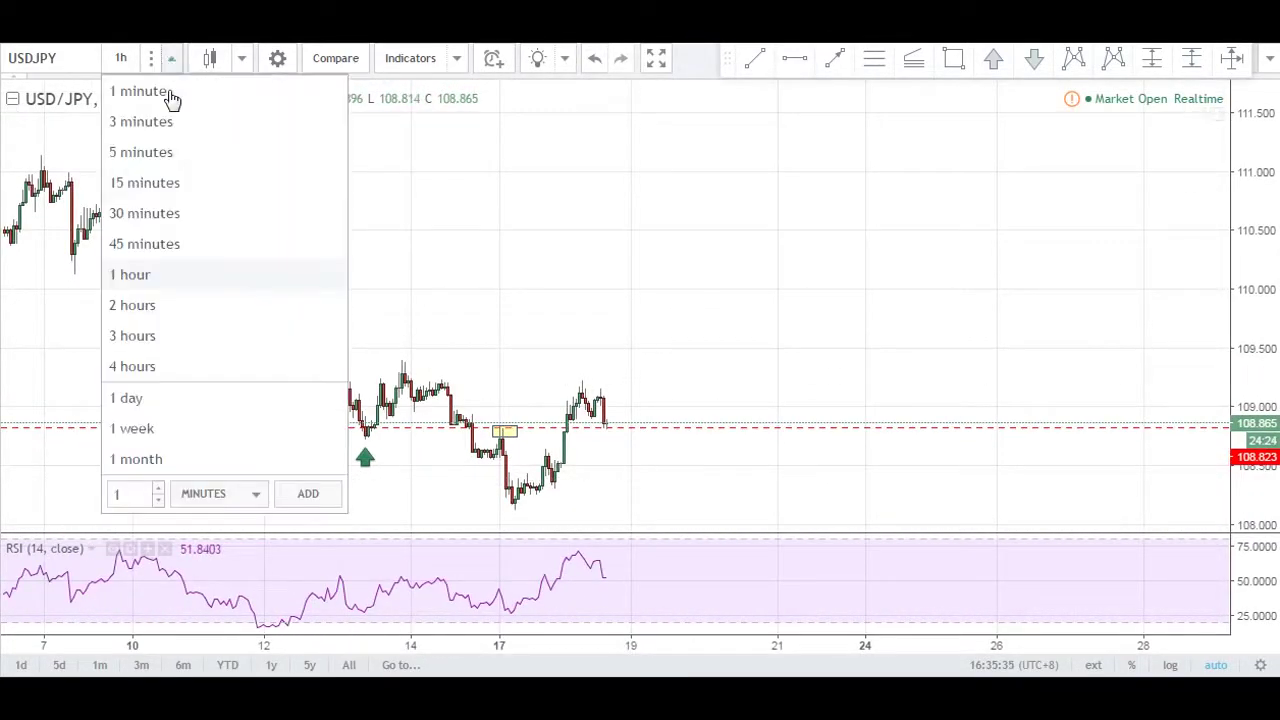
{"action": "left_click", "coordinate": [171, 213]}
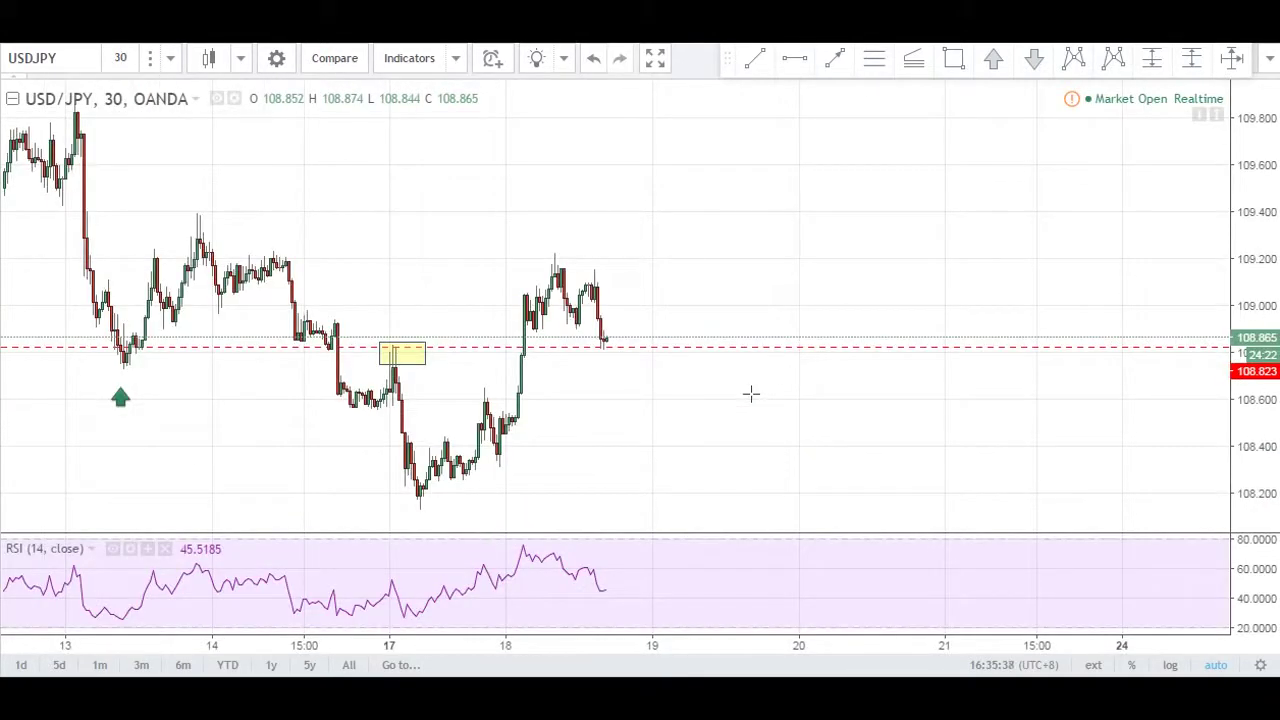
Draw a long yellow zone between 108.852 and 108.773, from 18 April 09:00 to 21 April 20:30.
{"action": "left_click", "coordinate": [645, 348]}
{"action": "left_click_drag", "start_coordinate": [560, 341], "coordinate": [1069, 358]}
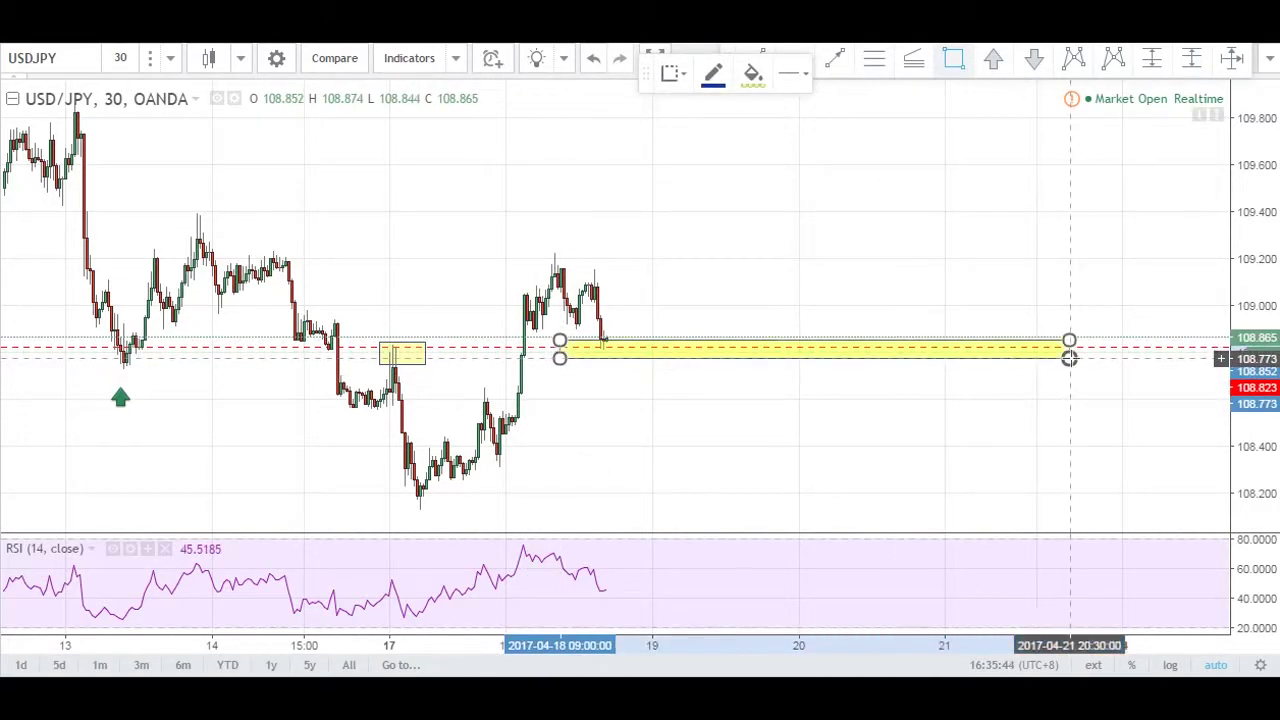
{"action": "left_click", "coordinate": [840, 274]}
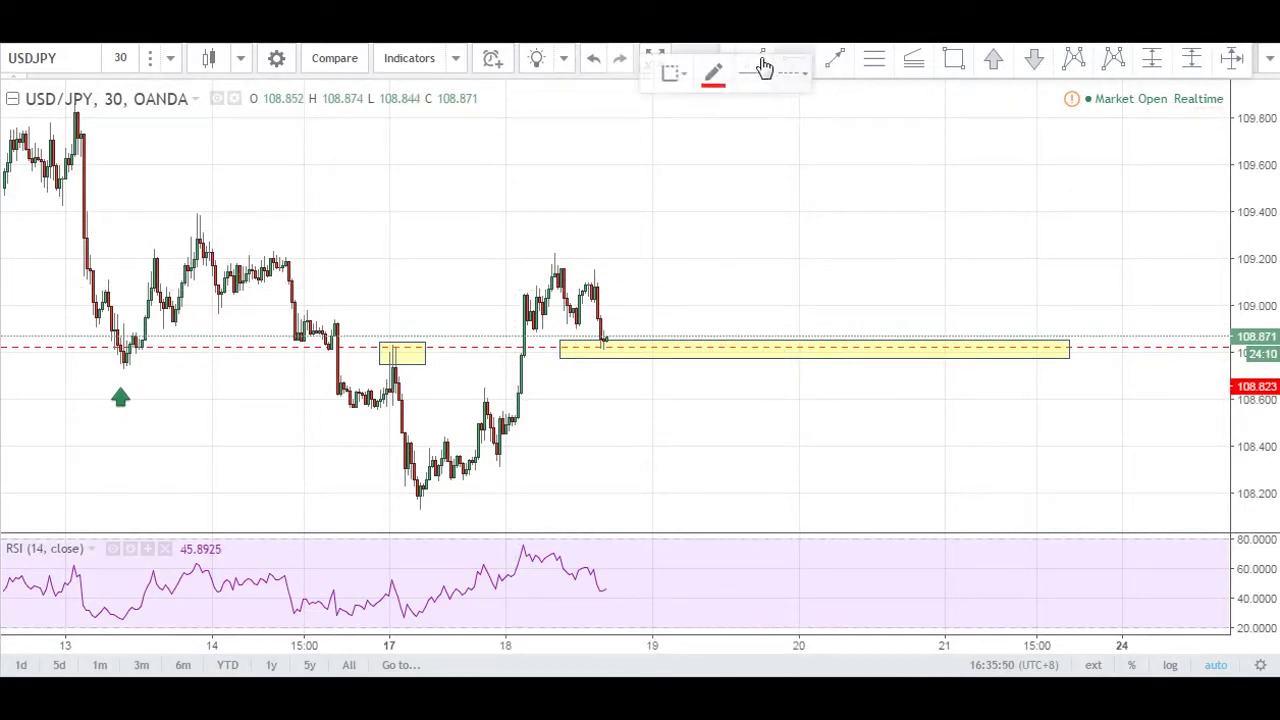
Try a blue trend line from the 17 April low at 108.133 to the 18 April high at 109.226, and delete it.
{"action": "right_click", "coordinate": [693, 156]}
{"action": "left_click", "coordinate": [671, 123]}
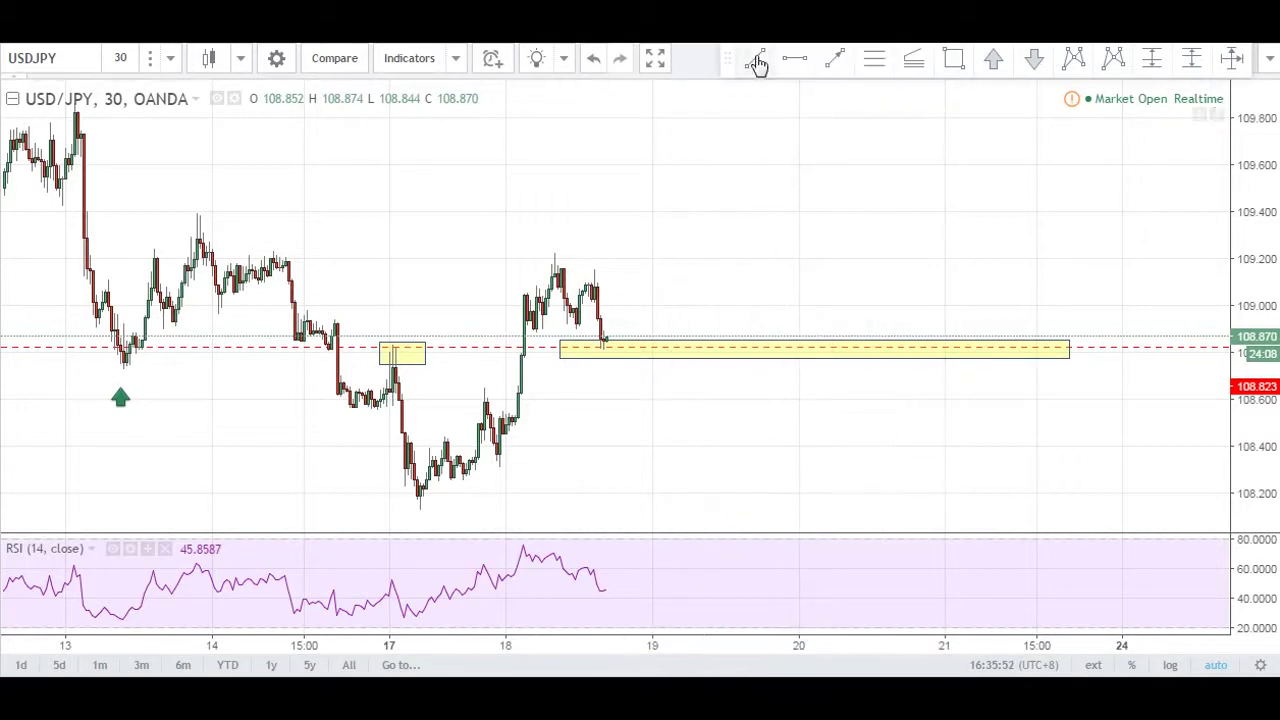
{"action": "left_click", "coordinate": [759, 61]}
{"action": "left_click", "coordinate": [422, 508]}
{"action": "left_click", "coordinate": [554, 251]}
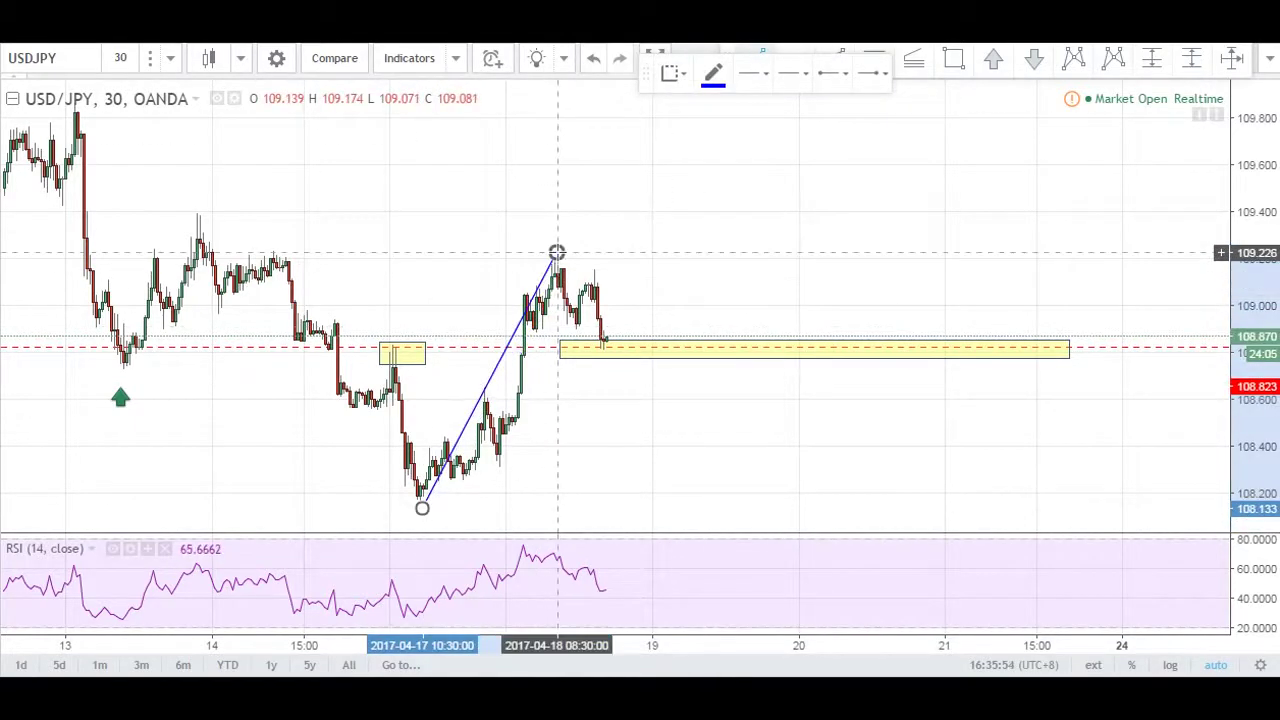
{"action": "key", "text": "Delete"}
Draw a Fibonacci retracement from the 17 April low at 108.130 to the 18 April high at 109.226.
{"action": "left_click", "coordinate": [3, 456]}
{"action": "left_click", "coordinate": [66, 325]}
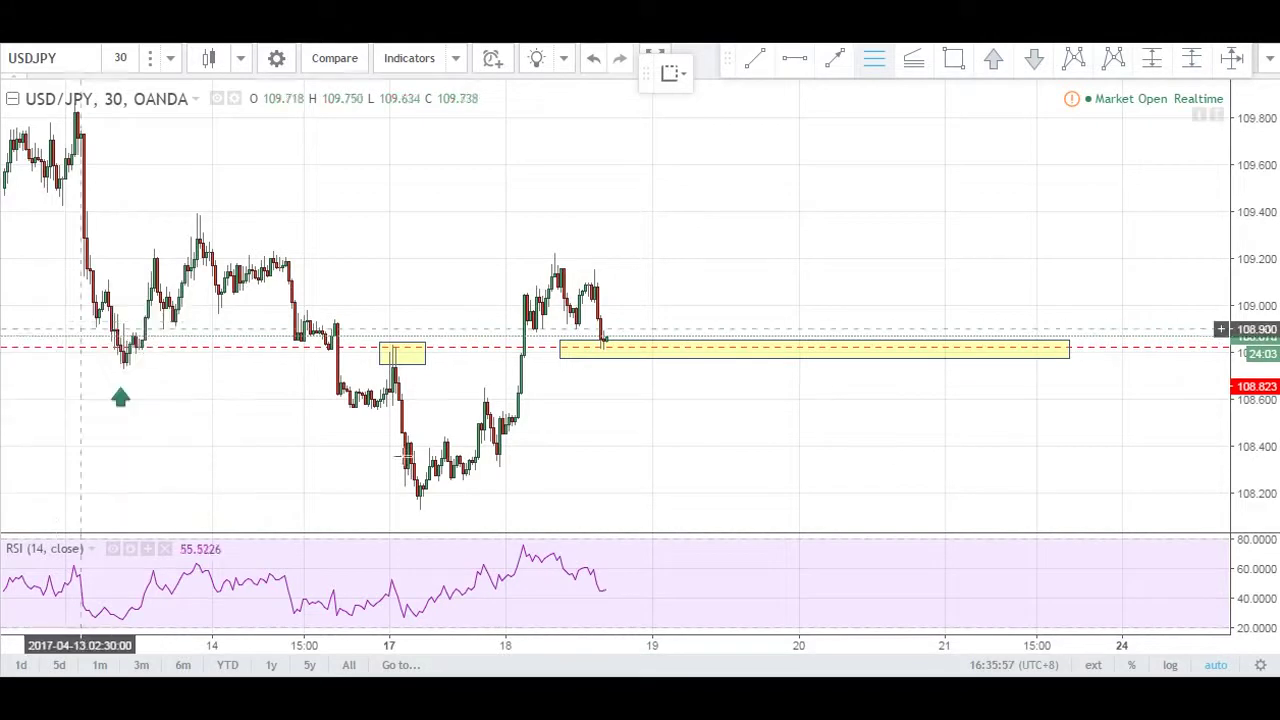
{"action": "key", "text": "alt+f"}
{"action": "left_click", "coordinate": [419, 509]}
{"action": "left_click", "coordinate": [555, 253]}
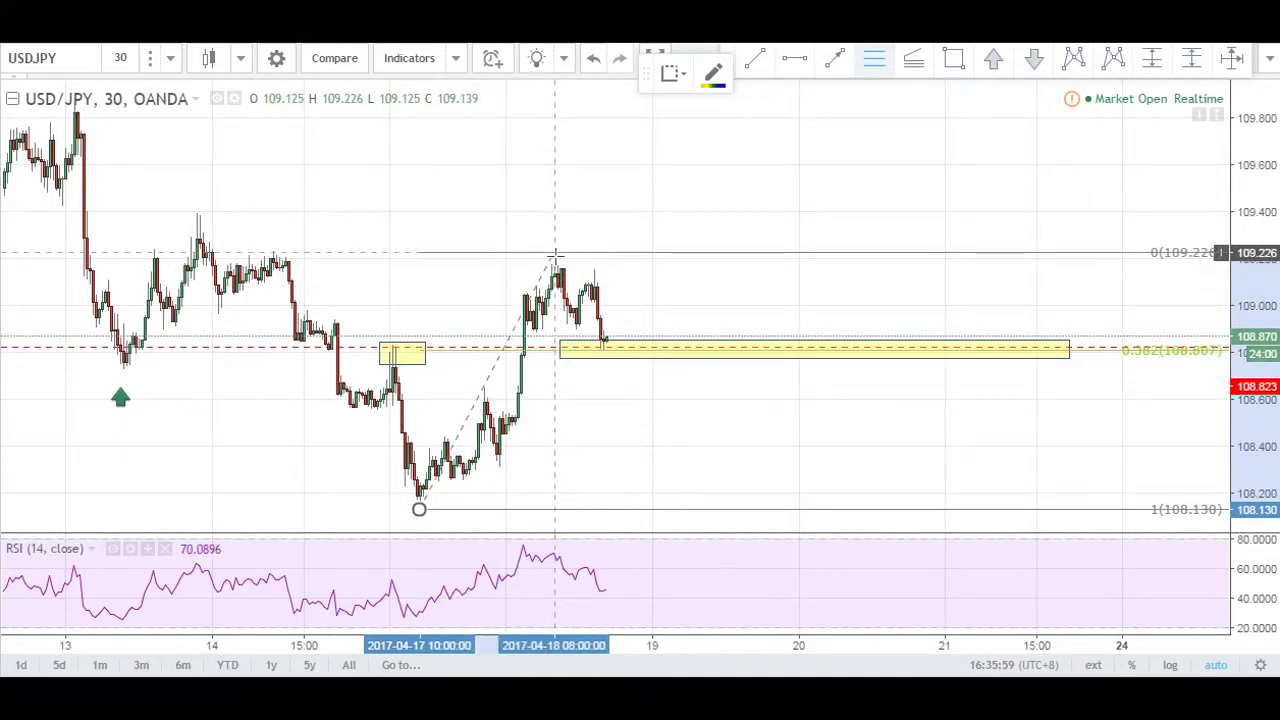
{"action": "left_click", "coordinate": [788, 267]}
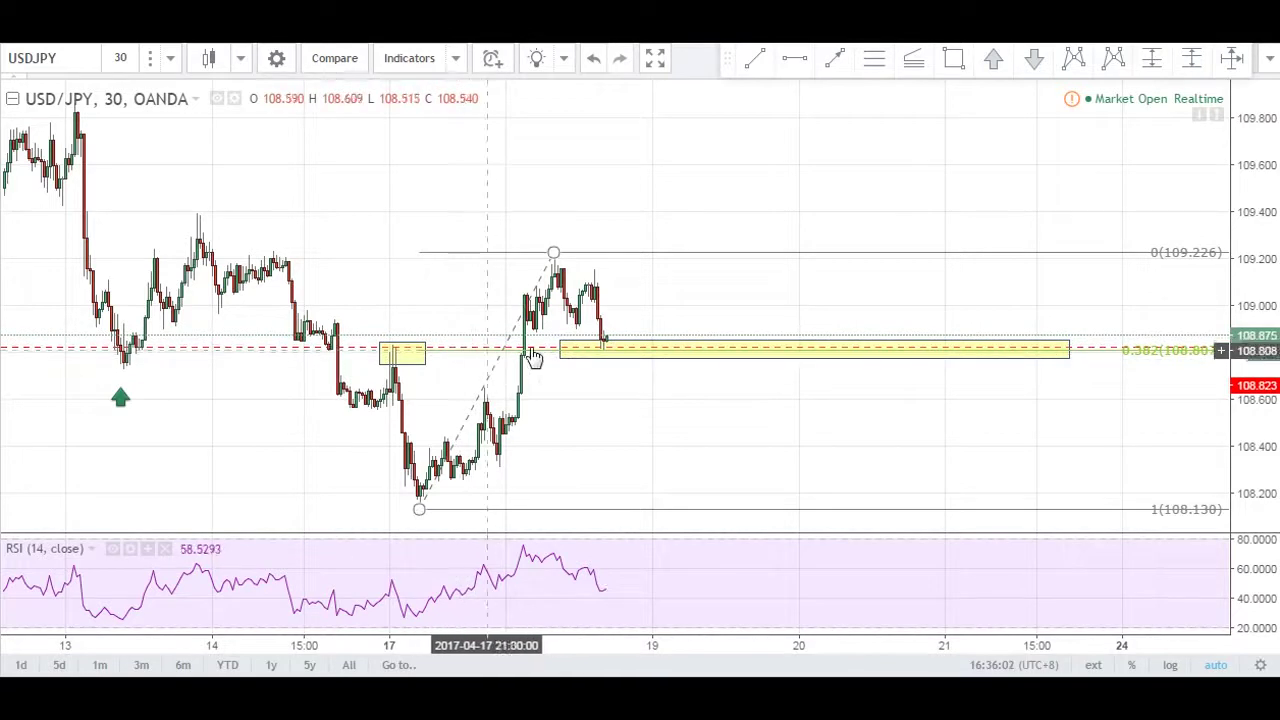
Try a trend line along the first pullback, from the 109.226 high to the next swing low, and discard it.
{"action": "scroll", "coordinate": [551, 409], "scroll_direction": "up", "scroll_amount": 2}
{"action": "left_click_drag", "start_coordinate": [500, 421], "coordinate": [808, 410]}
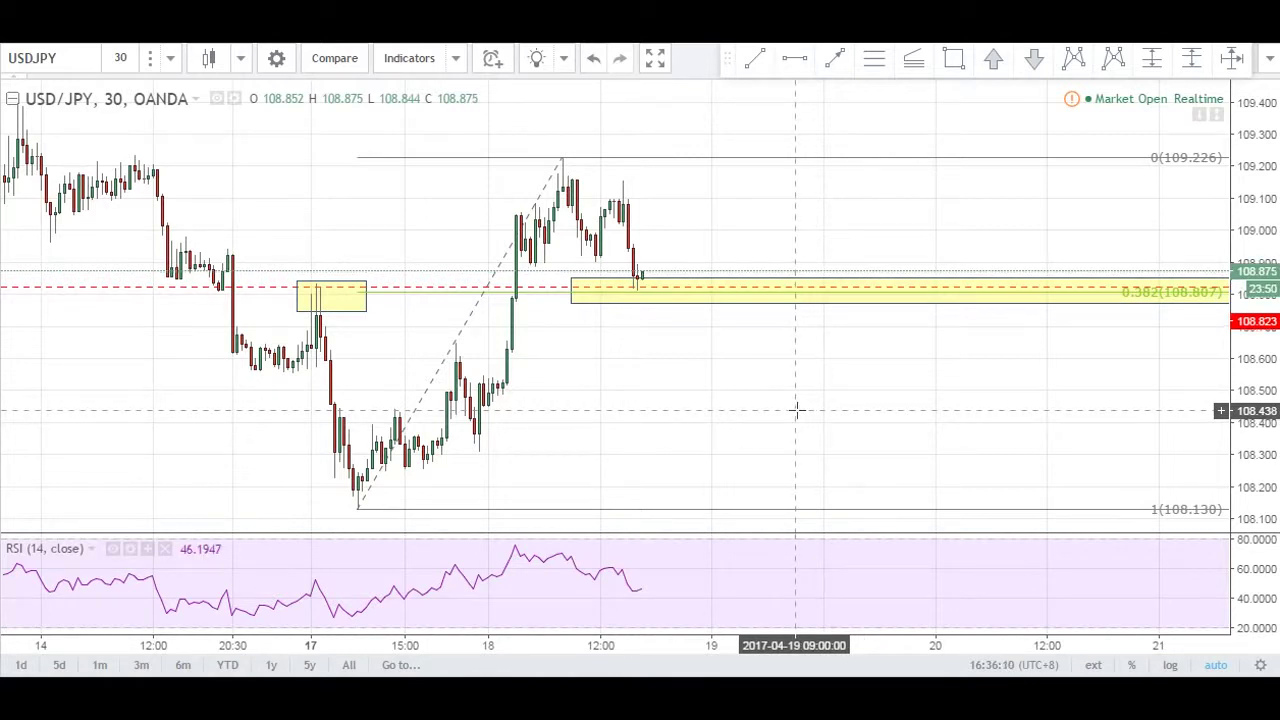
{"action": "scroll", "coordinate": [771, 326], "scroll_direction": "up", "scroll_amount": 2}
{"action": "left_click_drag", "start_coordinate": [660, 150], "coordinate": [808, 157]}
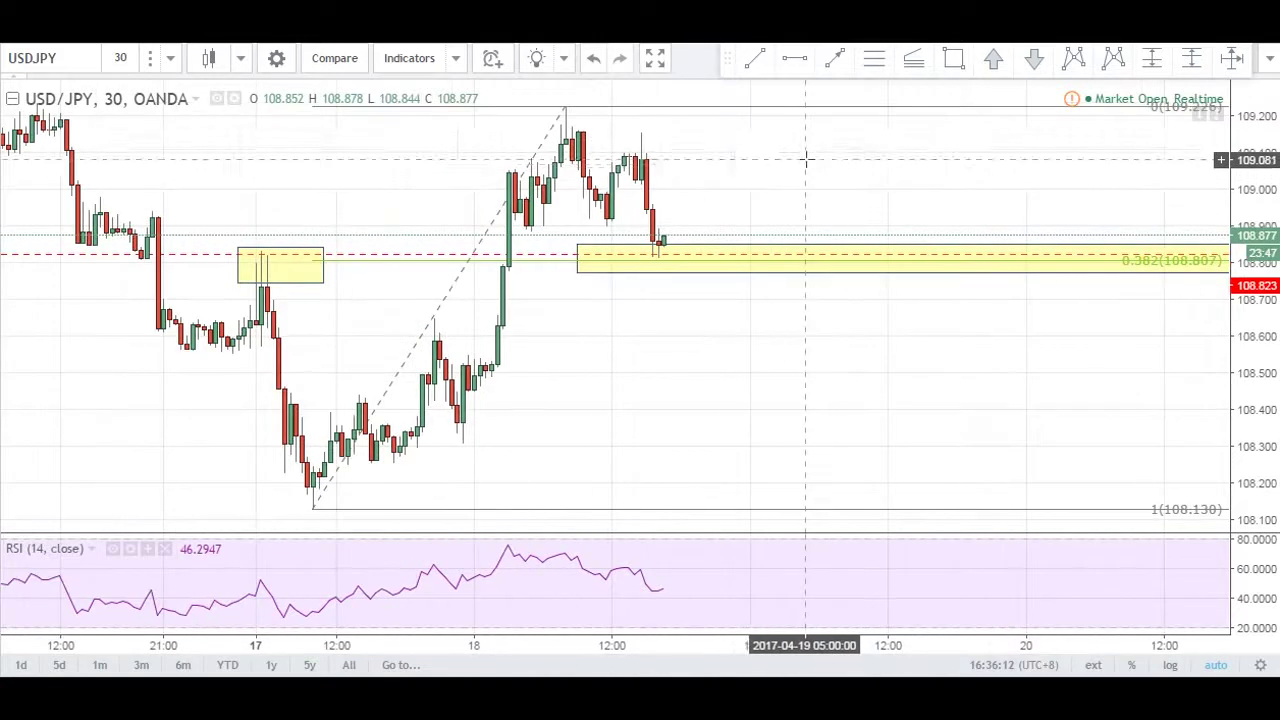
{"action": "left_click", "coordinate": [913, 58]}
{"action": "right_click", "coordinate": [821, 129]}
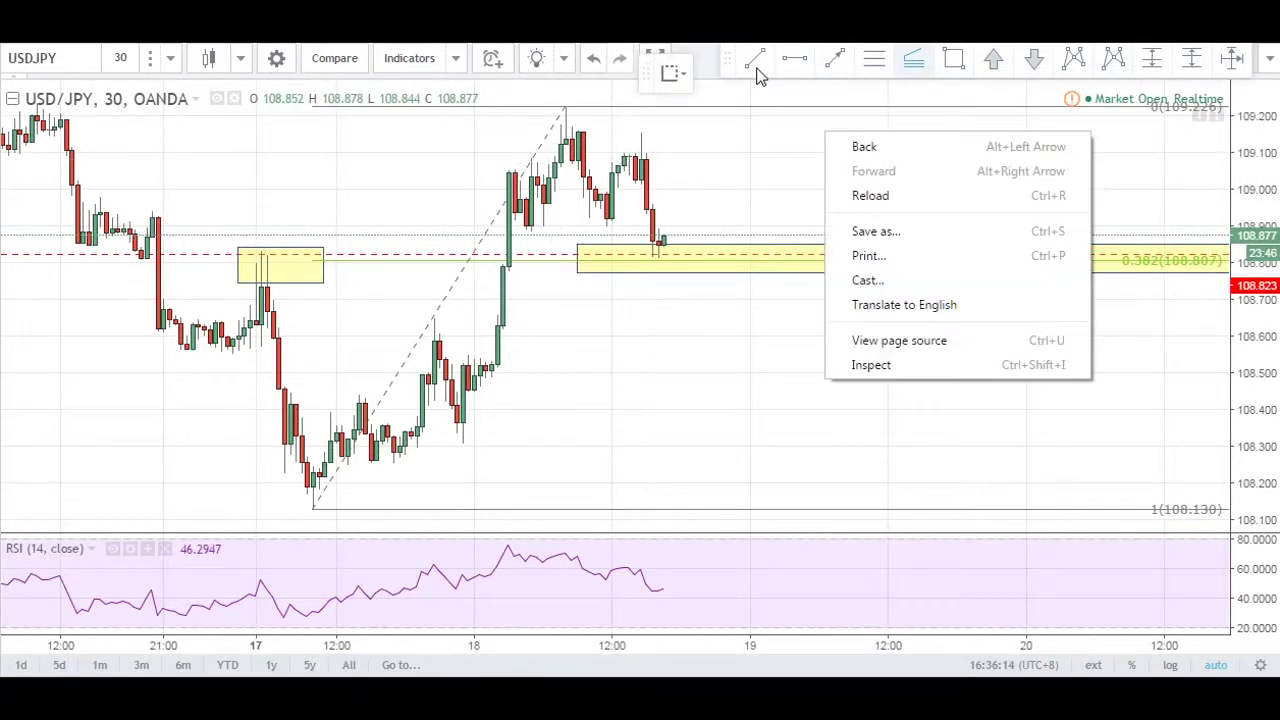
{"action": "left_click", "coordinate": [757, 60]}
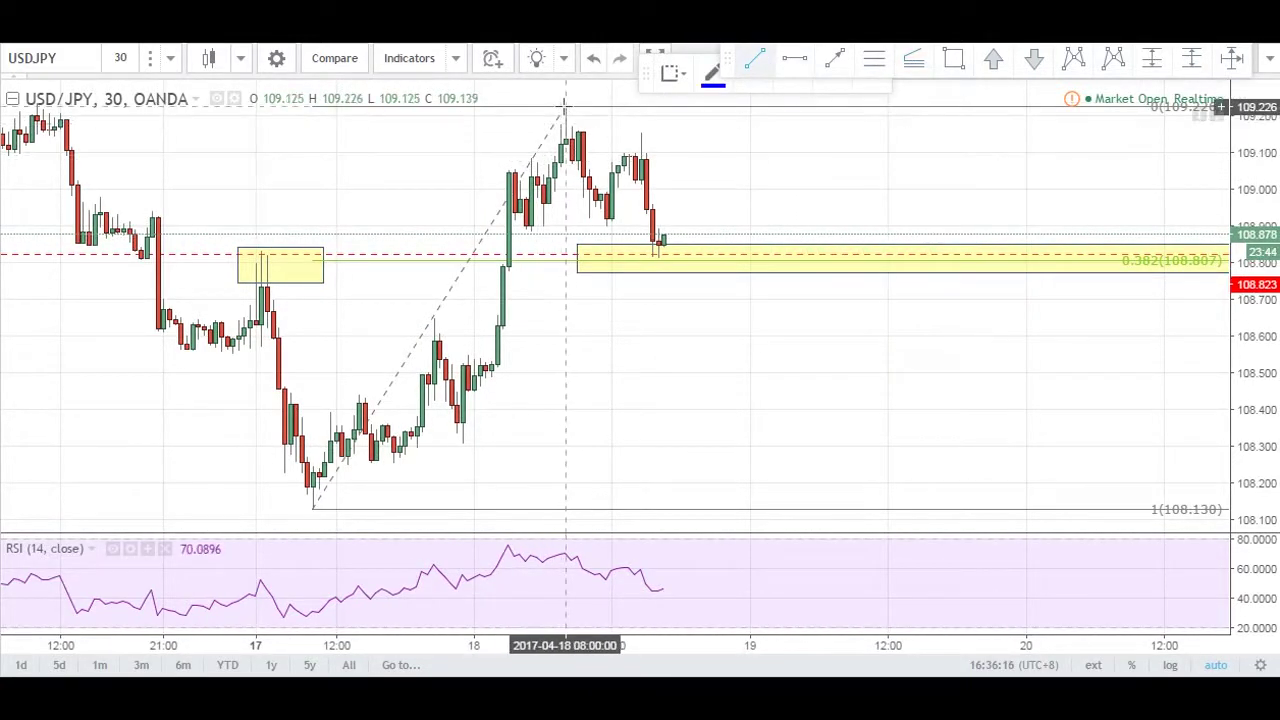
{"action": "left_click", "coordinate": [566, 108]}
{"action": "left_click", "coordinate": [606, 224]}
{"action": "left_click", "coordinate": [865, 160]}
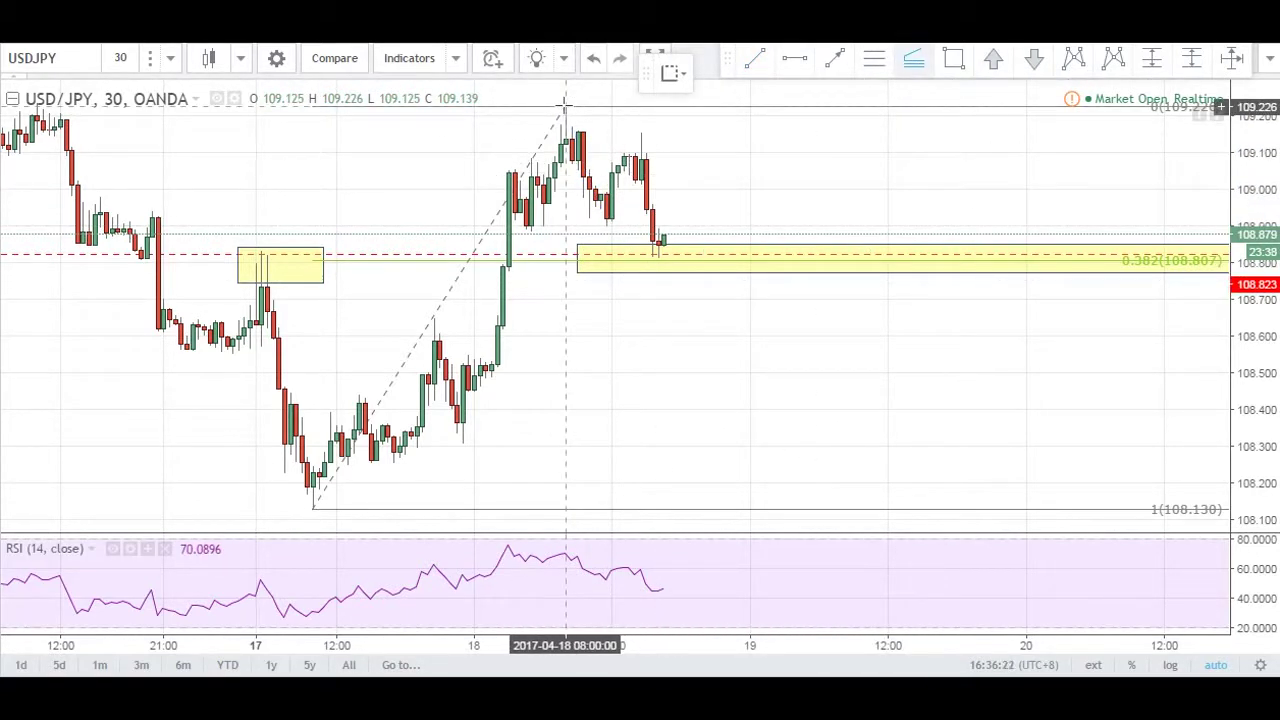
Draw a trend-based Fibonacci extension from 109.226 to 108.901 and back to 109.226.
{"action": "left_click", "coordinate": [565, 107]}
{"action": "left_click", "coordinate": [605, 226]}
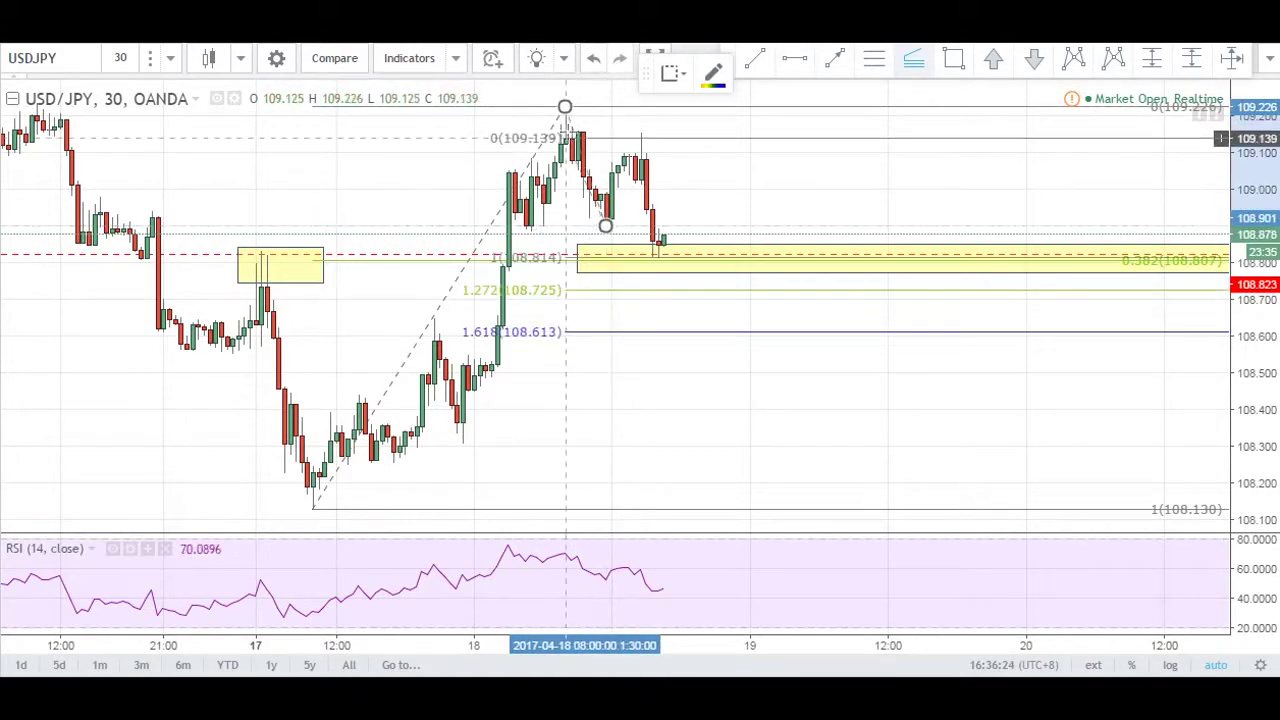
{"action": "left_click", "coordinate": [565, 107]}
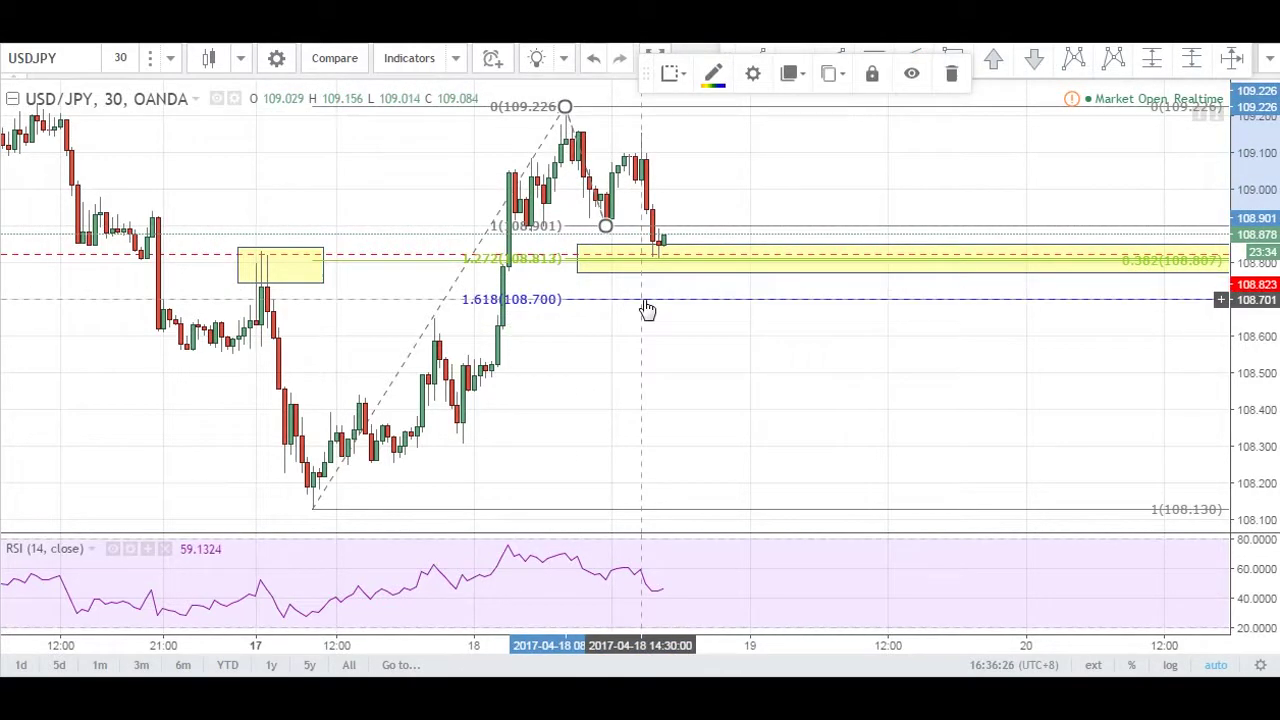
Try highlighting the 1.272 extension label with a small yellow rectangle between 108.833 and 108.784, and discard it.
{"action": "scroll", "coordinate": [544, 303], "scroll_direction": "up", "scroll_amount": 3}
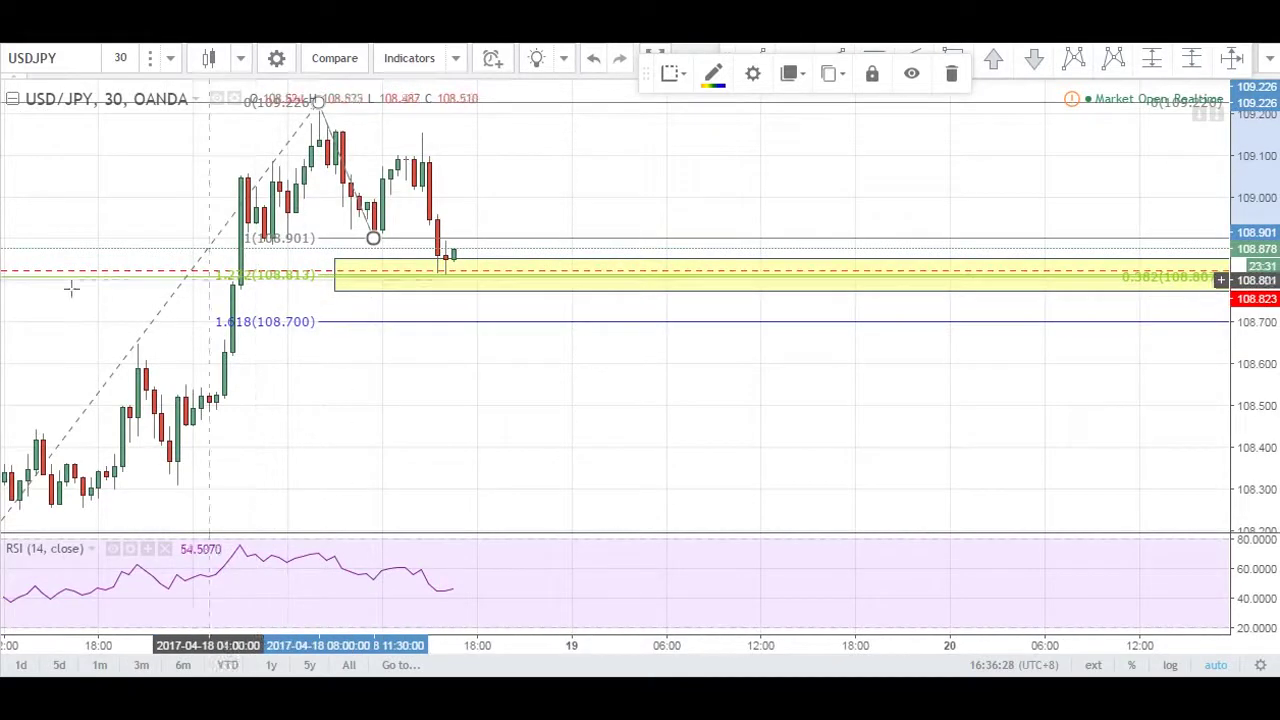
{"action": "left_click", "coordinate": [2, 283]}
{"action": "left_click_drag", "start_coordinate": [215, 268], "coordinate": [295, 287]}
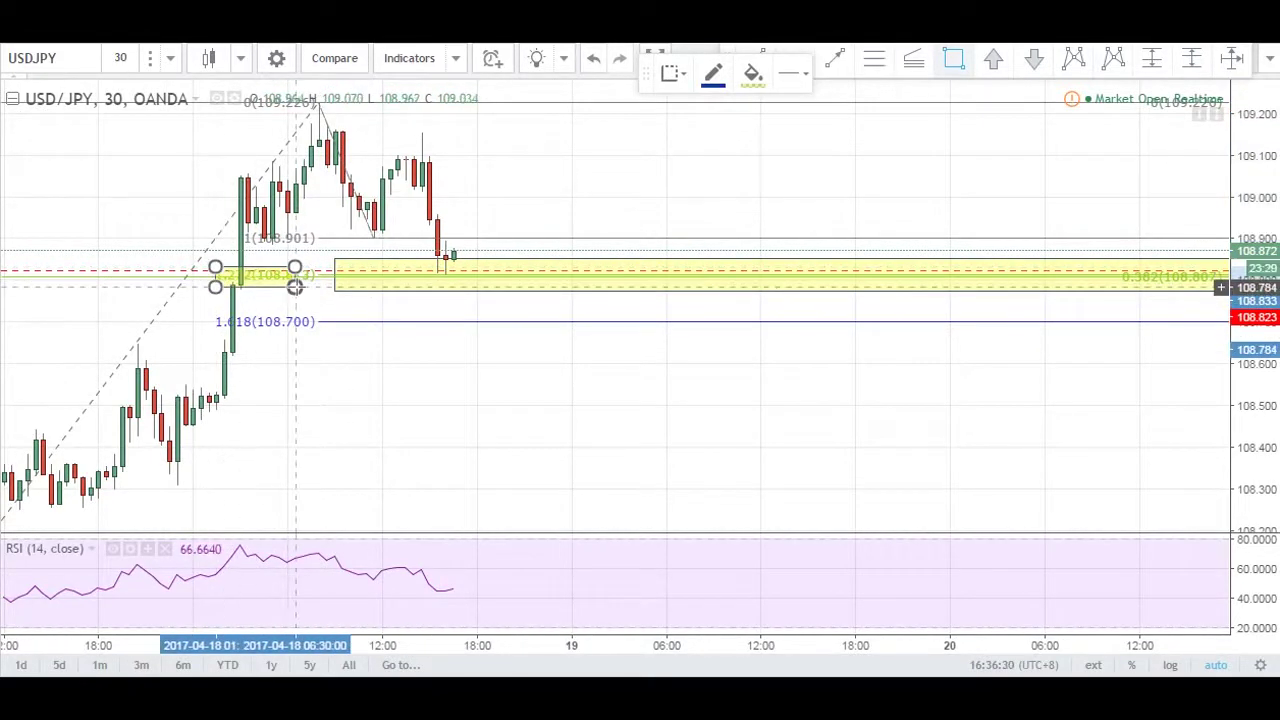
{"action": "left_click", "coordinate": [494, 368]}
{"action": "scroll", "coordinate": [557, 380], "scroll_direction": "left", "scroll_amount": 5}
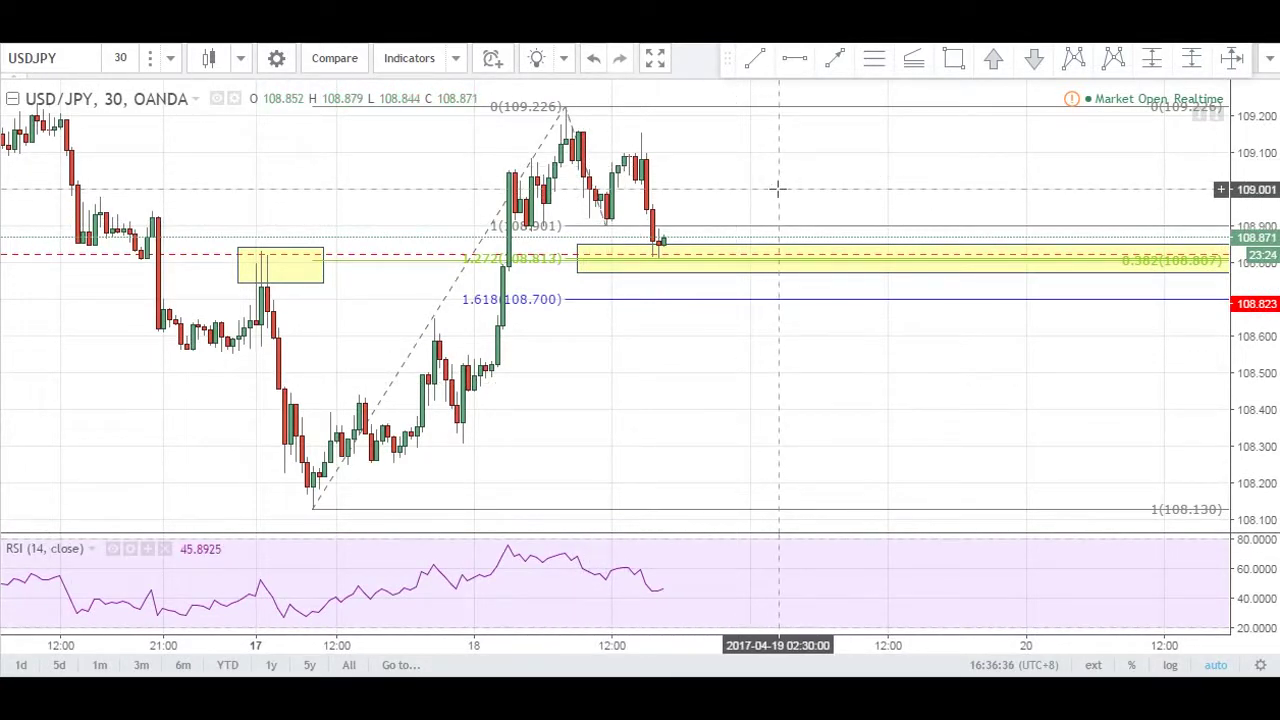
Draw a blue trend line from 109.226 to 108.901 and place a copy from the second 18 April high down to the dashed level.
{"action": "left_click", "coordinate": [760, 60]}
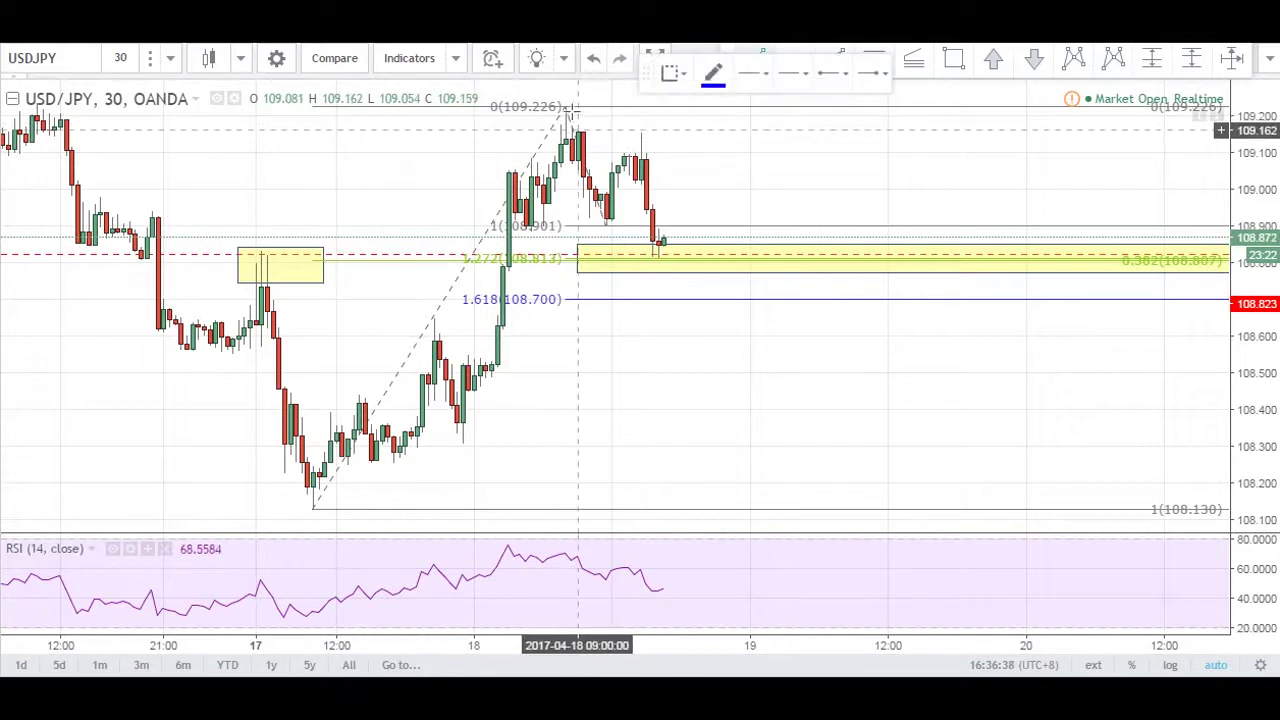
{"action": "left_click", "coordinate": [565, 106]}
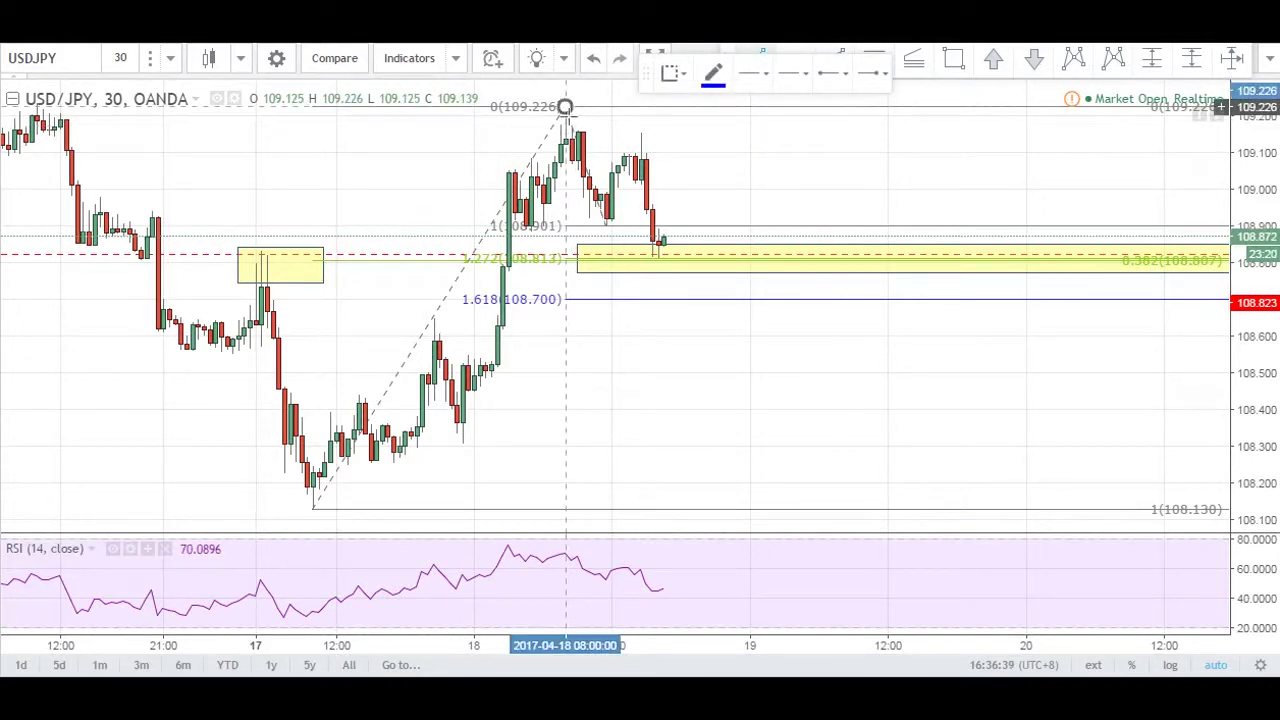
{"action": "left_click", "coordinate": [605, 226]}
{"action": "left_click", "coordinate": [645, 134]}
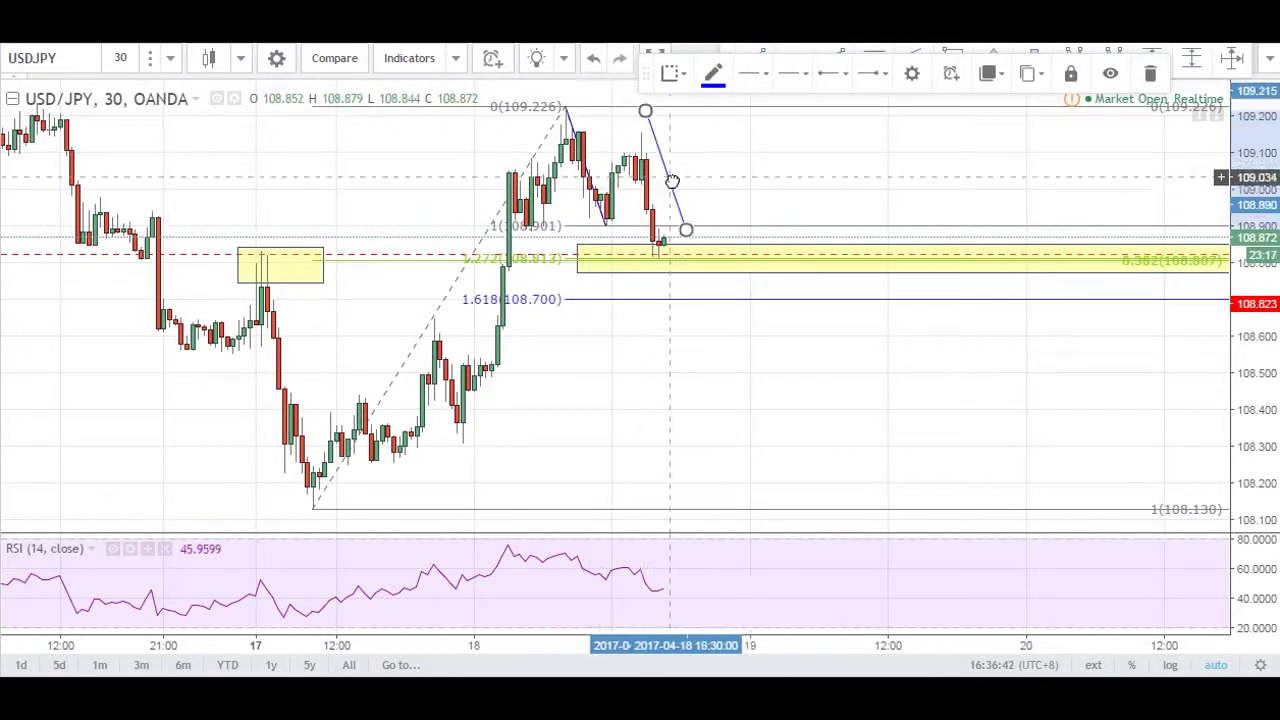
{"action": "left_click", "coordinate": [686, 253]}
{"action": "left_click_drag", "start_coordinate": [667, 201], "coordinate": [663, 202]}
{"action": "left_click", "coordinate": [755, 198]}
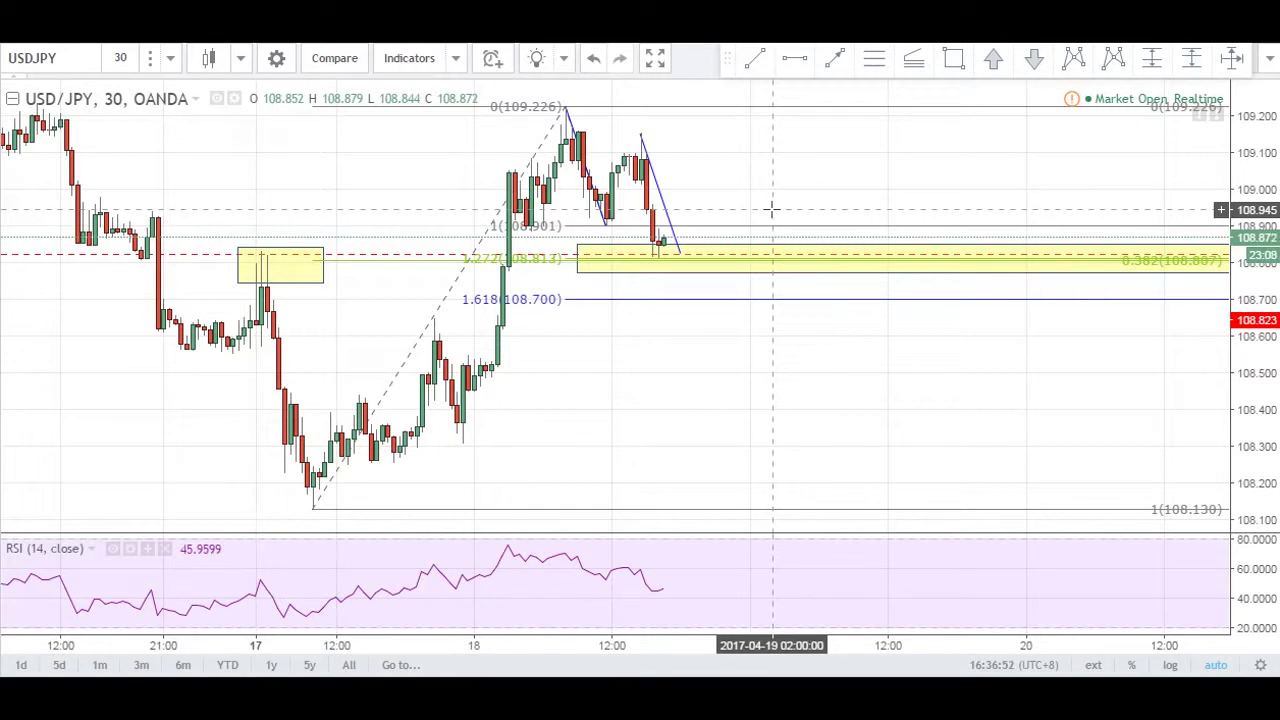
Switch the USD/JPY chart to the 5-minute interval and delete both blue trend lines.
{"action": "left_click", "coordinate": [170, 58]}
{"action": "left_click", "coordinate": [178, 152]}
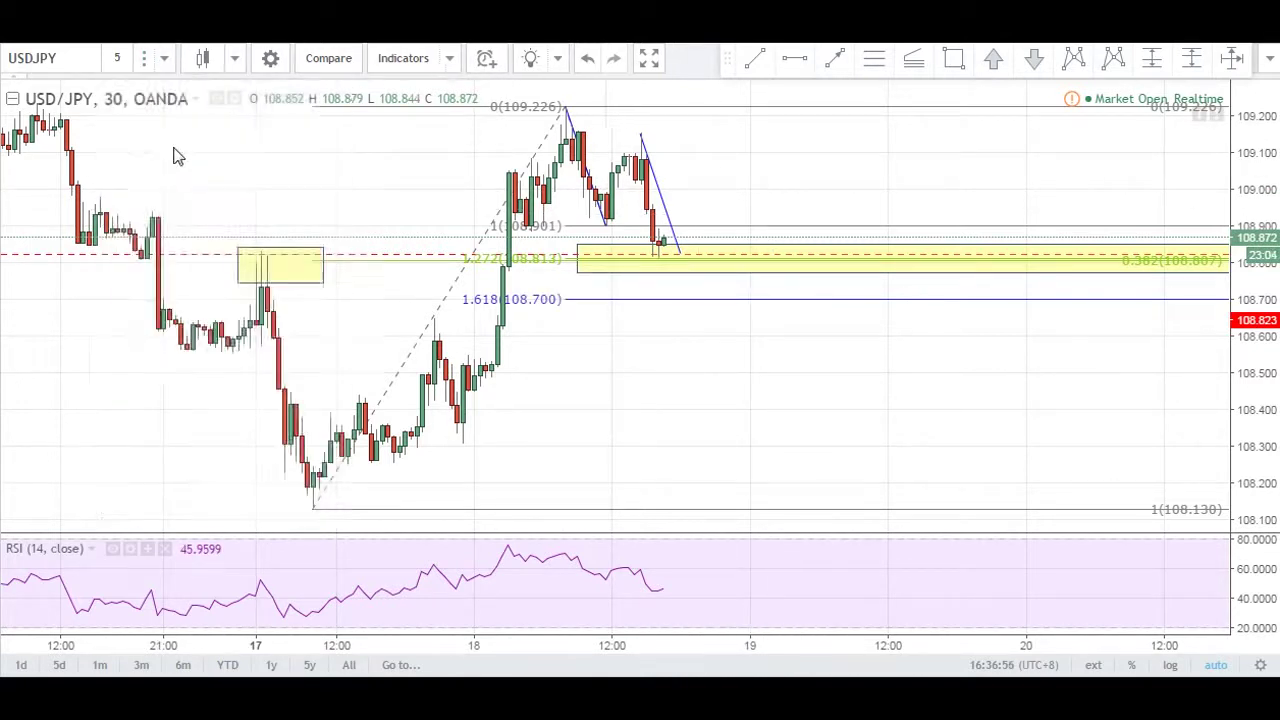
{"action": "scroll", "coordinate": [811, 377], "scroll_direction": "up", "scroll_amount": 2}
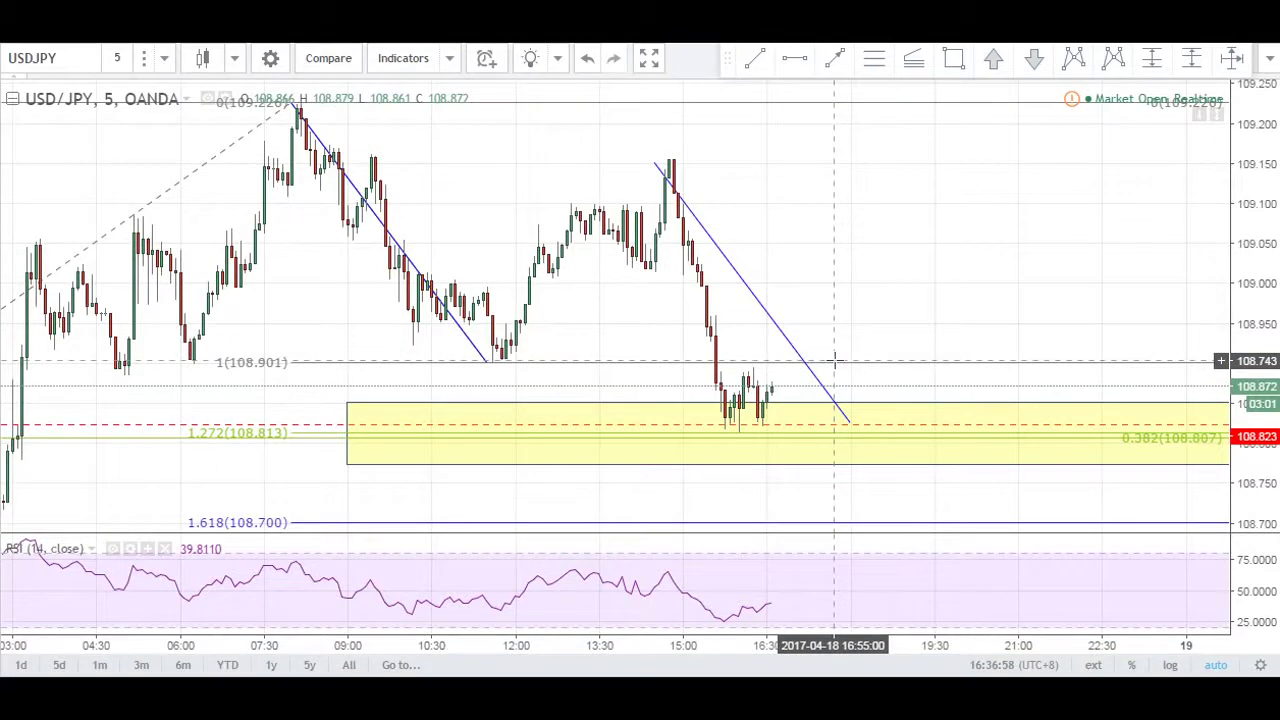
{"action": "left_click_drag", "start_coordinate": [909, 277], "coordinate": [858, 268]}
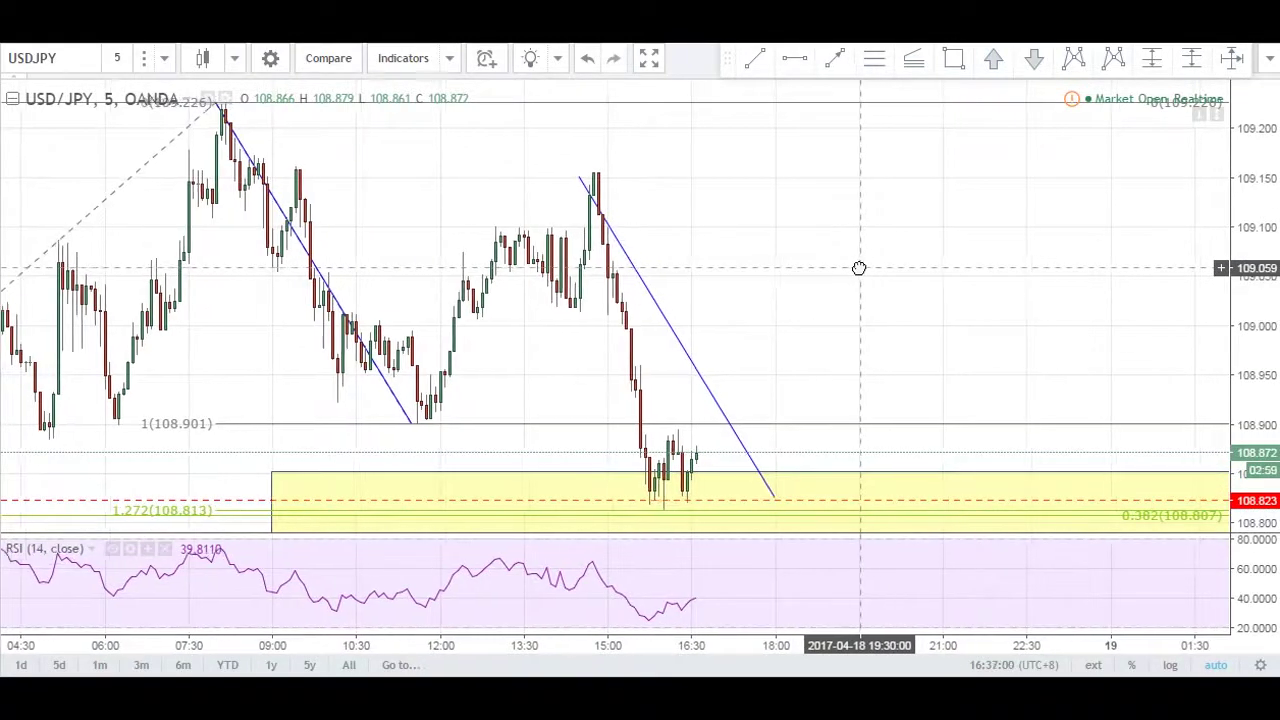
{"action": "left_click", "coordinate": [677, 345]}
{"action": "key", "text": "Delete"}
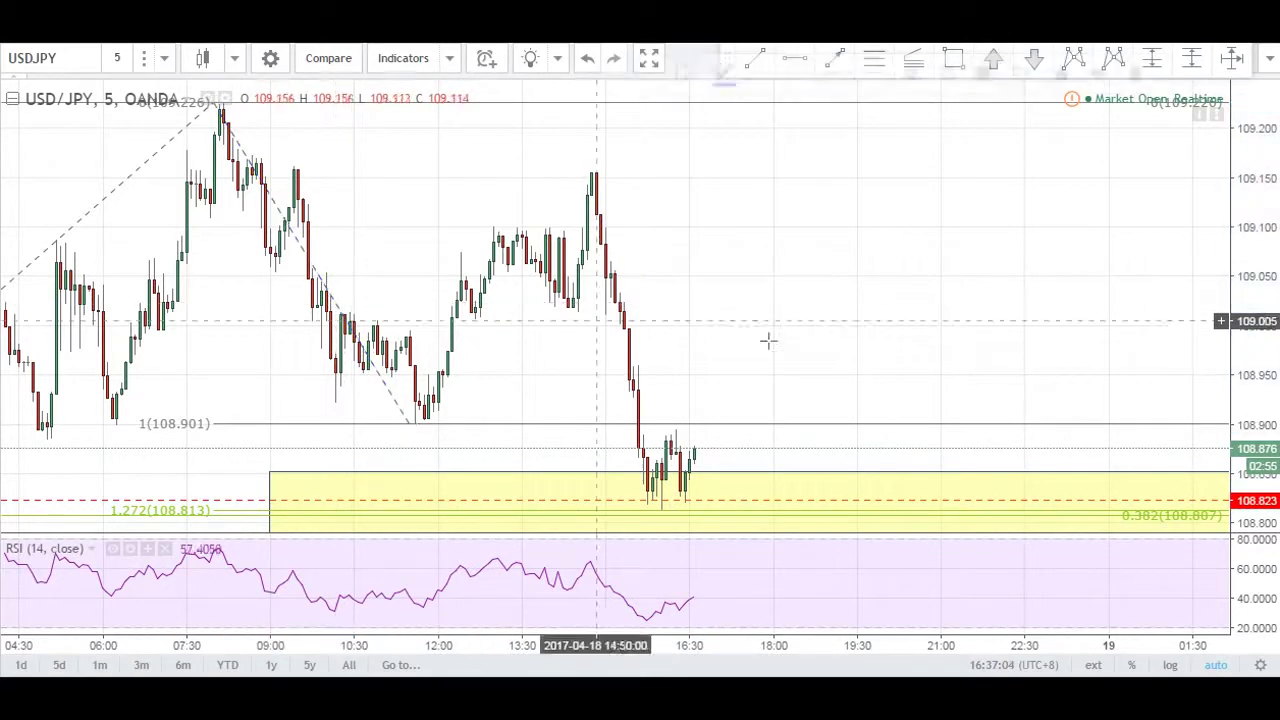
Draw a horizontal blue trend line at 108.820 under the recent lows, from 15:15 to 20:10 on 18 April.
{"action": "scroll", "coordinate": [849, 358], "scroll_direction": "down", "scroll_amount": 1}
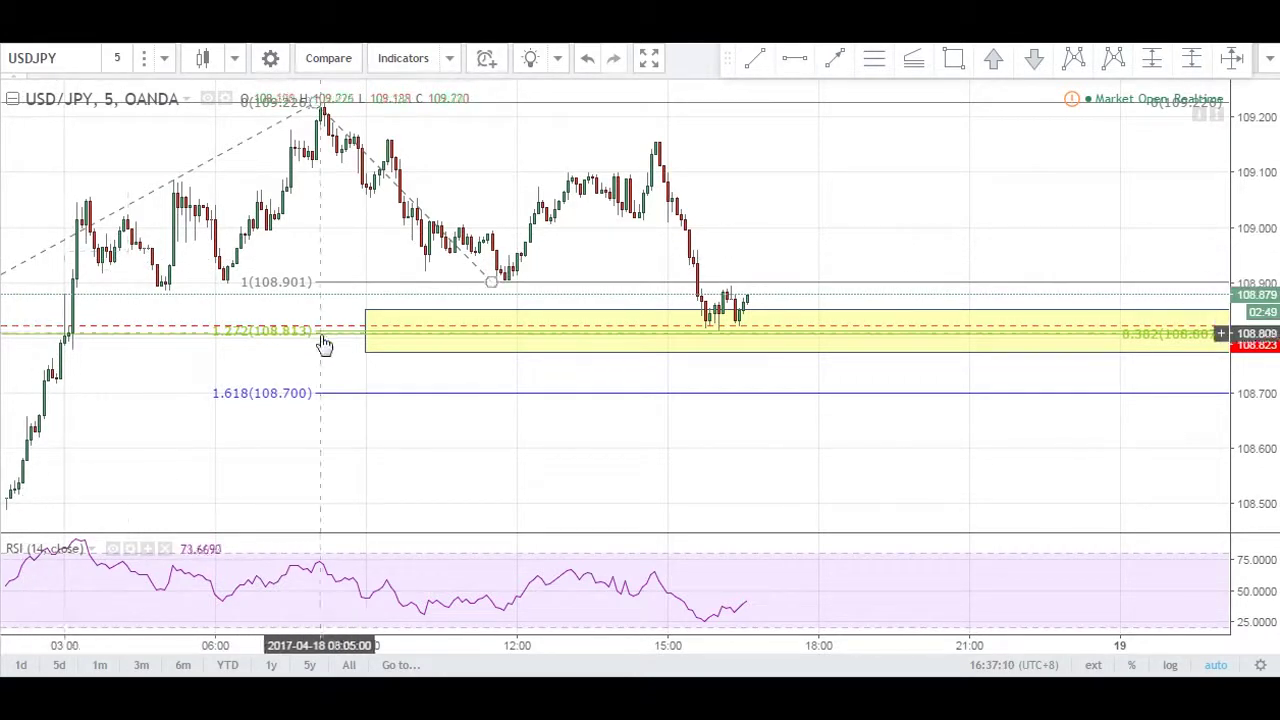
{"action": "left_click", "coordinate": [713, 346]}
{"action": "left_click", "coordinate": [2, 318]}
{"action": "left_click", "coordinate": [80, 323]}
{"action": "left_click", "coordinate": [680, 326]}
{"action": "left_click", "coordinate": [927, 327]}
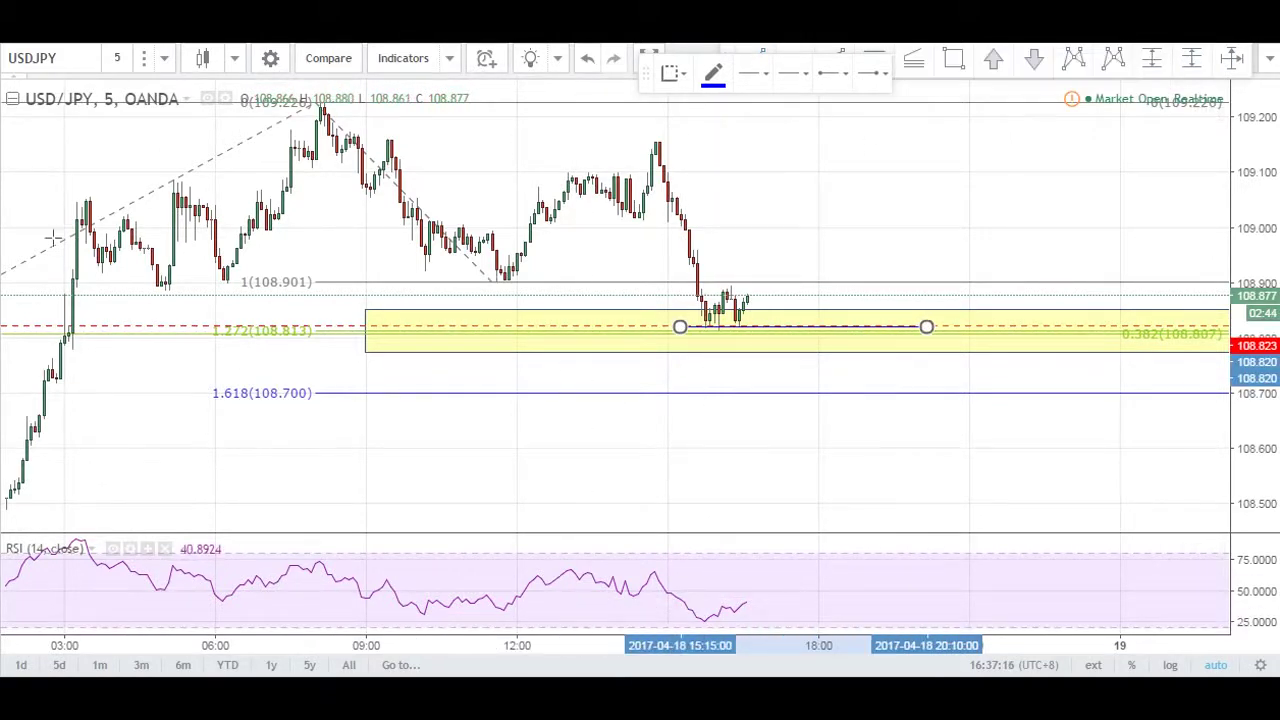
Draw a rising blue trend line under the latest RSI lows, starting at 24.1808 and ending at 44.6747.
{"action": "left_click", "coordinate": [705, 622]}
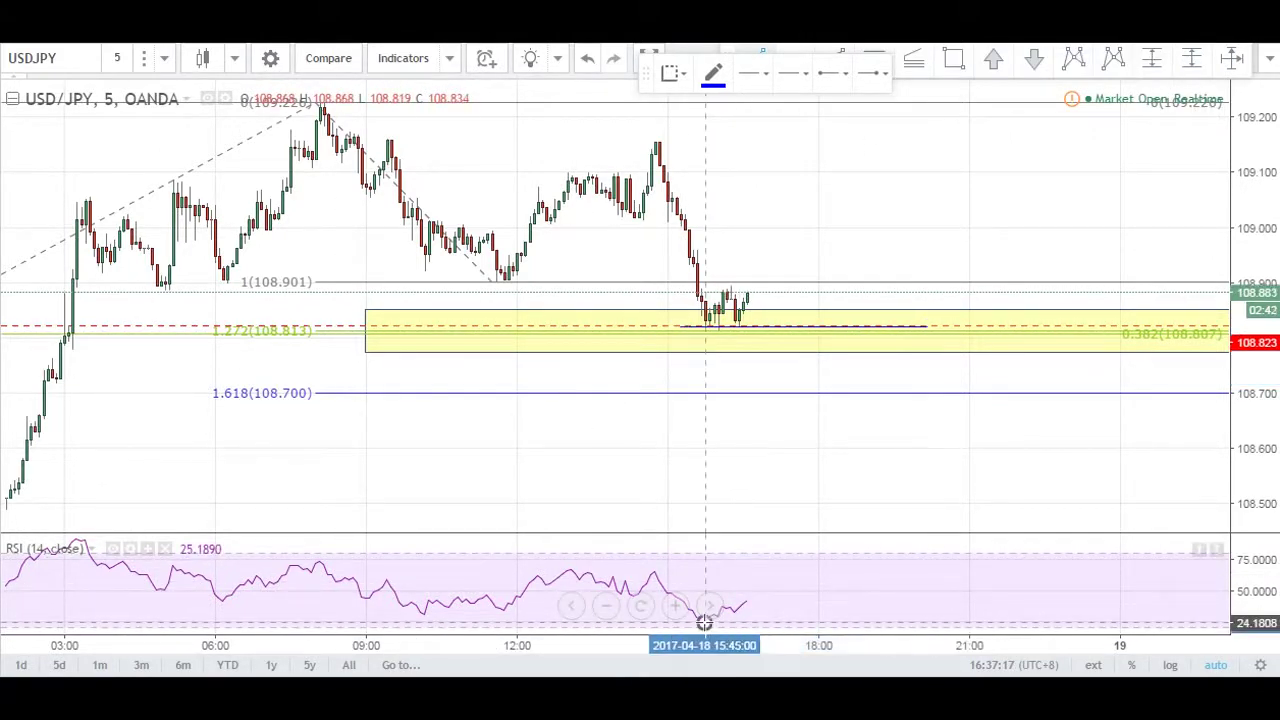
{"action": "left_click", "coordinate": [776, 598]}
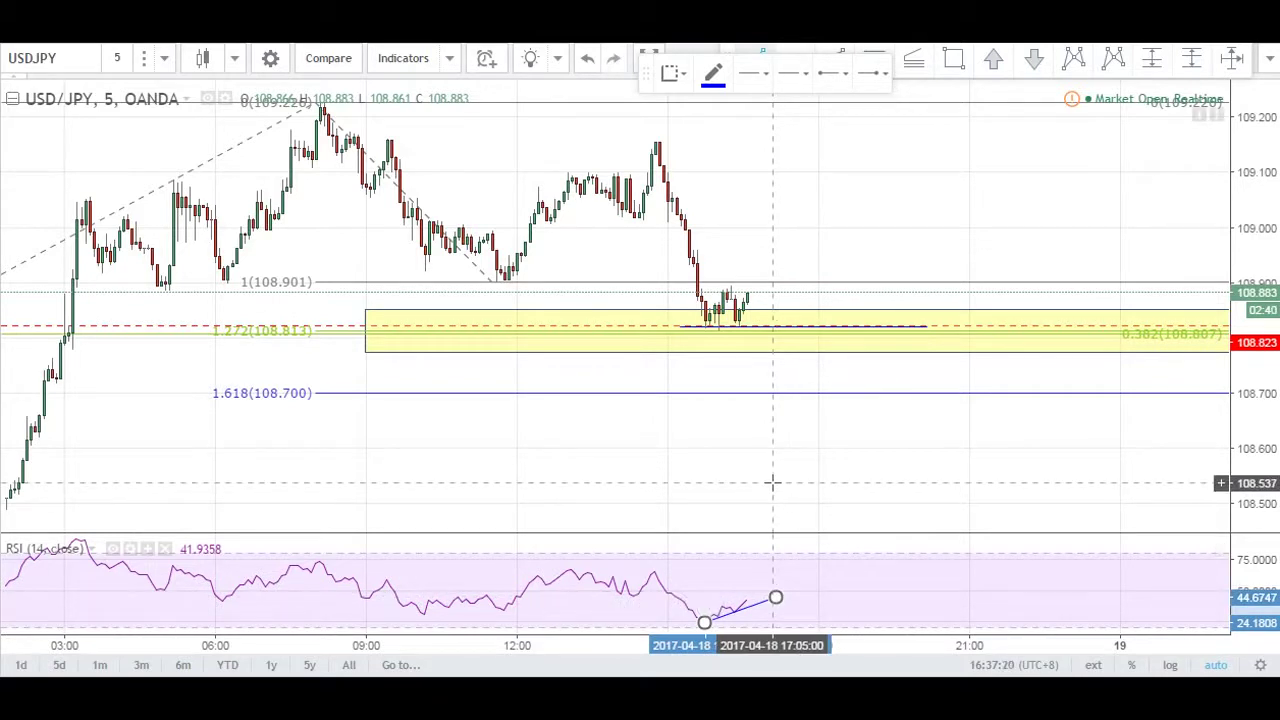
{"action": "left_click", "coordinate": [790, 87]}
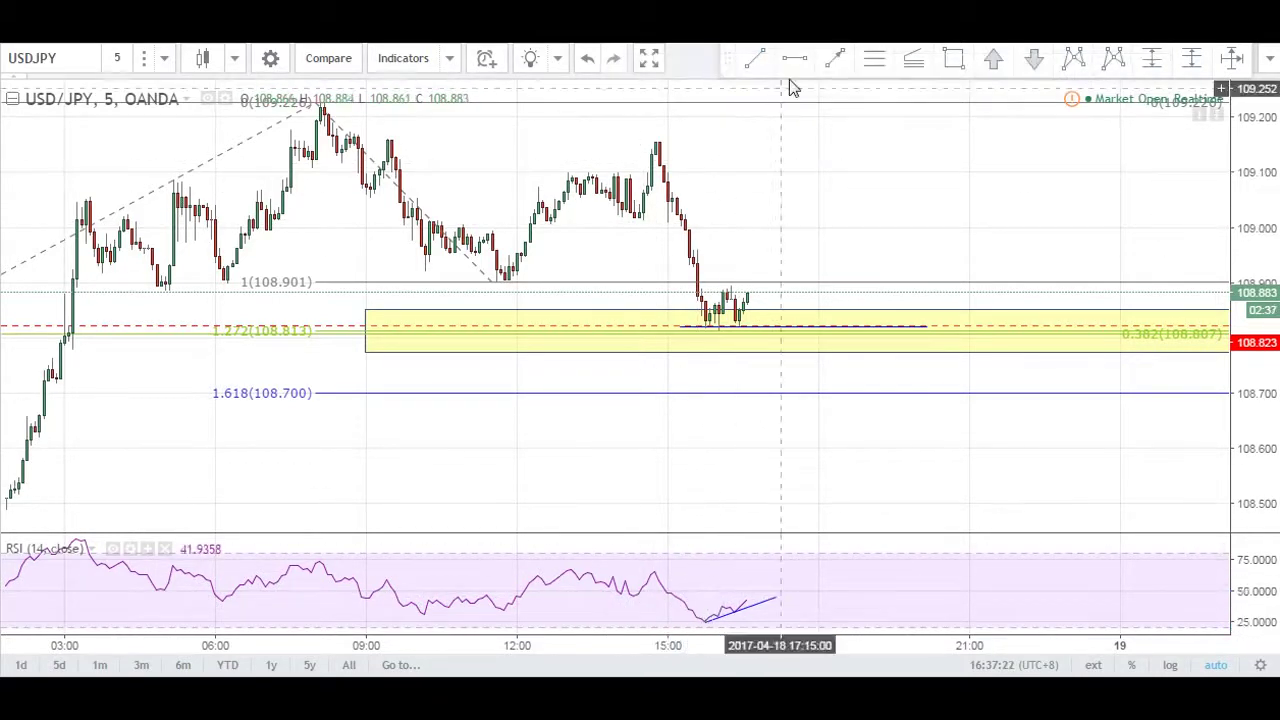
Draw a blue trend line along the latest decline, from the 109.147 high down to 108.824.
{"action": "left_click", "coordinate": [760, 68]}
{"action": "left_click", "coordinate": [654, 147]}
{"action": "left_click", "coordinate": [704, 325]}
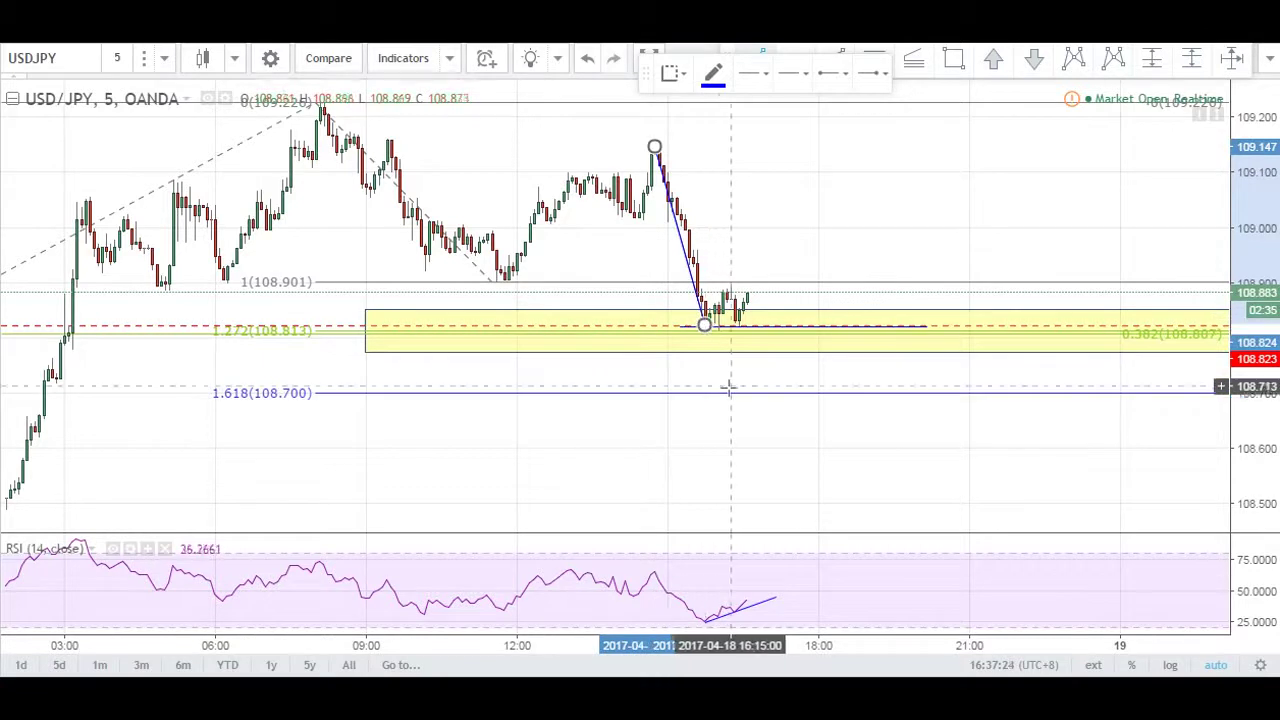
{"action": "left_click", "coordinate": [708, 330]}
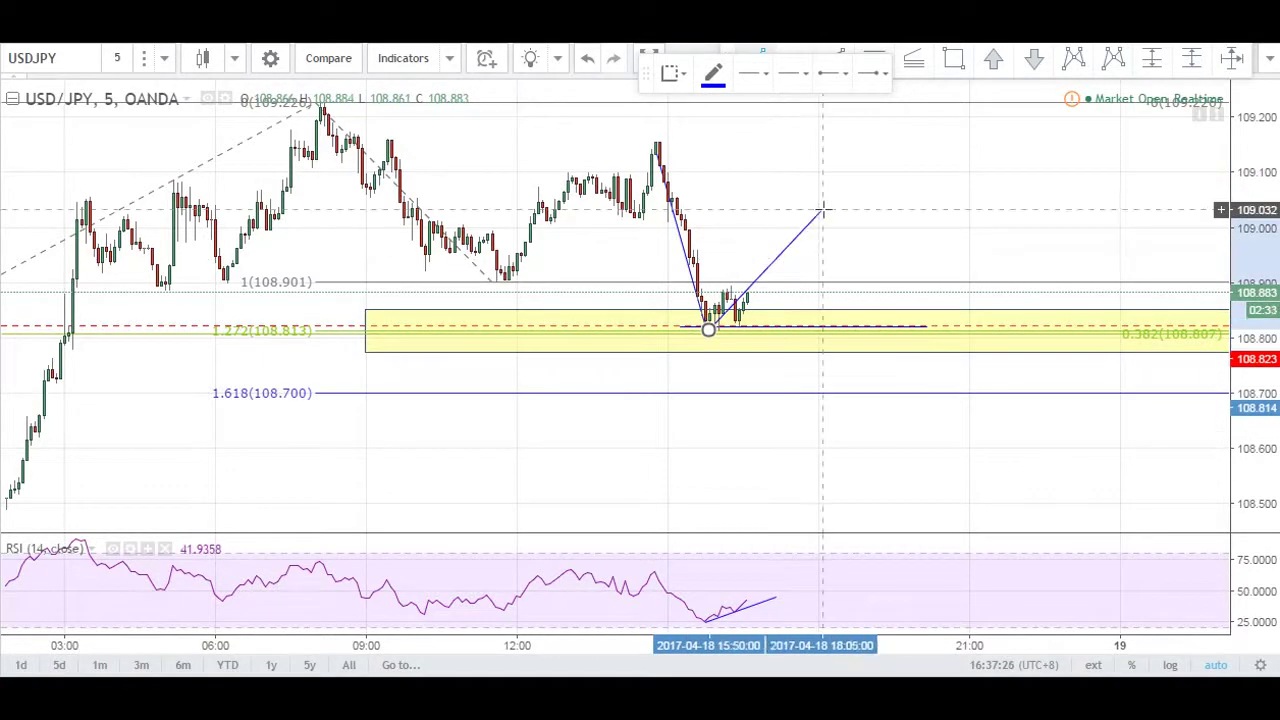
{"action": "key", "text": "Escape"}
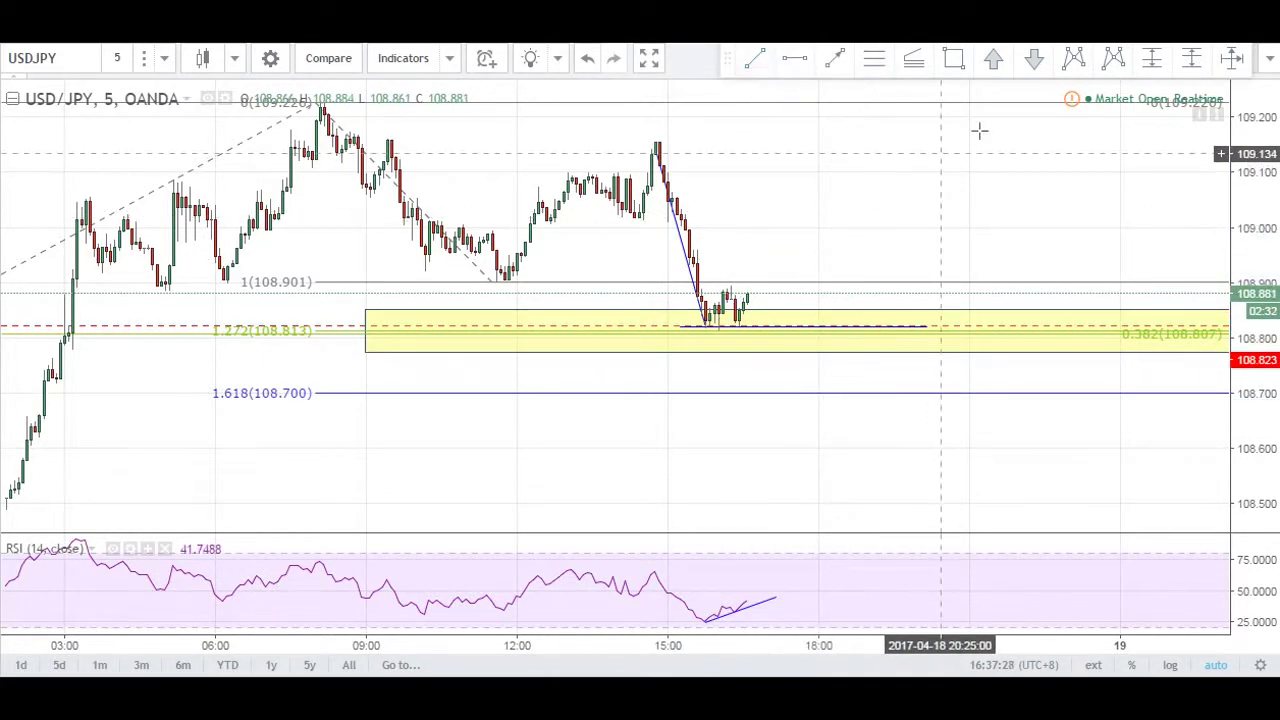
Place a long position with its entry at 108.803 in the yellow support zone and its target at 109.151.
{"action": "left_click", "coordinate": [1155, 62]}
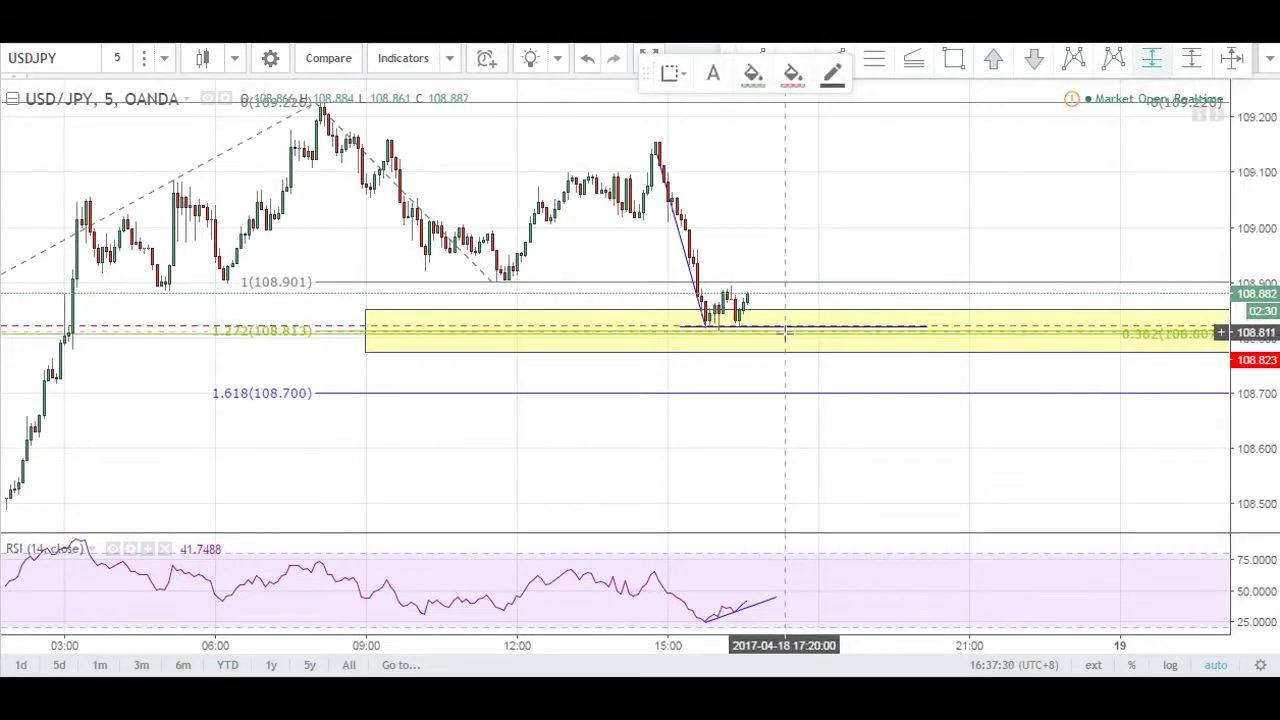
{"action": "left_click", "coordinate": [785, 337]}
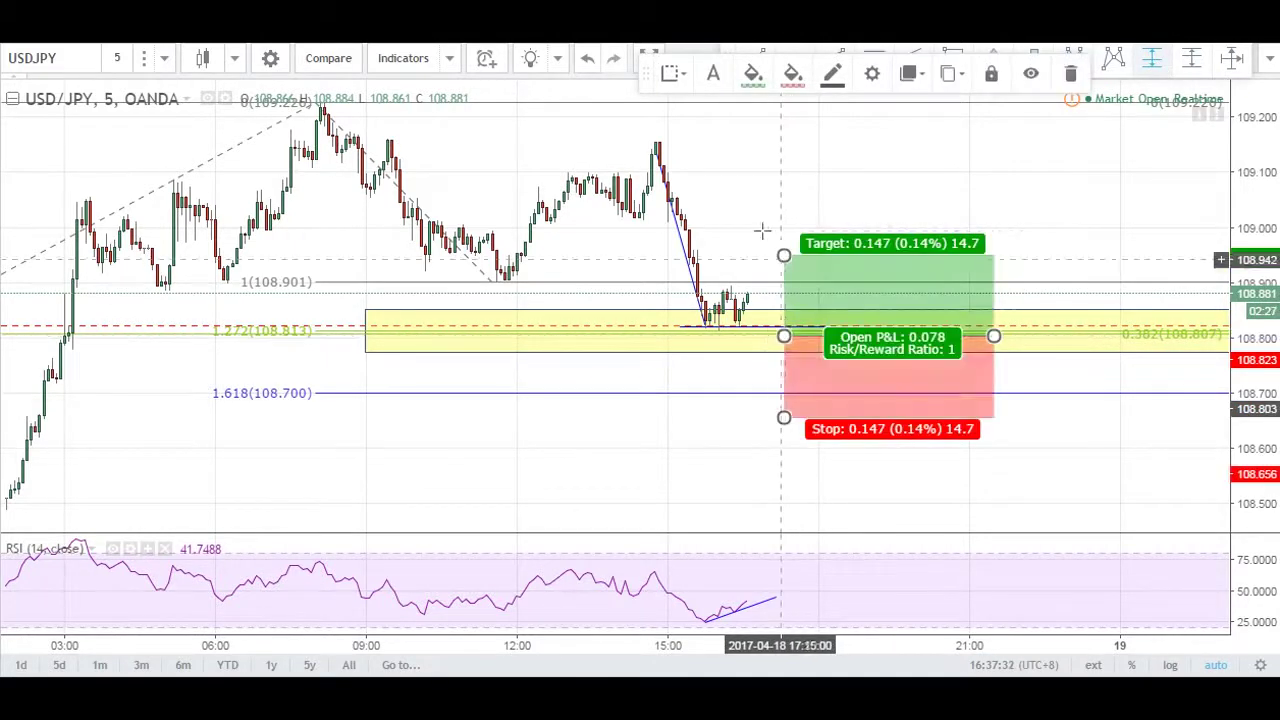
{"action": "left_click_drag", "start_coordinate": [785, 255], "coordinate": [771, 144]}
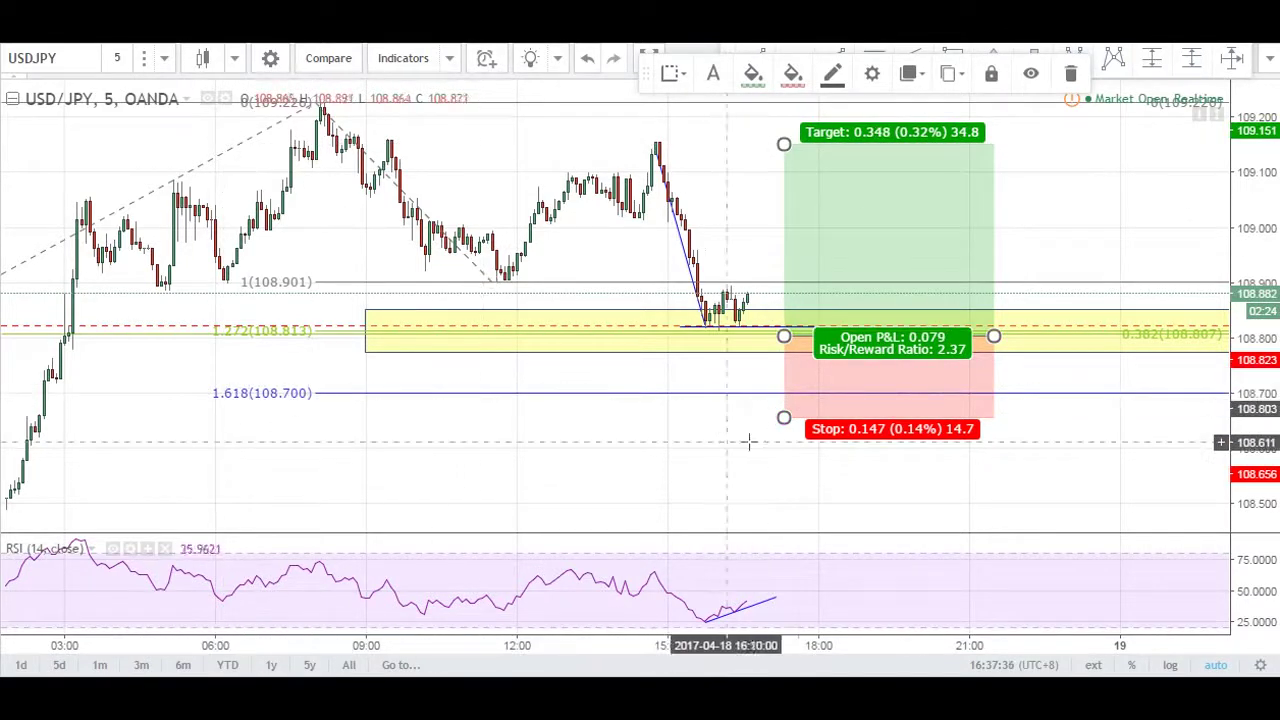
Set the long position's stop level to 160 ticks.
{"action": "double_click", "coordinate": [787, 424]}
{"action": "left_click", "coordinate": [573, 248]}
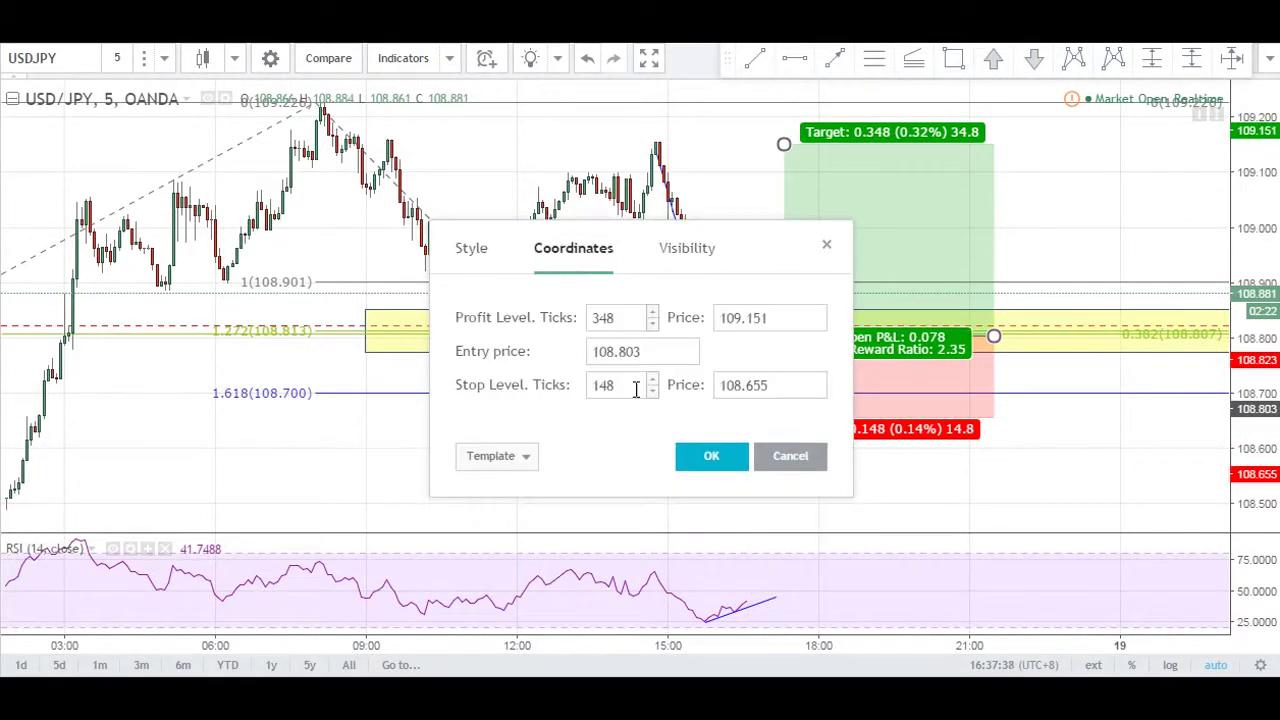
{"action": "type", "text": "160"}
{"action": "left_click", "coordinate": [711, 456]}
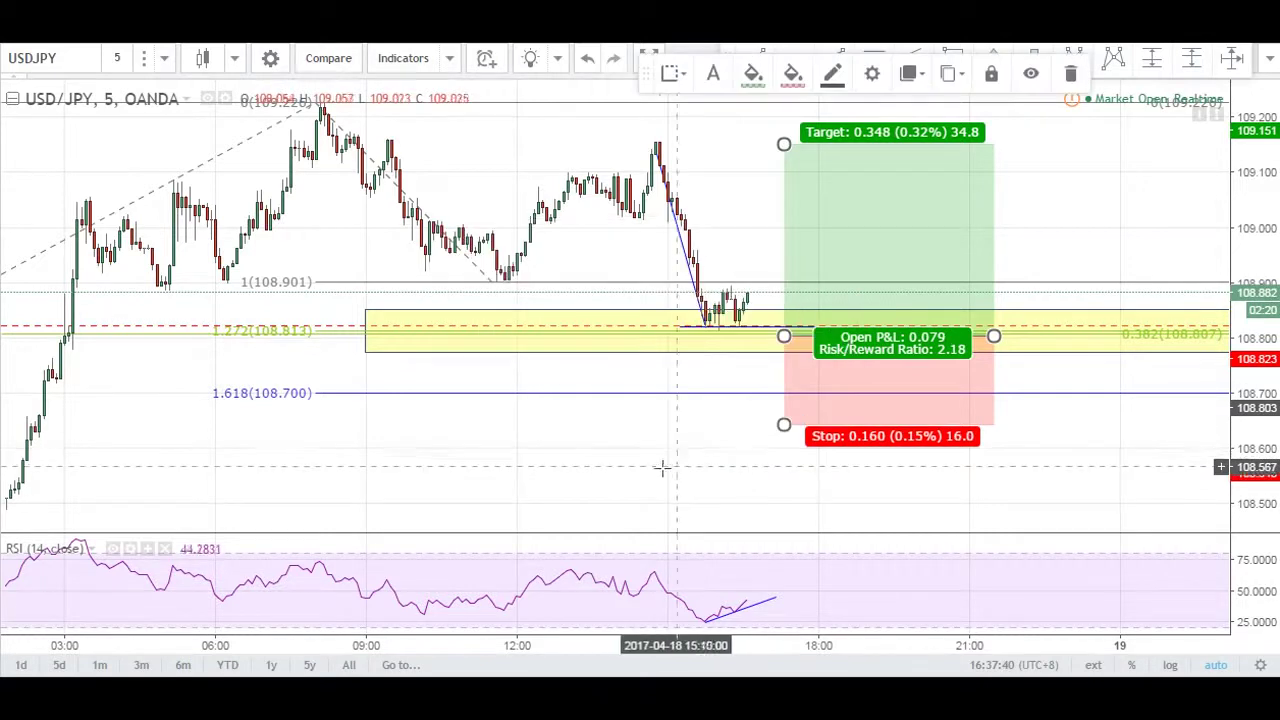
Add the Average True Range indicator to check the current volatility against the stop, and remove it.
{"action": "left_click", "coordinate": [403, 58]}
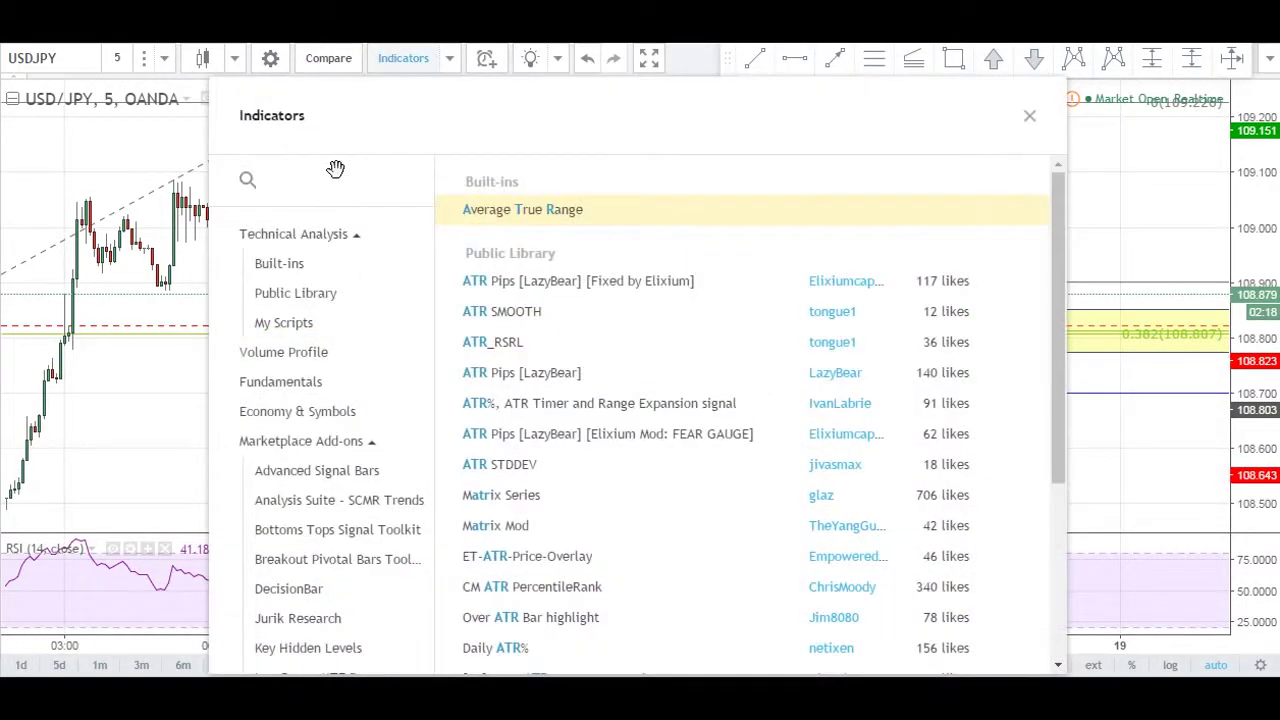
{"action": "left_click", "coordinate": [566, 241]}
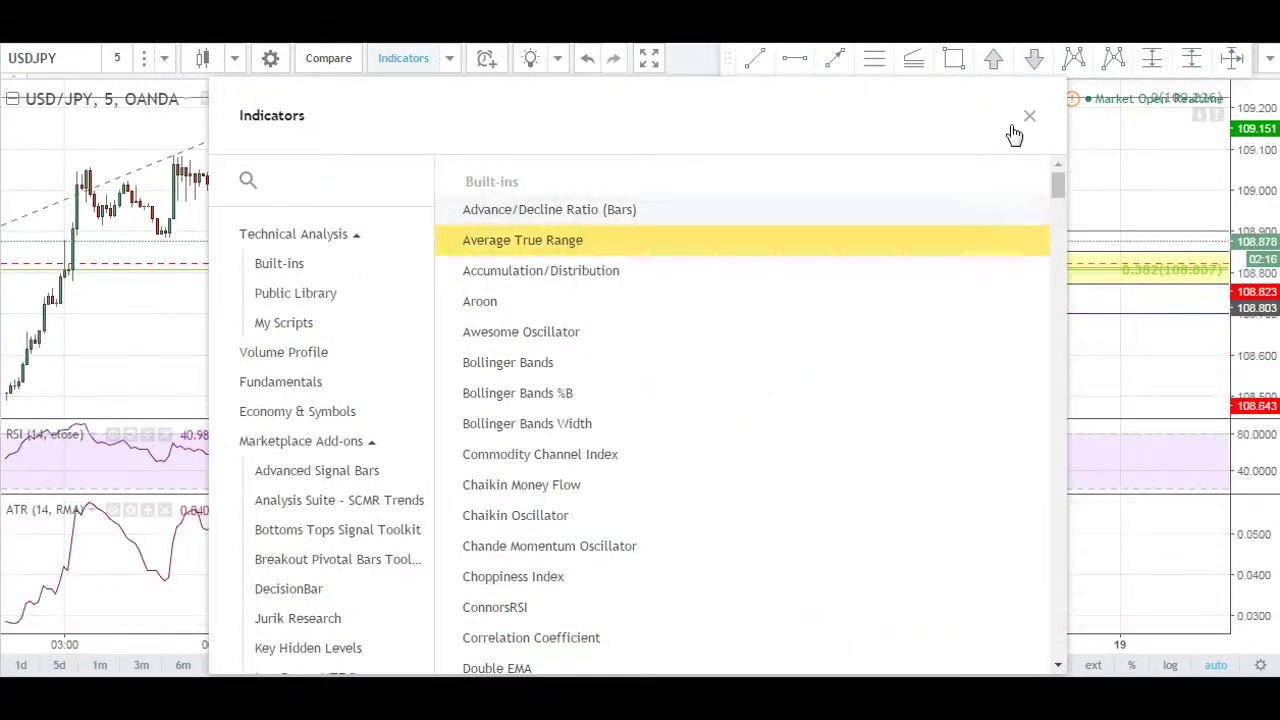
{"action": "left_click", "coordinate": [1029, 115]}
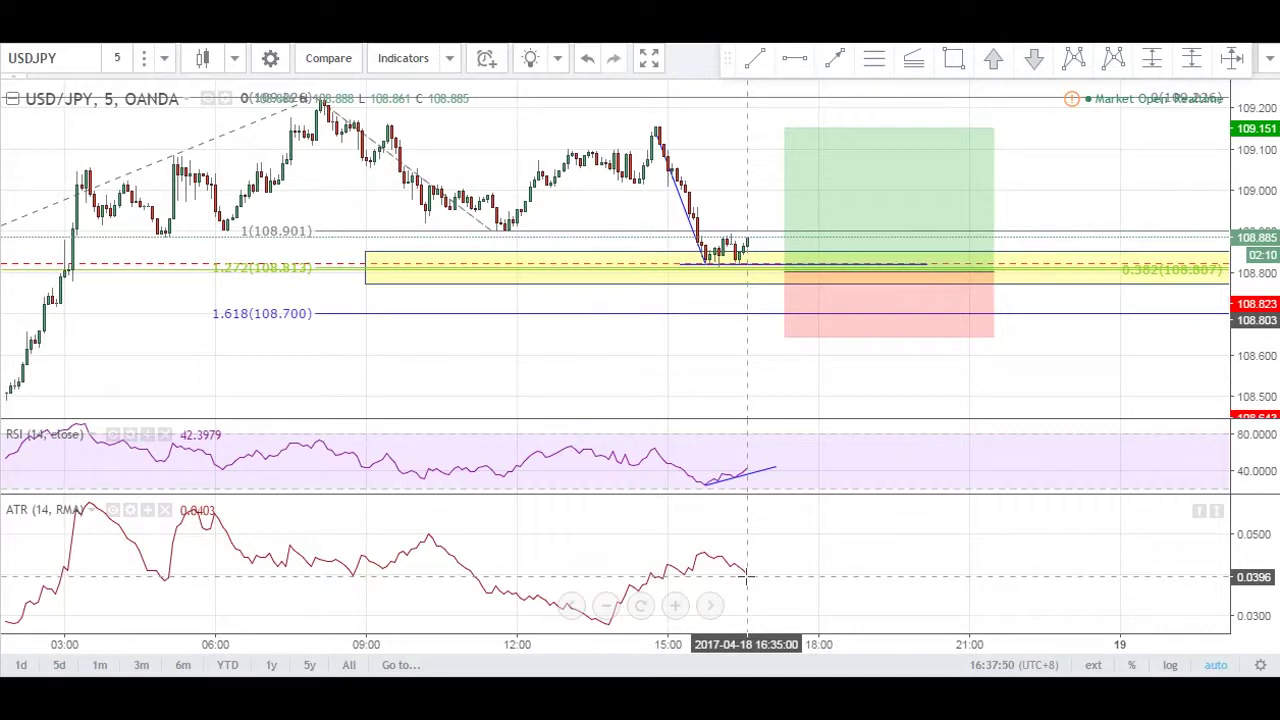
{"action": "left_click", "coordinate": [800, 338]}
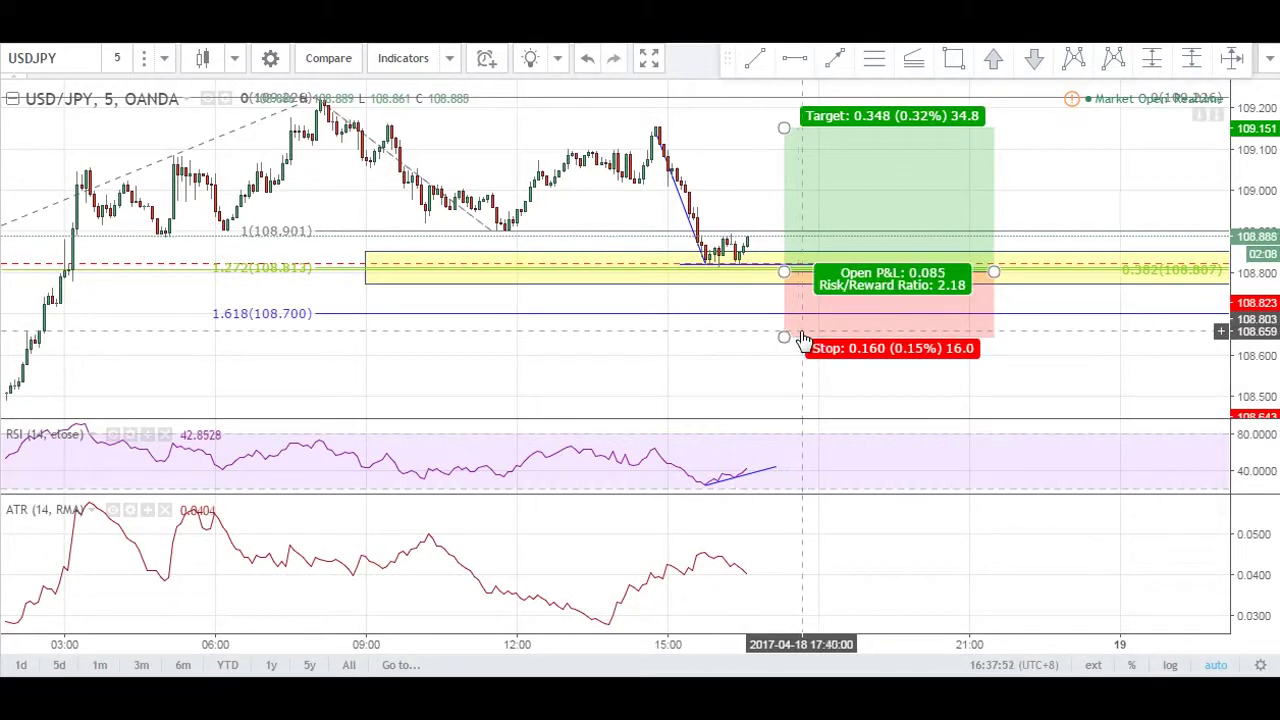
{"action": "left_click", "coordinate": [583, 331]}
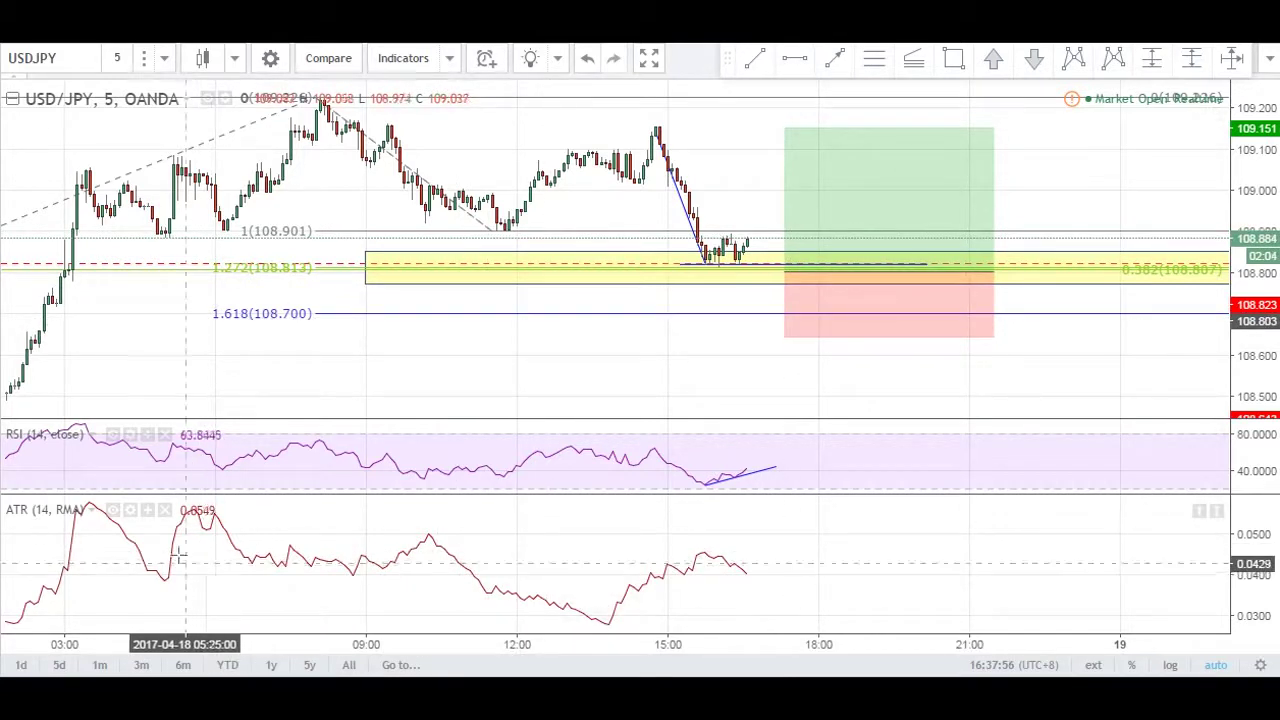
{"action": "left_click", "coordinate": [165, 510]}
Draw a yellow rectangle between 108.752 and 108.658, starting at 21:25 on 17 April, and dismiss the advertisement.
{"action": "left_click_drag", "start_coordinate": [463, 415], "coordinate": [632, 449]}
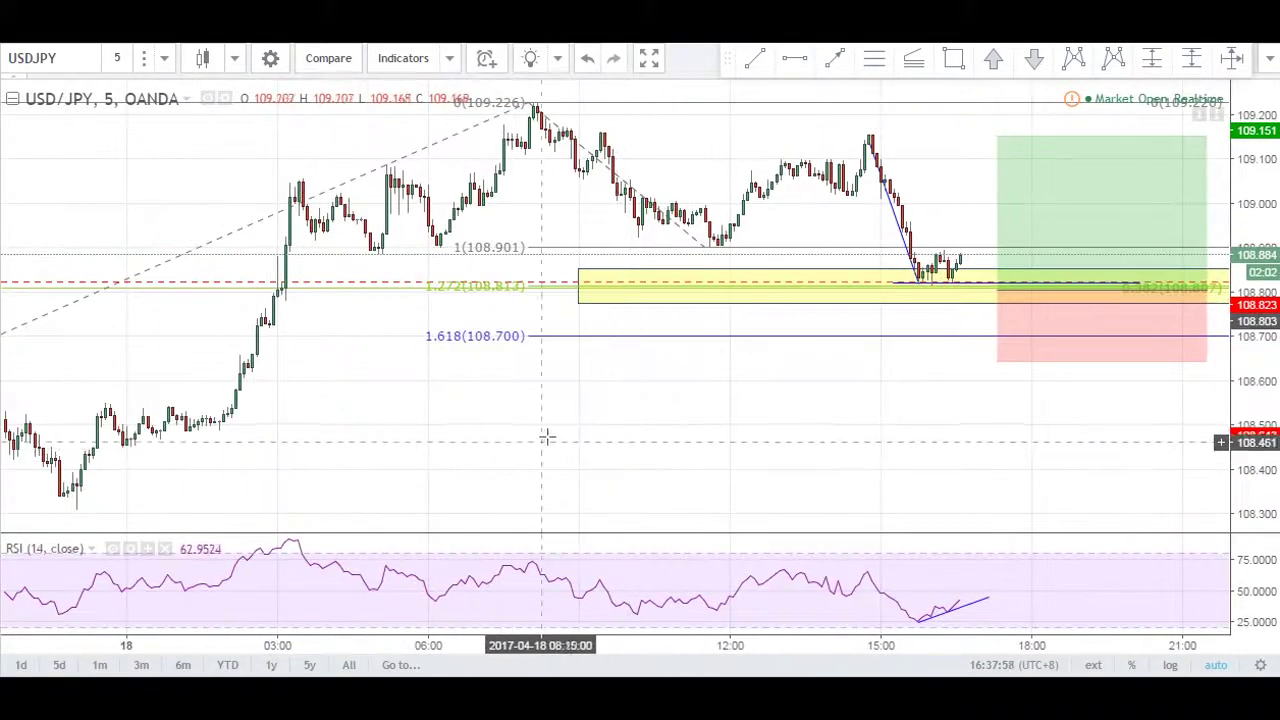
{"action": "left_click_drag", "start_coordinate": [409, 396], "coordinate": [580, 409]}
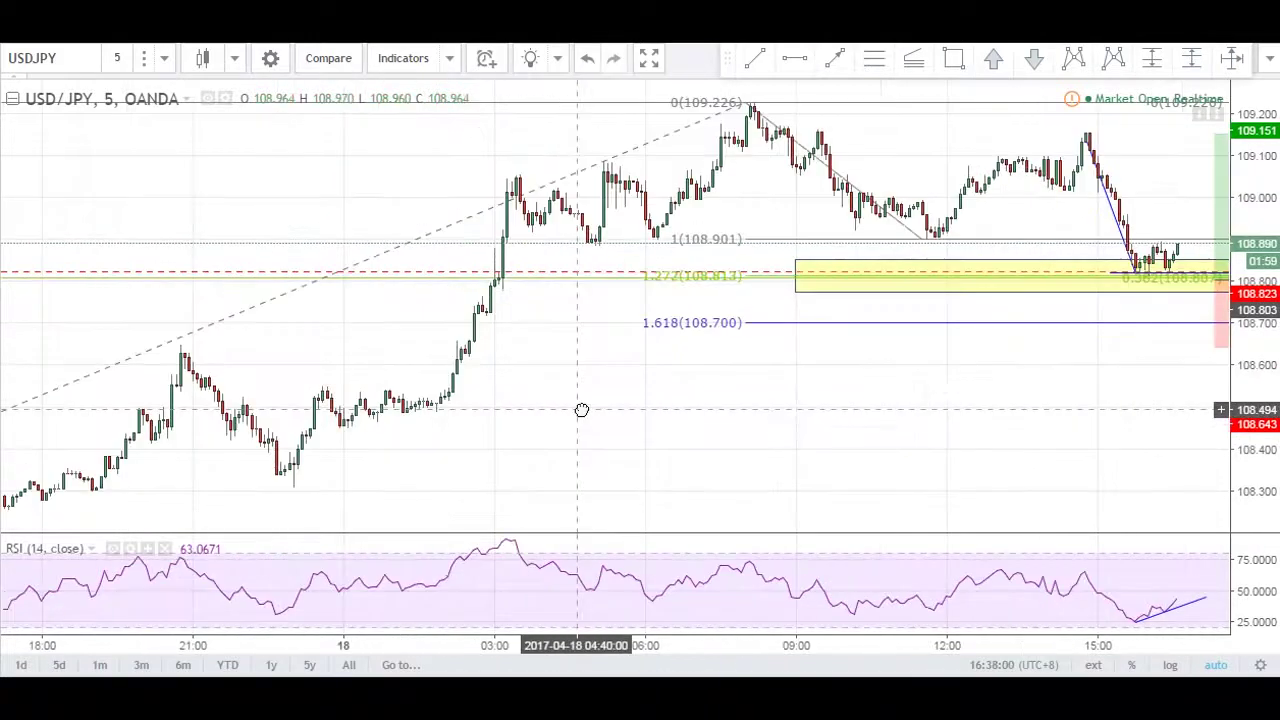
{"action": "left_click_drag", "start_coordinate": [813, 422], "coordinate": [624, 431]}
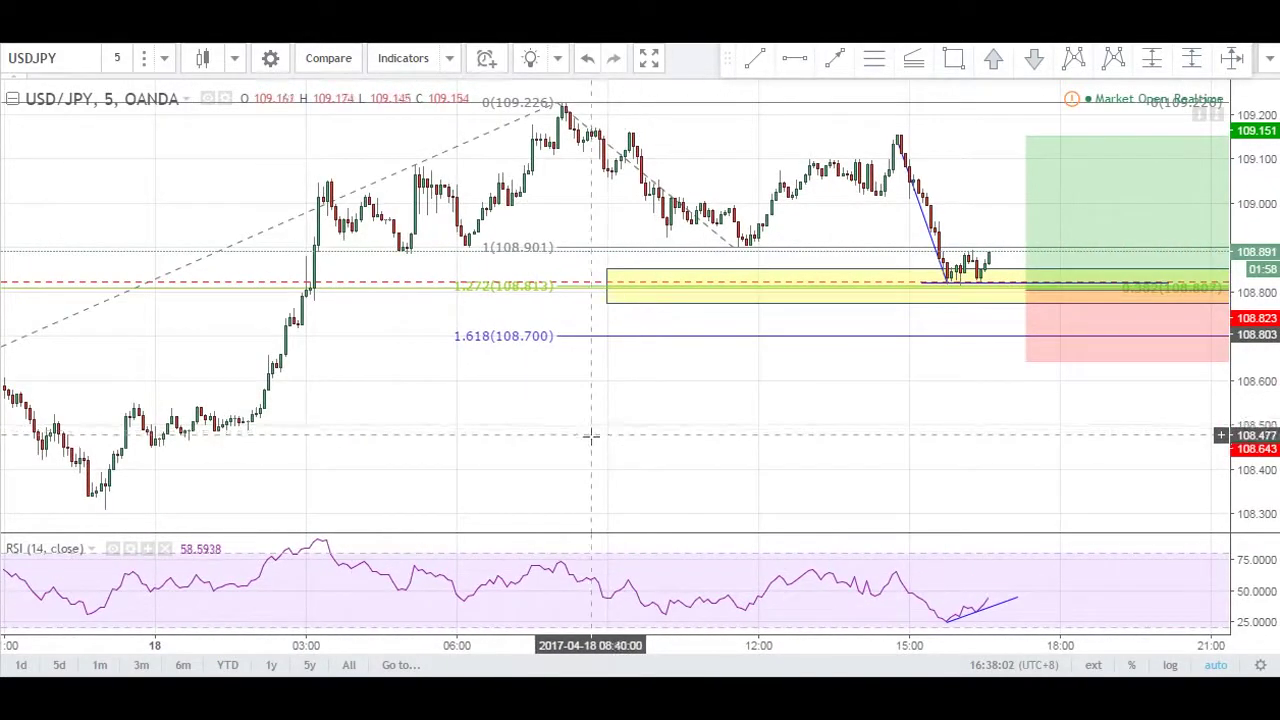
{"action": "left_click_drag", "start_coordinate": [357, 383], "coordinate": [537, 385]}
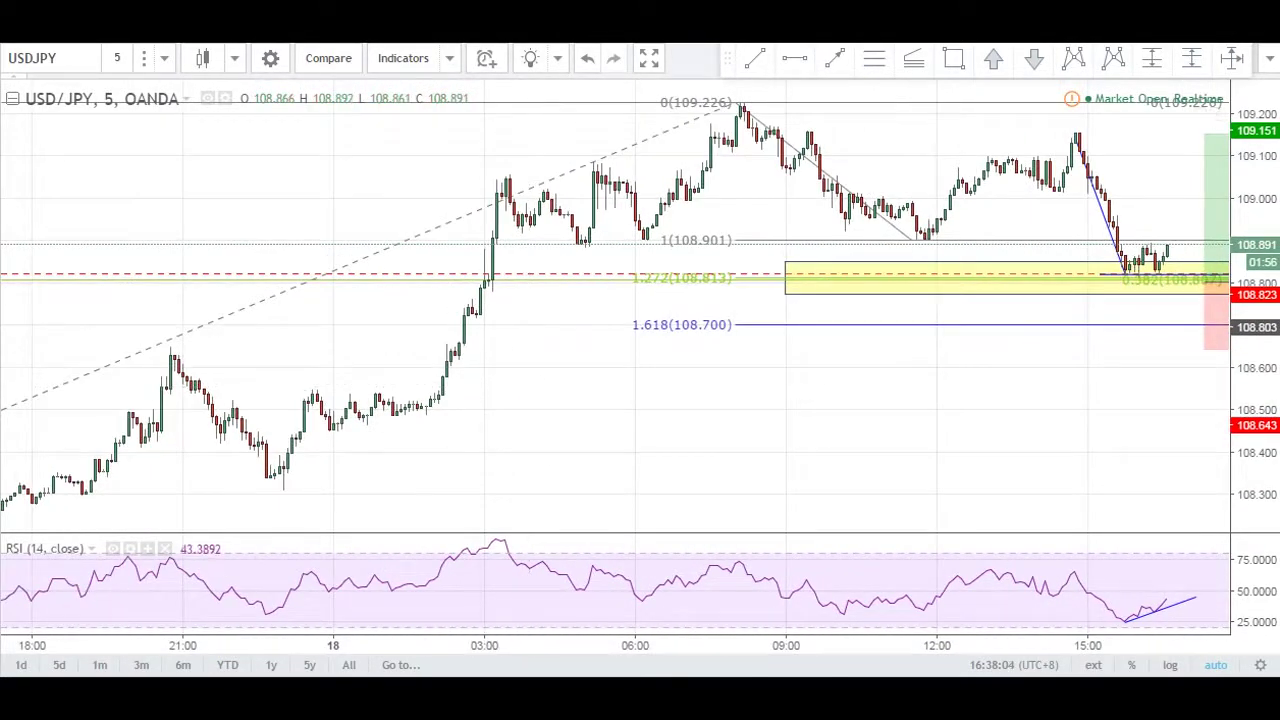
{"action": "left_click_drag", "start_coordinate": [203, 303], "coordinate": [596, 343]}
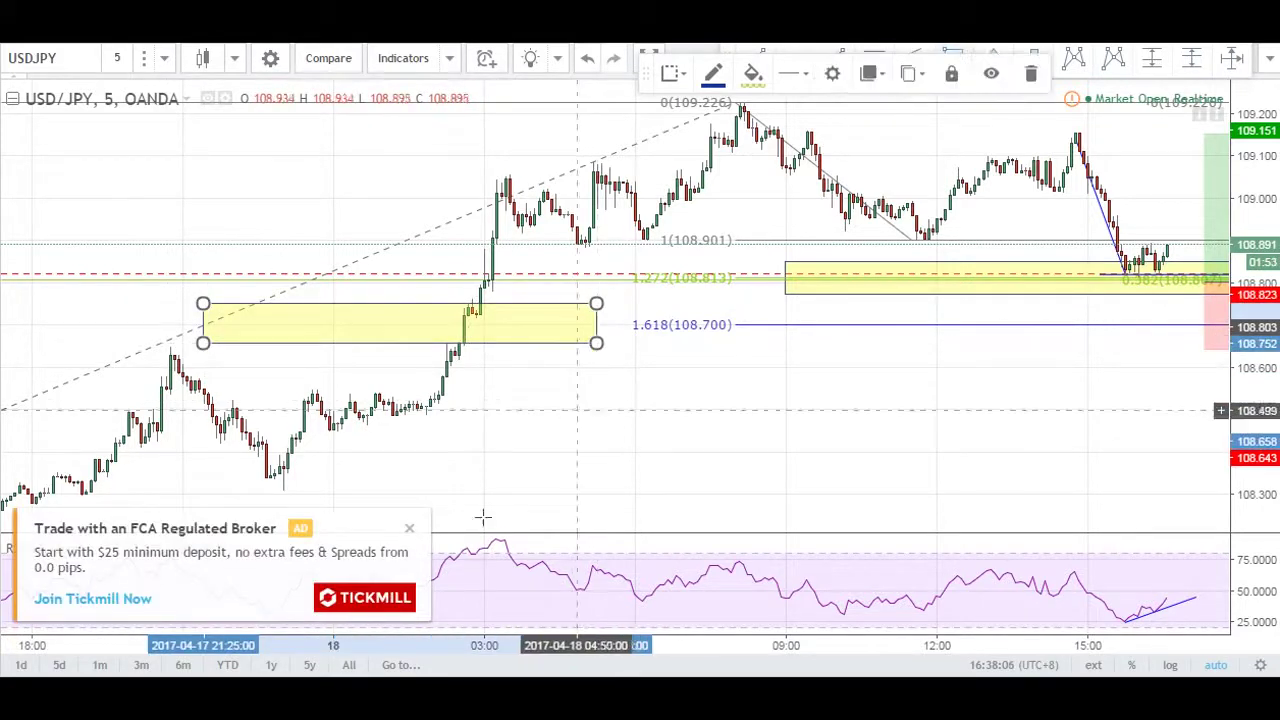
{"action": "left_click", "coordinate": [409, 528]}
{"action": "left_click_drag", "start_coordinate": [966, 411], "coordinate": [643, 416]}
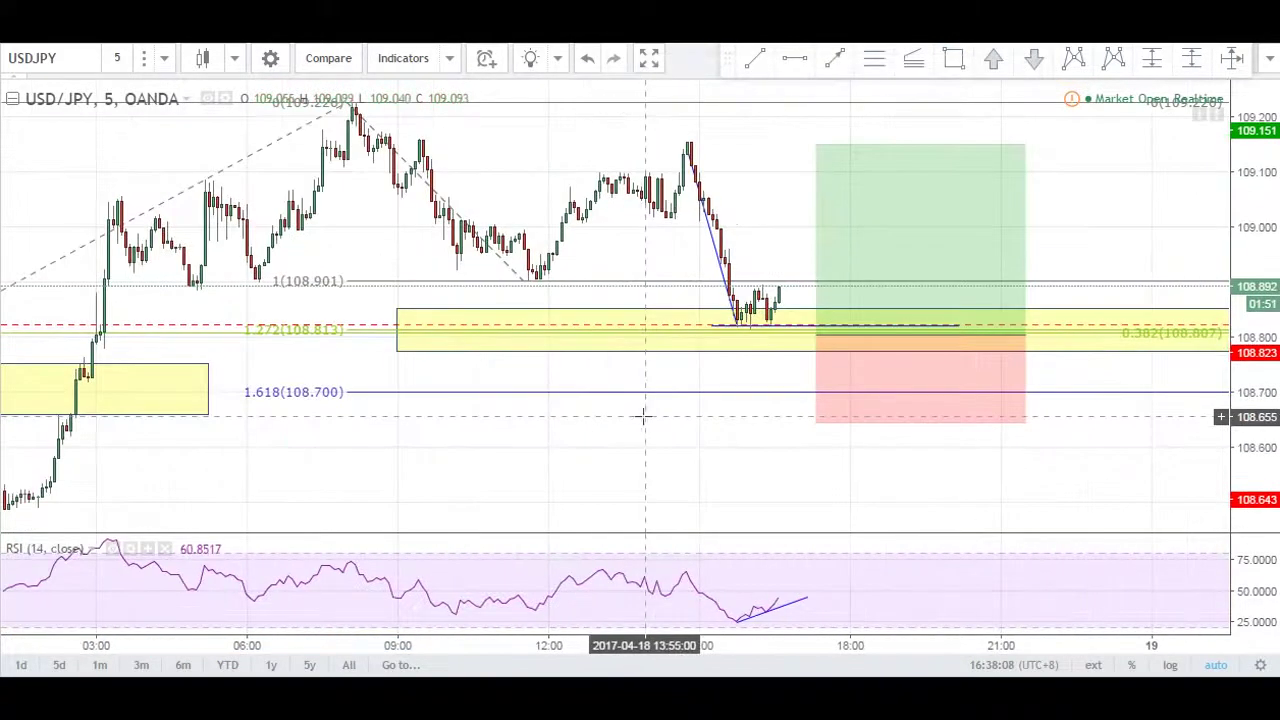
{"action": "mouse_move", "coordinate": [840, 404]}
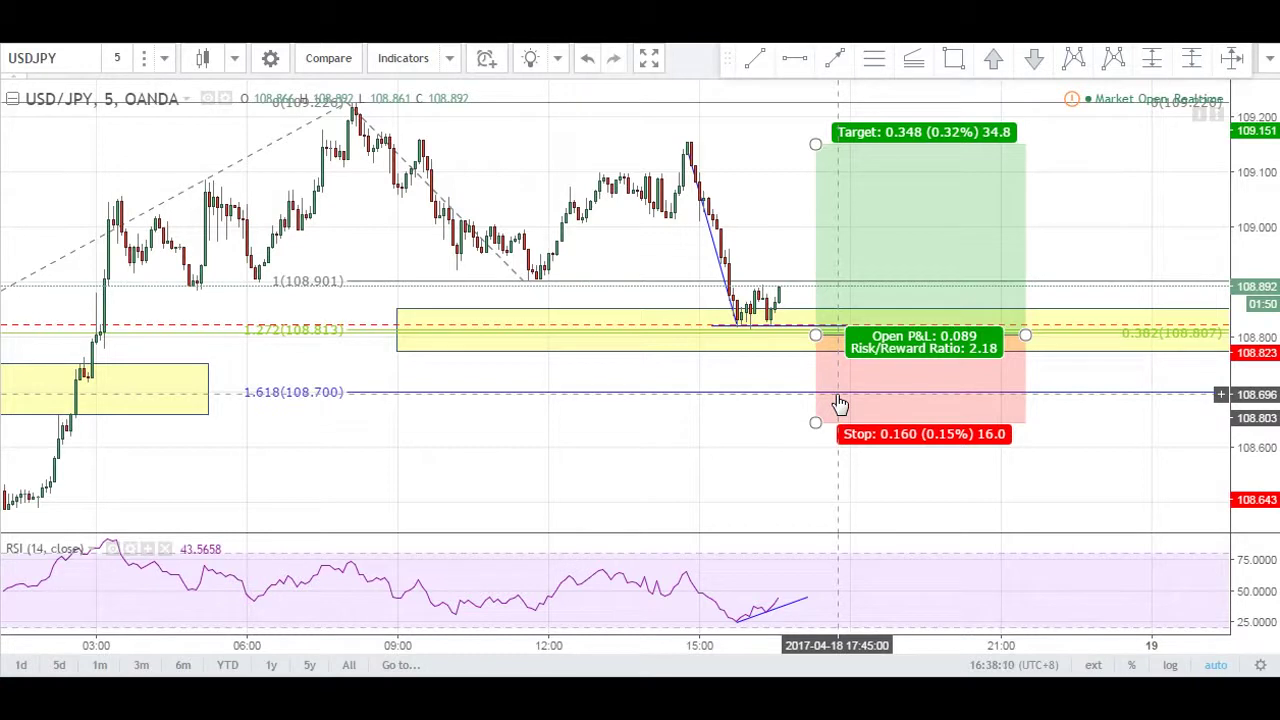